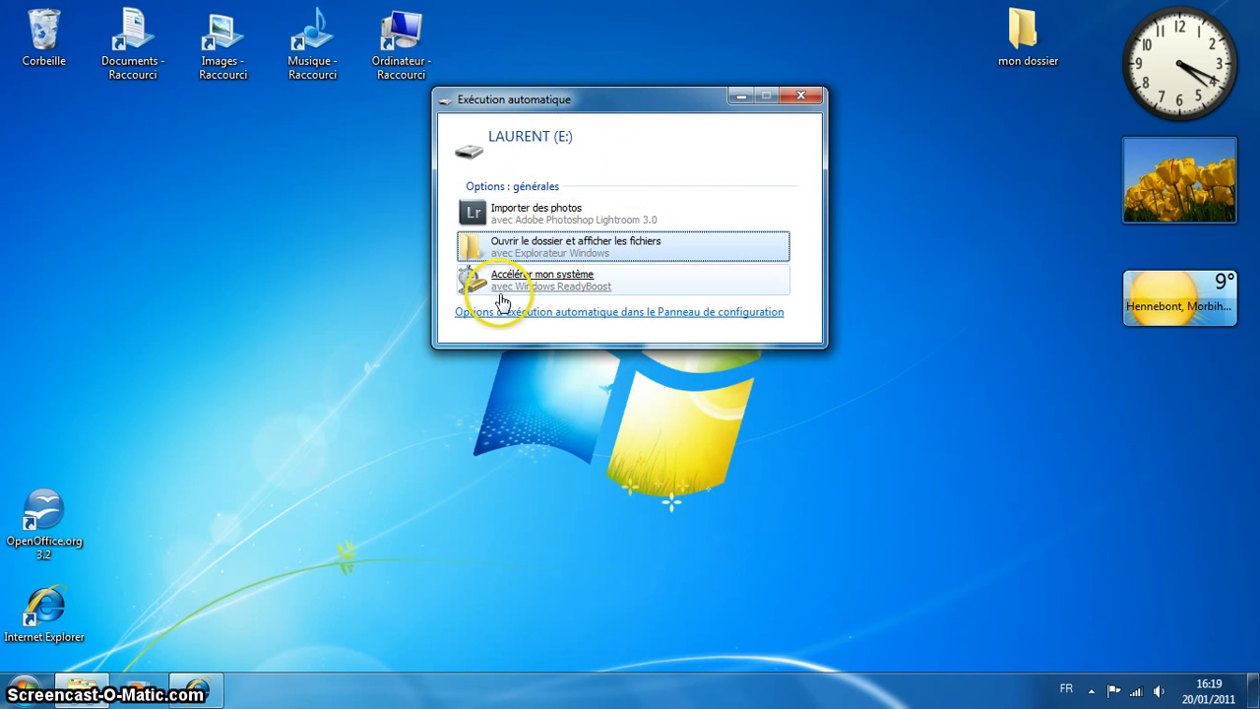
# Step: Open the USB drive (E:) in a maximized window and create a folder named "mes photos" on it
pyautogui.click(527, 251)
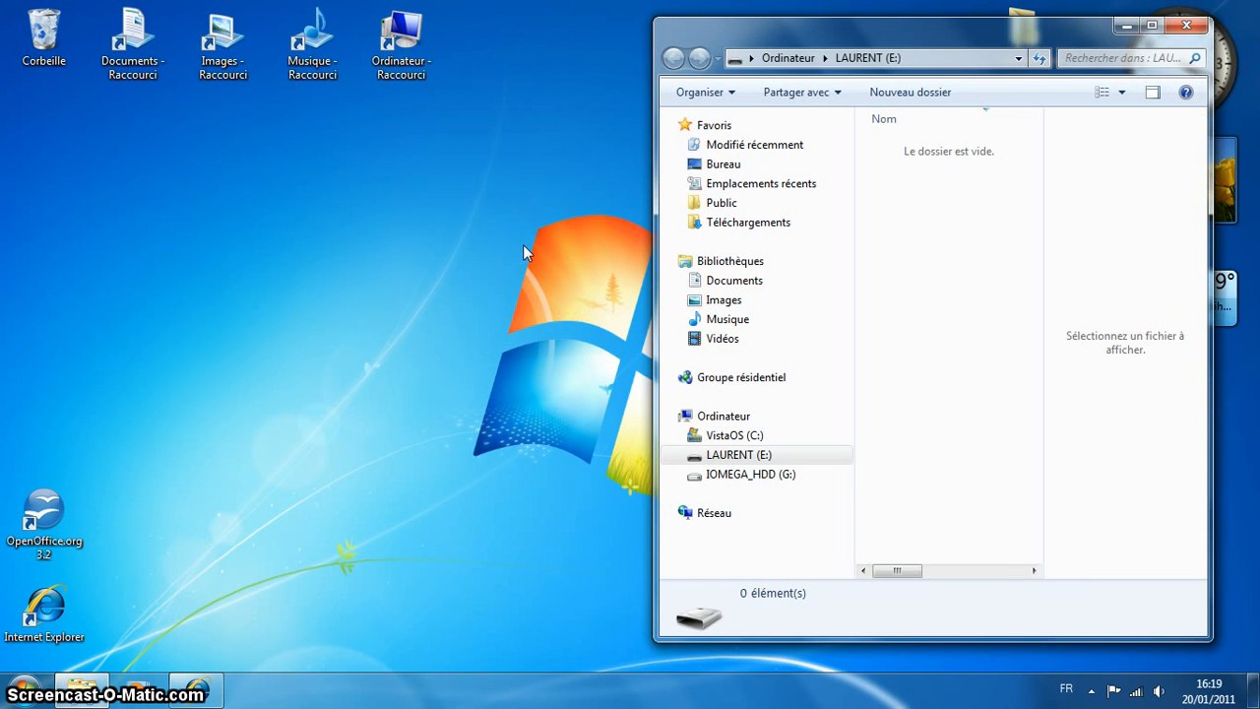
pyautogui.click(1151, 27)
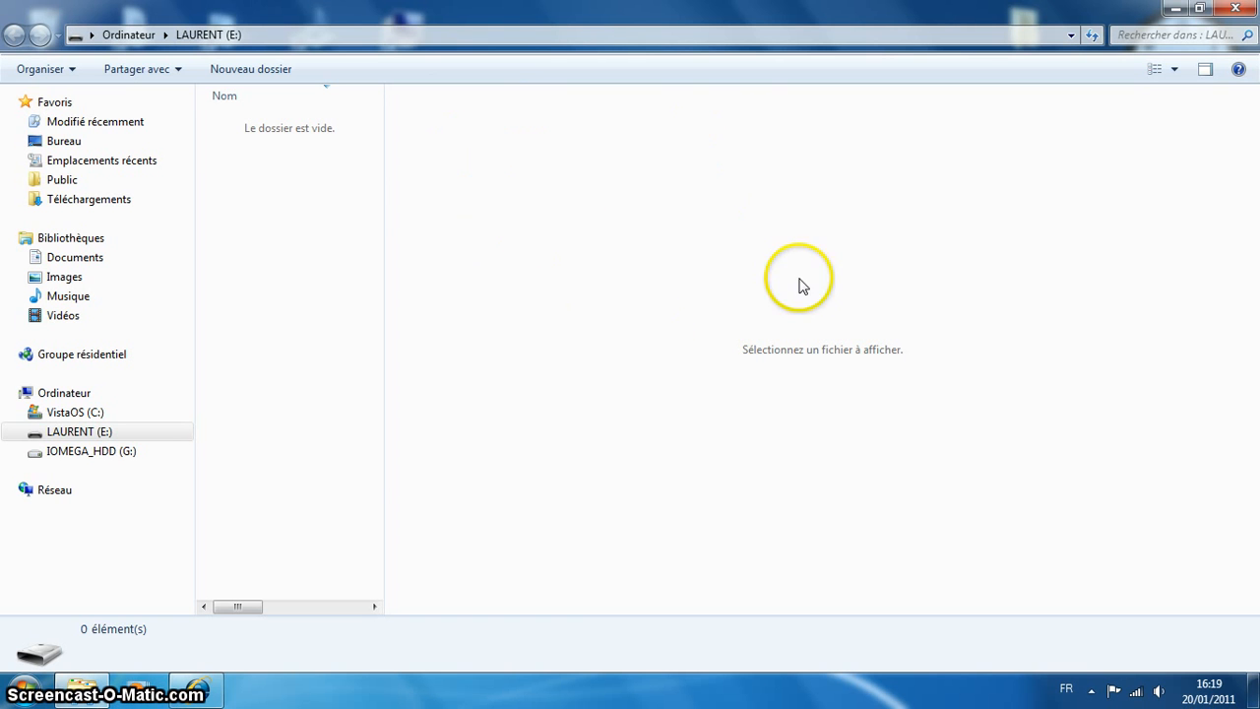
pyautogui.rightClick(716, 287)
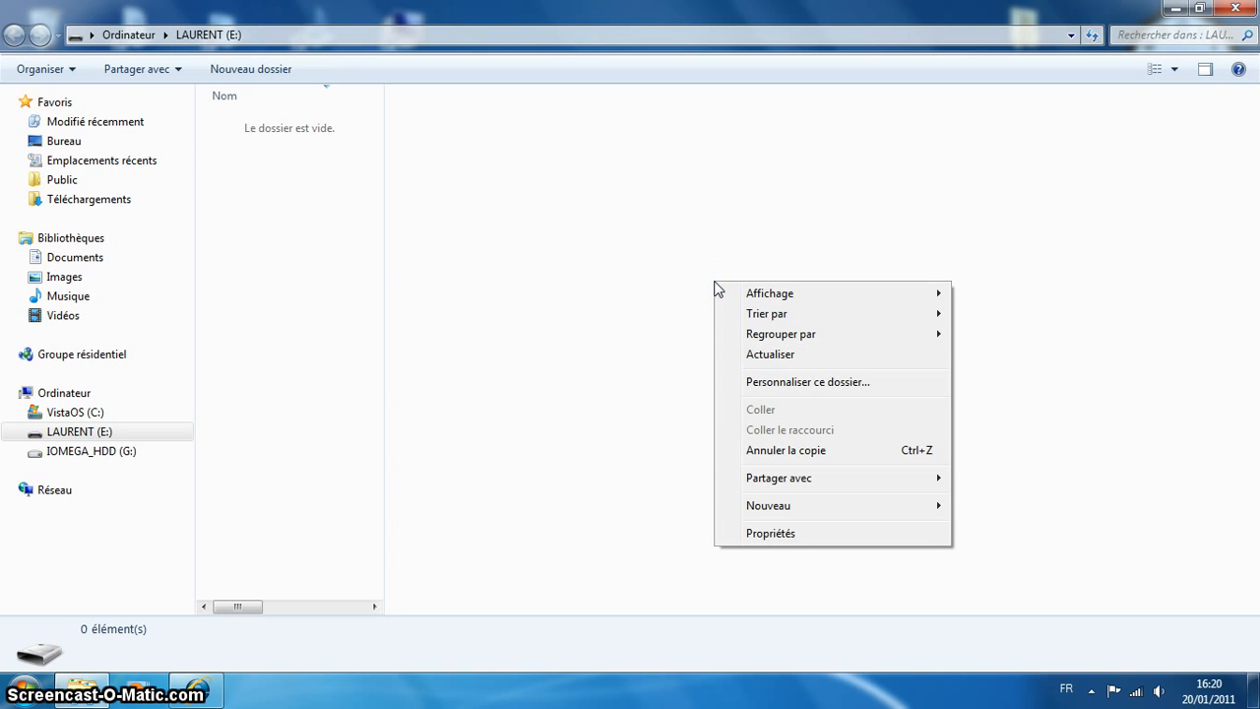
pyautogui.moveTo(797, 508)
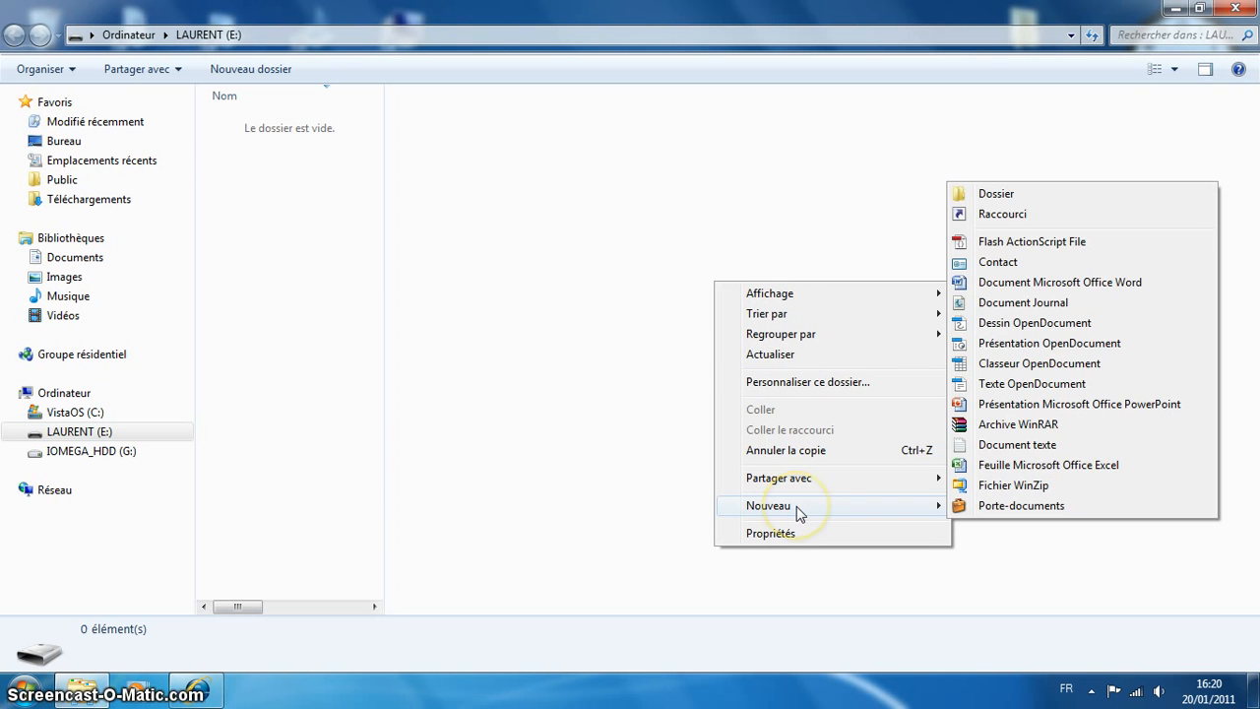
pyautogui.click(815, 507)
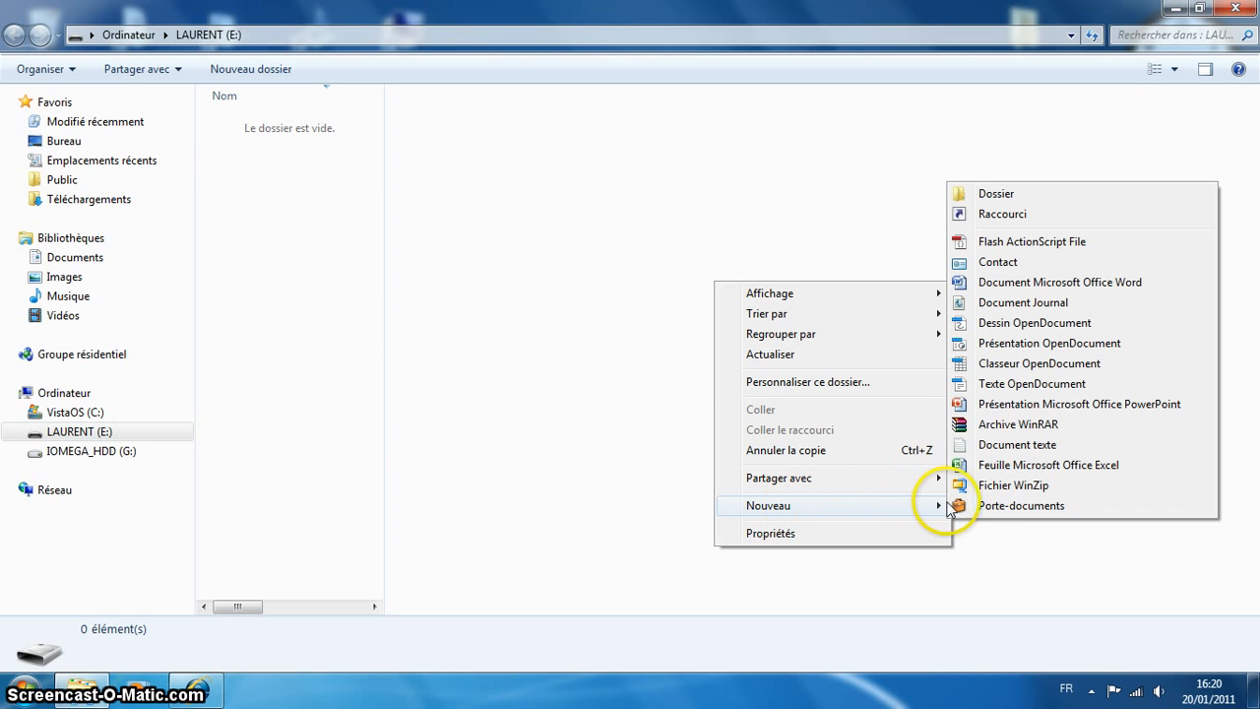
pyautogui.click(986, 195)
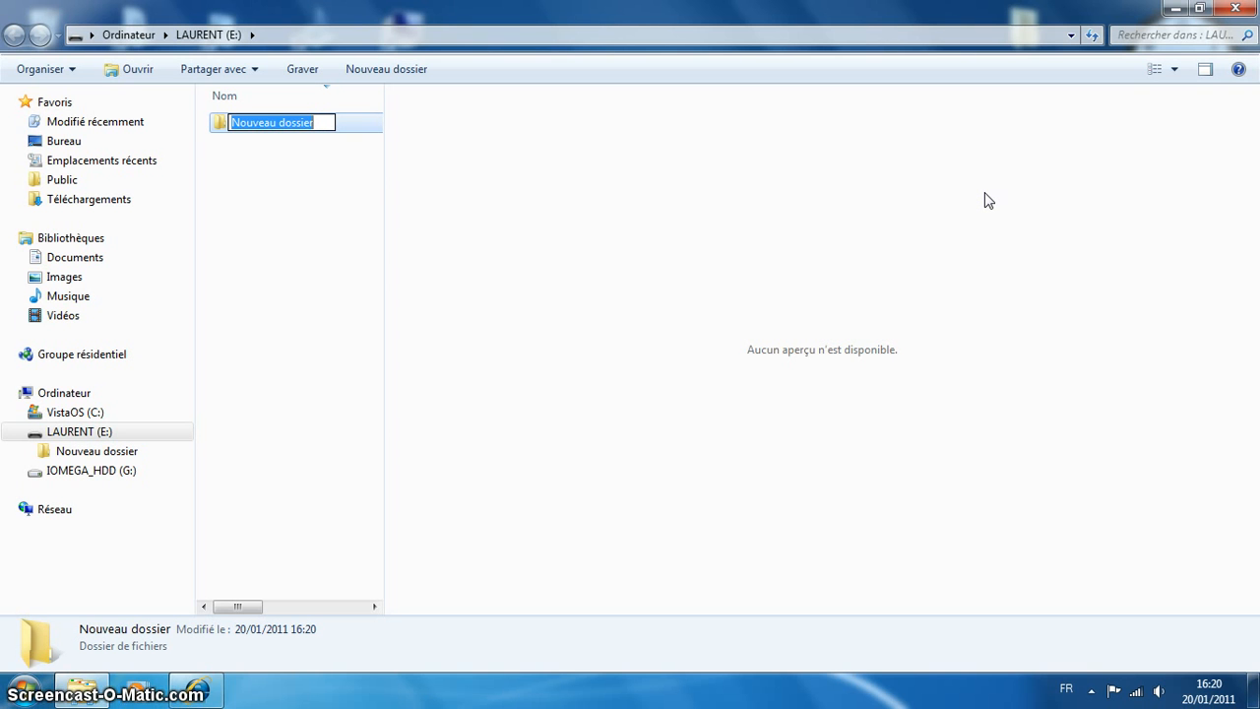
pyautogui.write('mes ph')
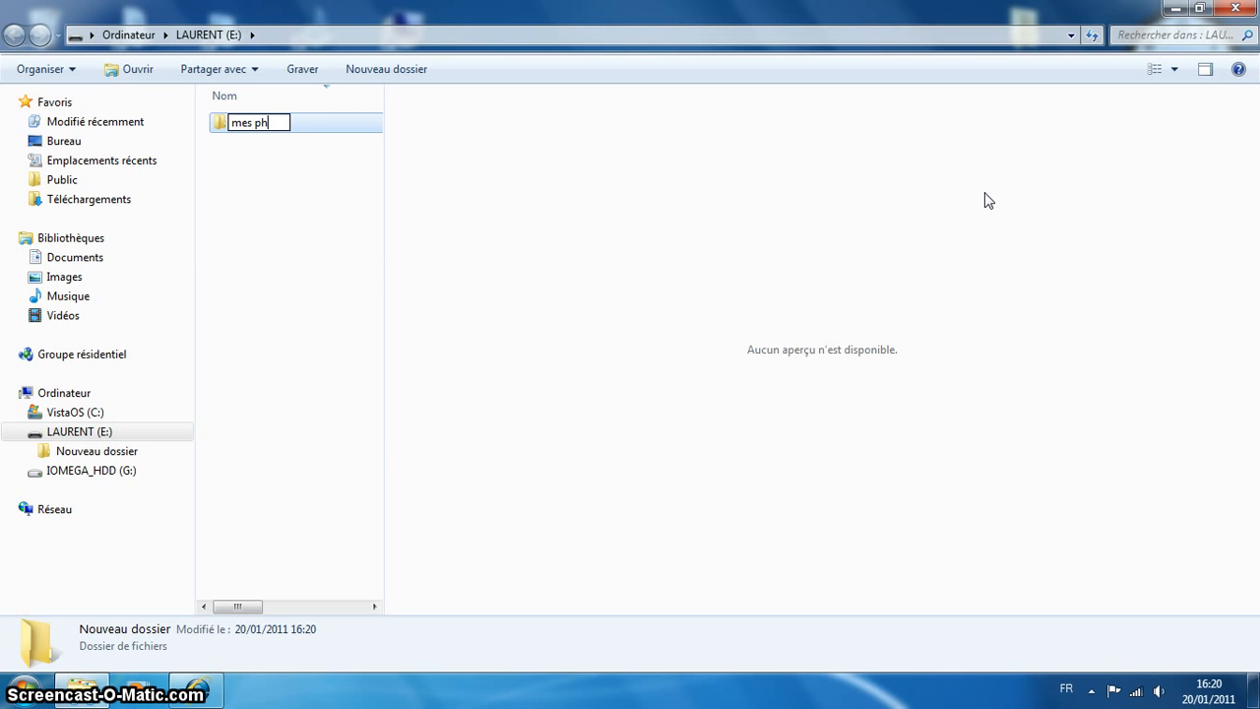
pyautogui.write('otos')
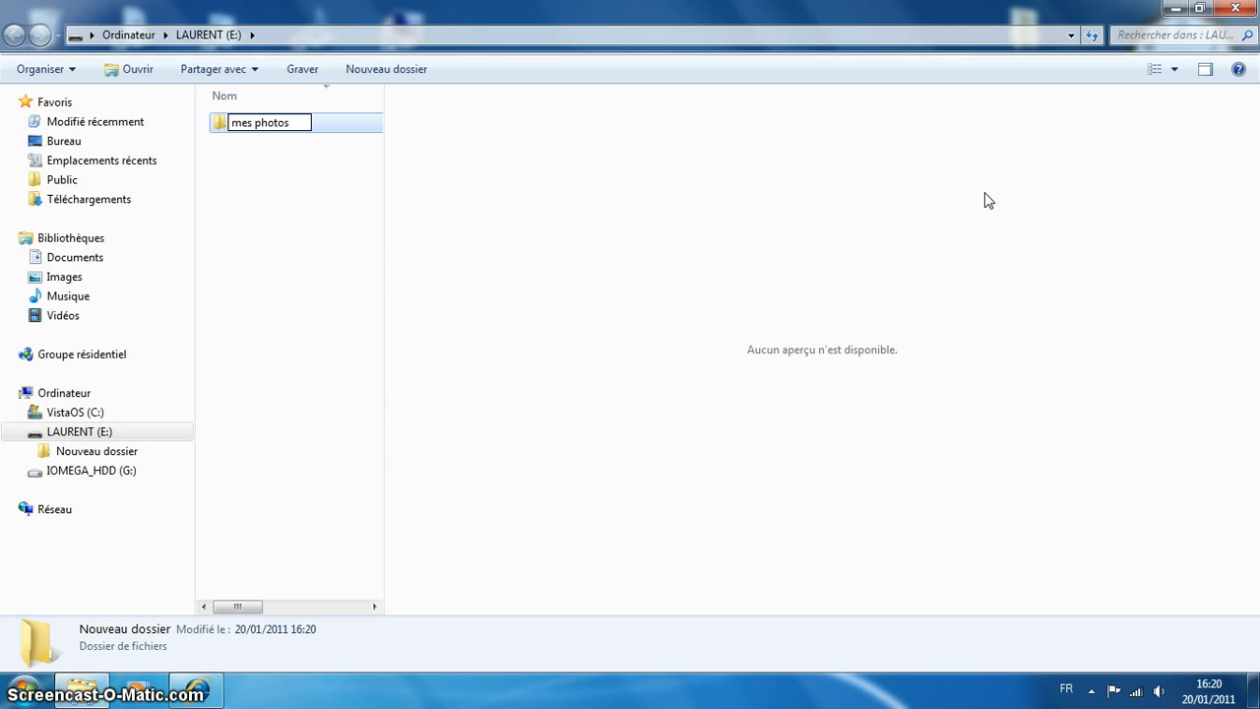
pyautogui.press('Return')
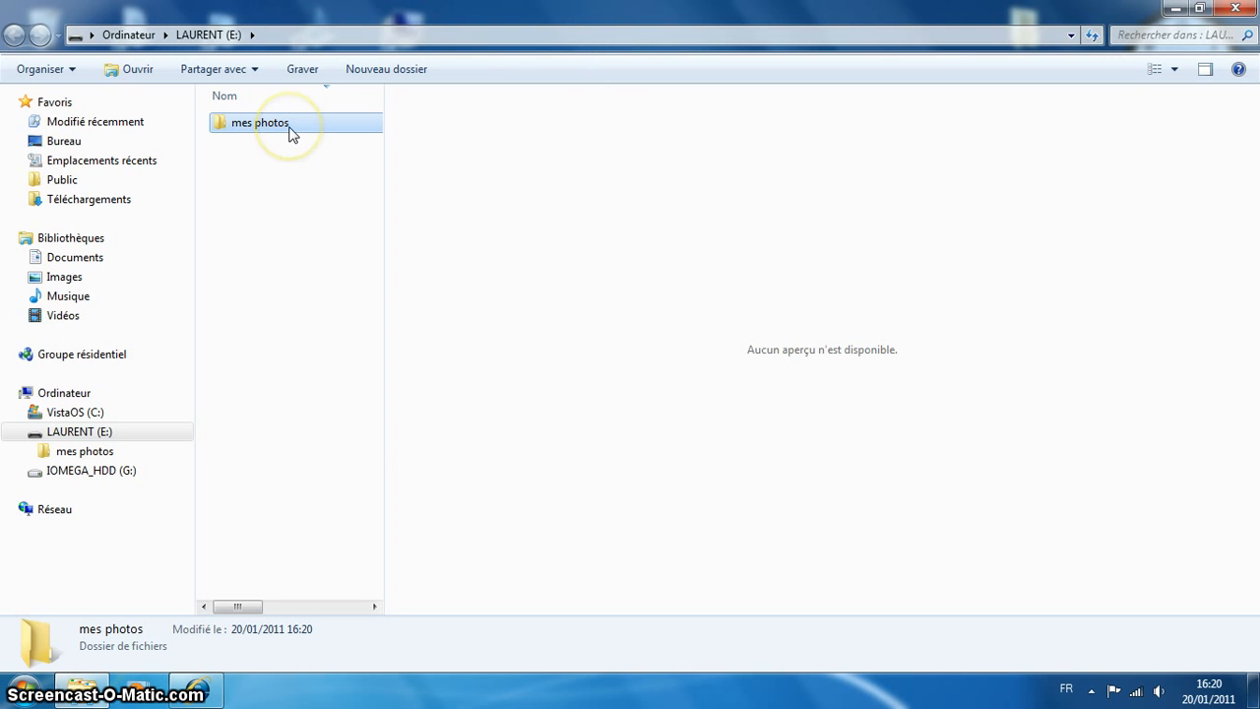
# Step: Create a subfolder named "2011" inside the "mes photos" folder
pyautogui.doubleClick(225, 128)
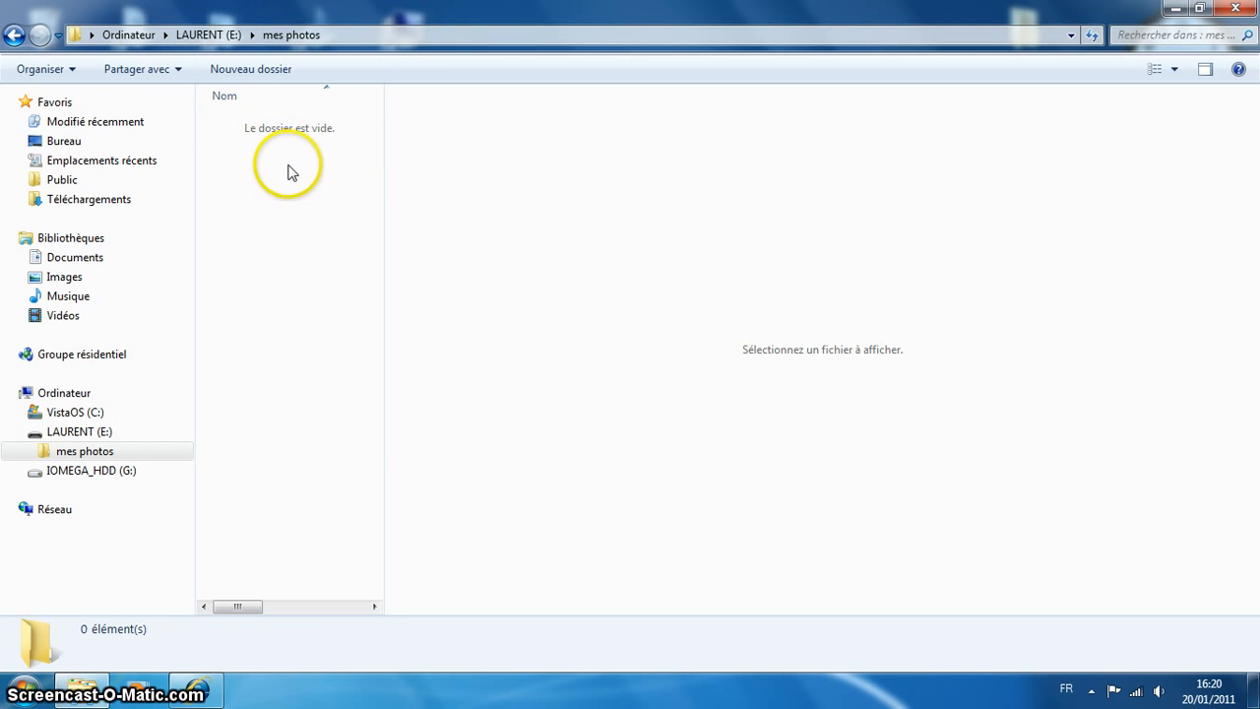
pyautogui.rightClick(452, 149)
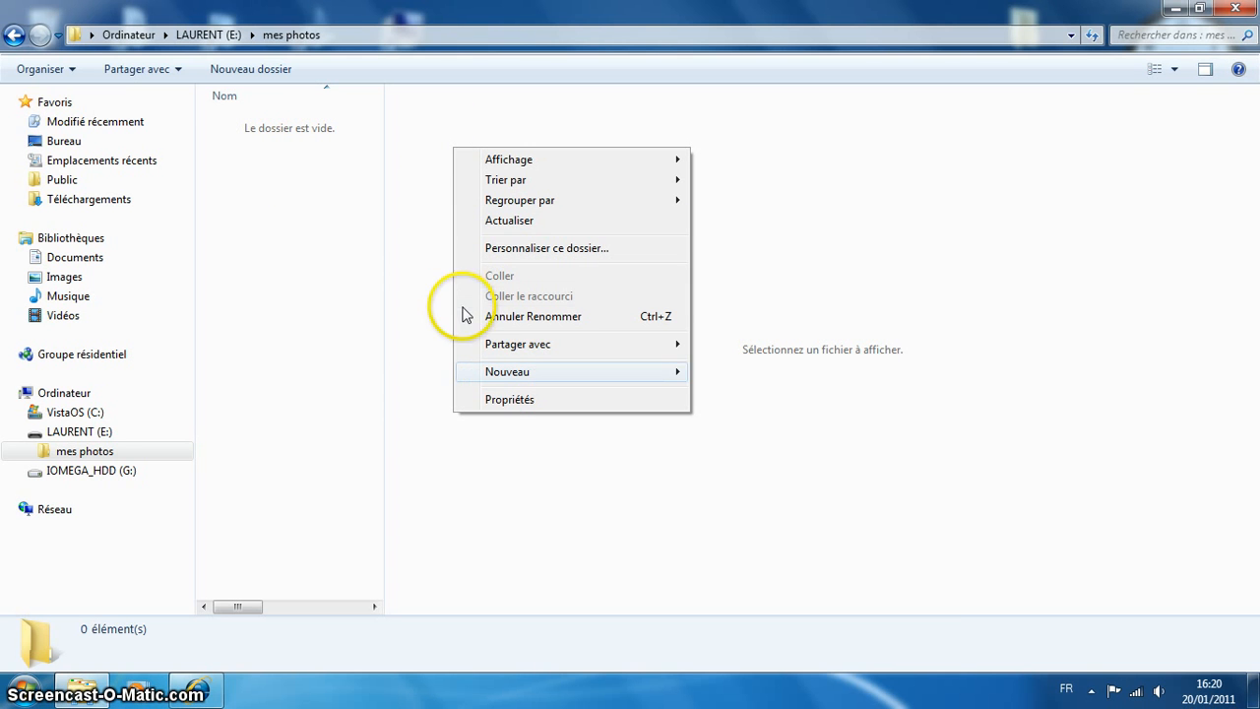
pyautogui.moveTo(504, 372)
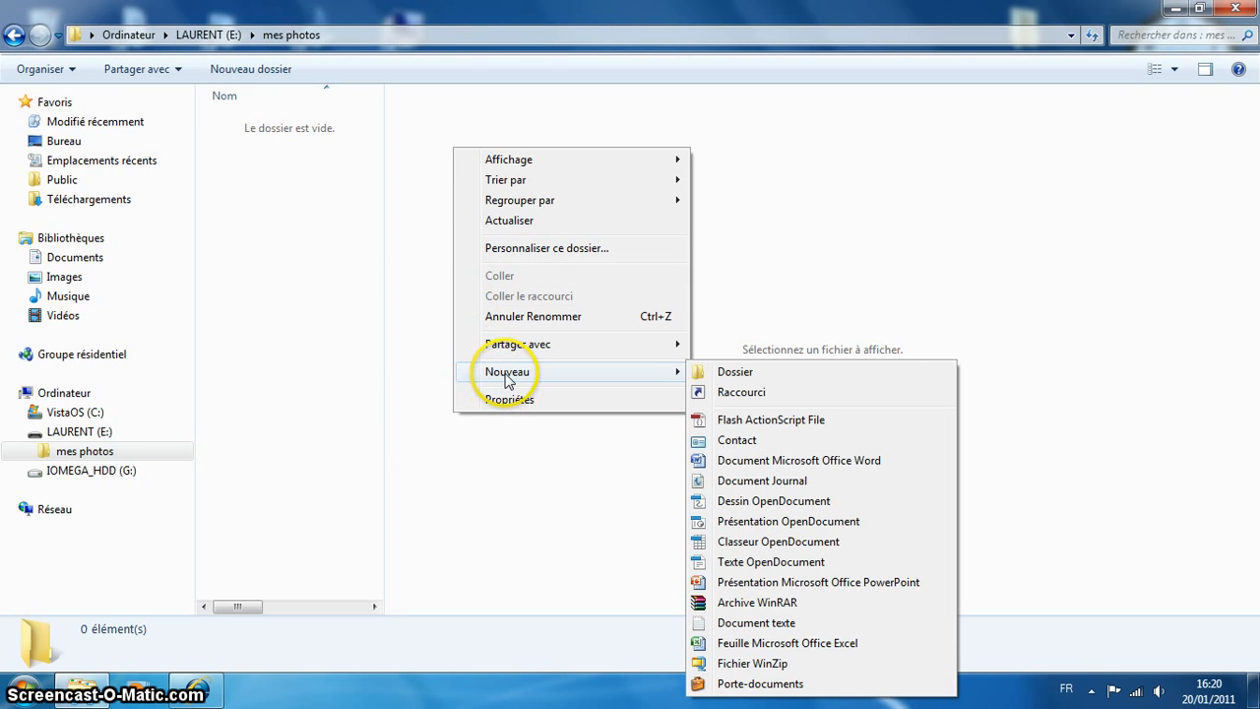
pyautogui.click(740, 378)
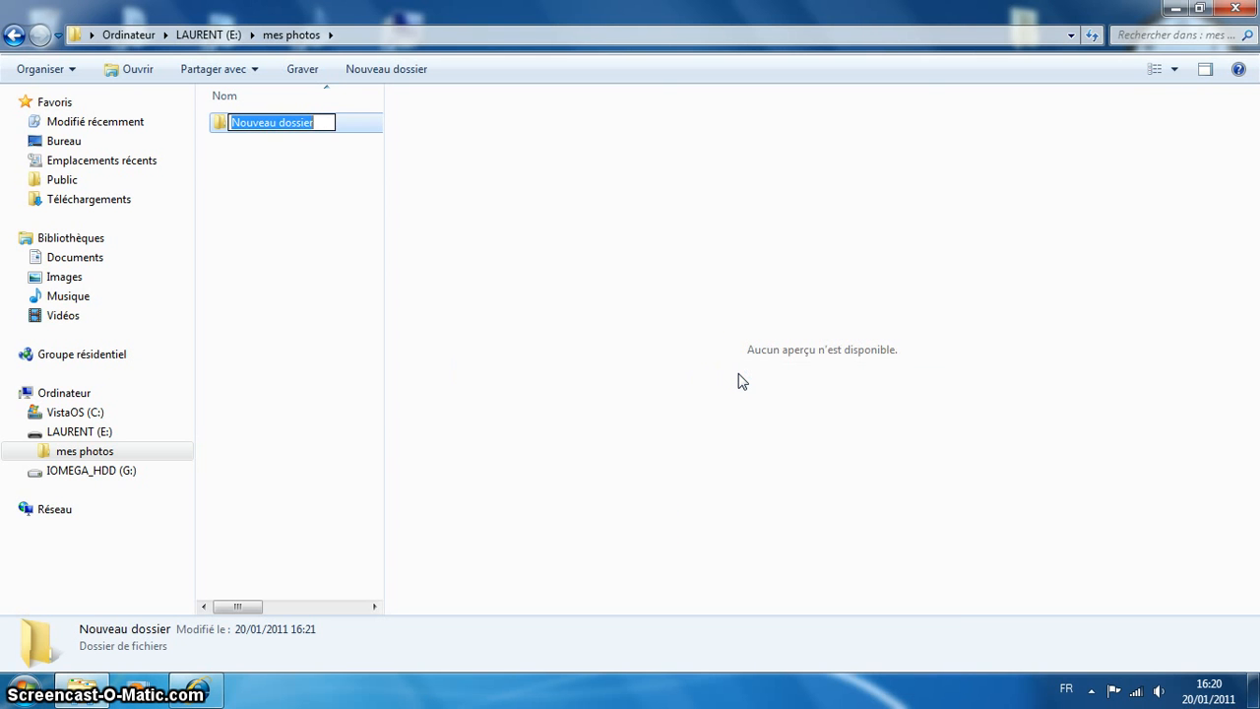
pyautogui.write('2011')
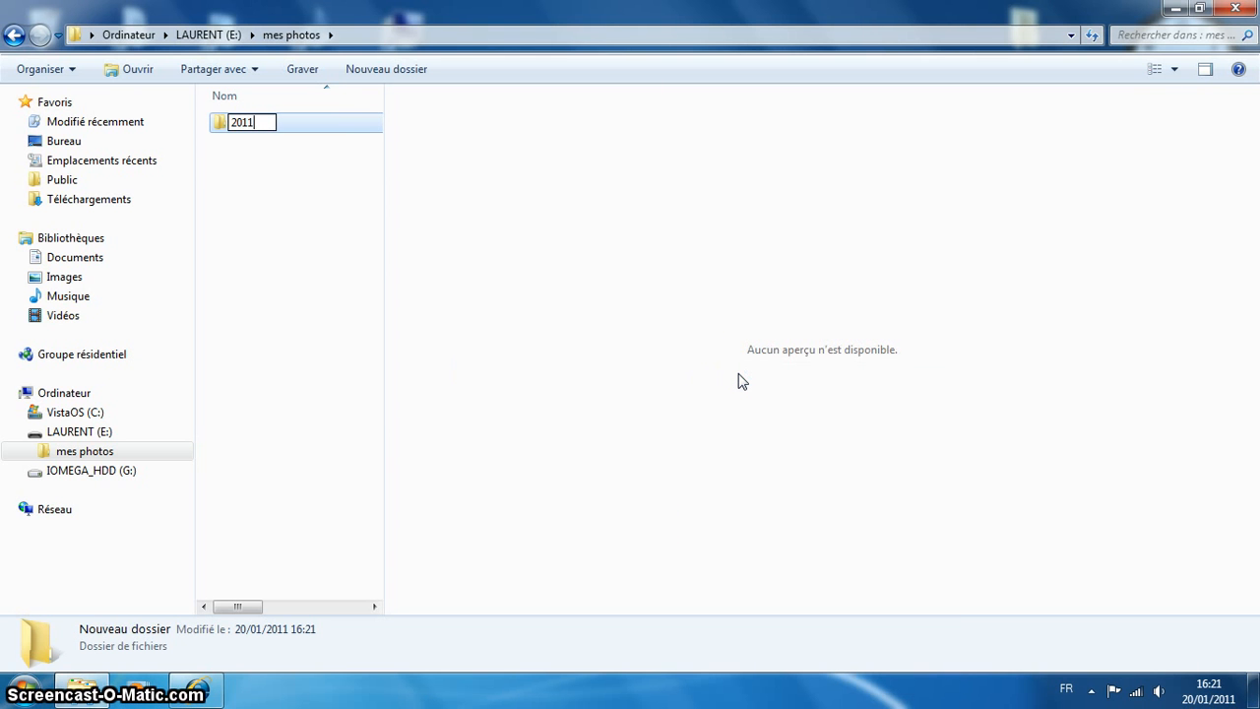
pyautogui.press('Return')
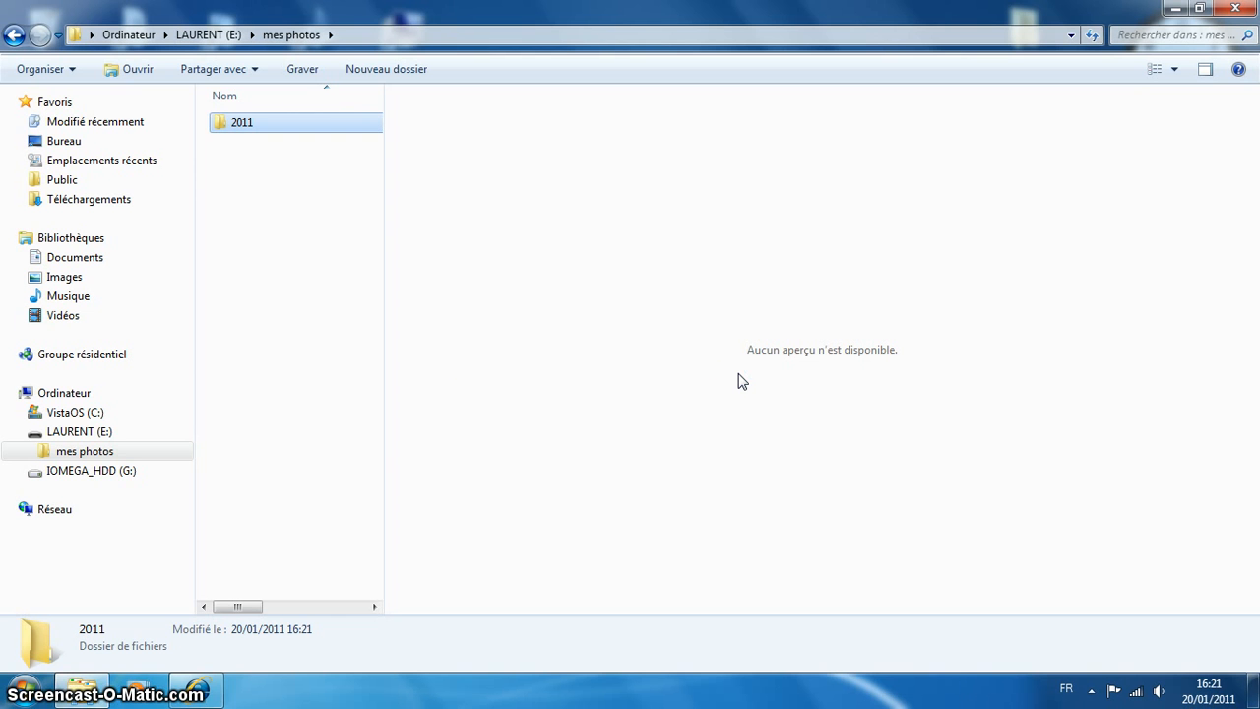
# Step: Expand "mes photos" in the folder tree, open its "2011" subfolder and restore the window to its smaller size
pyautogui.click(30, 452)
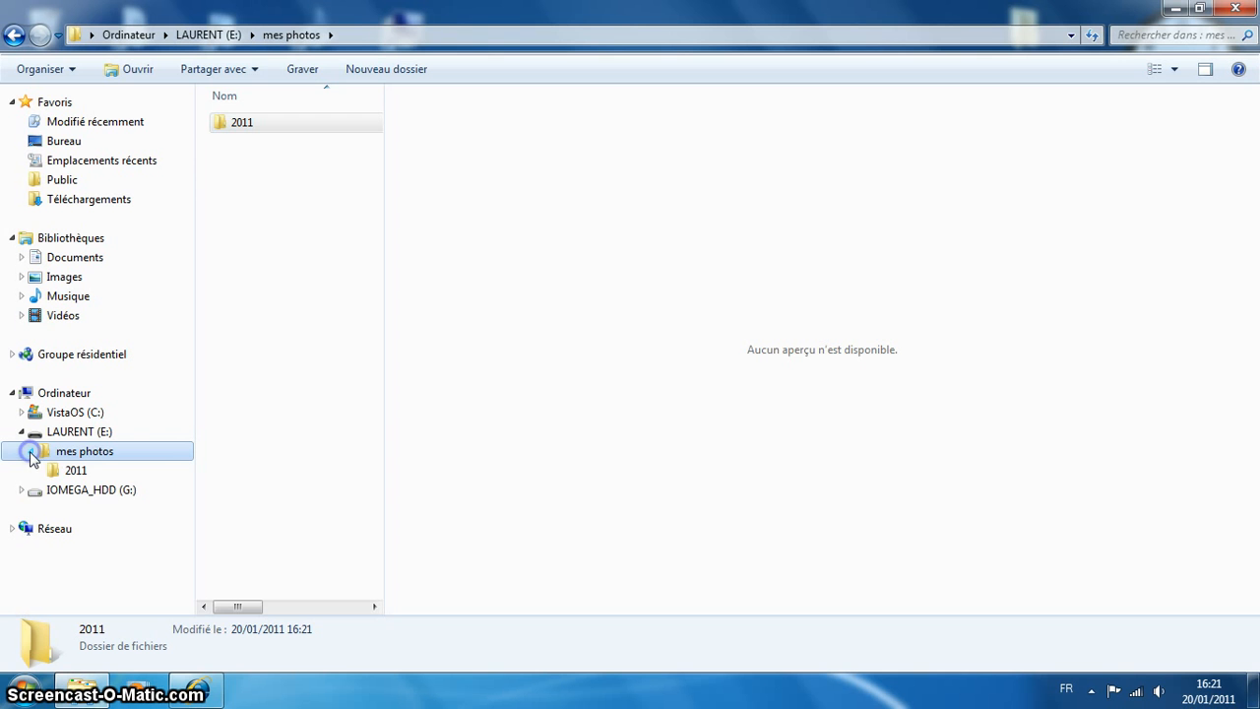
pyautogui.click(75, 470)
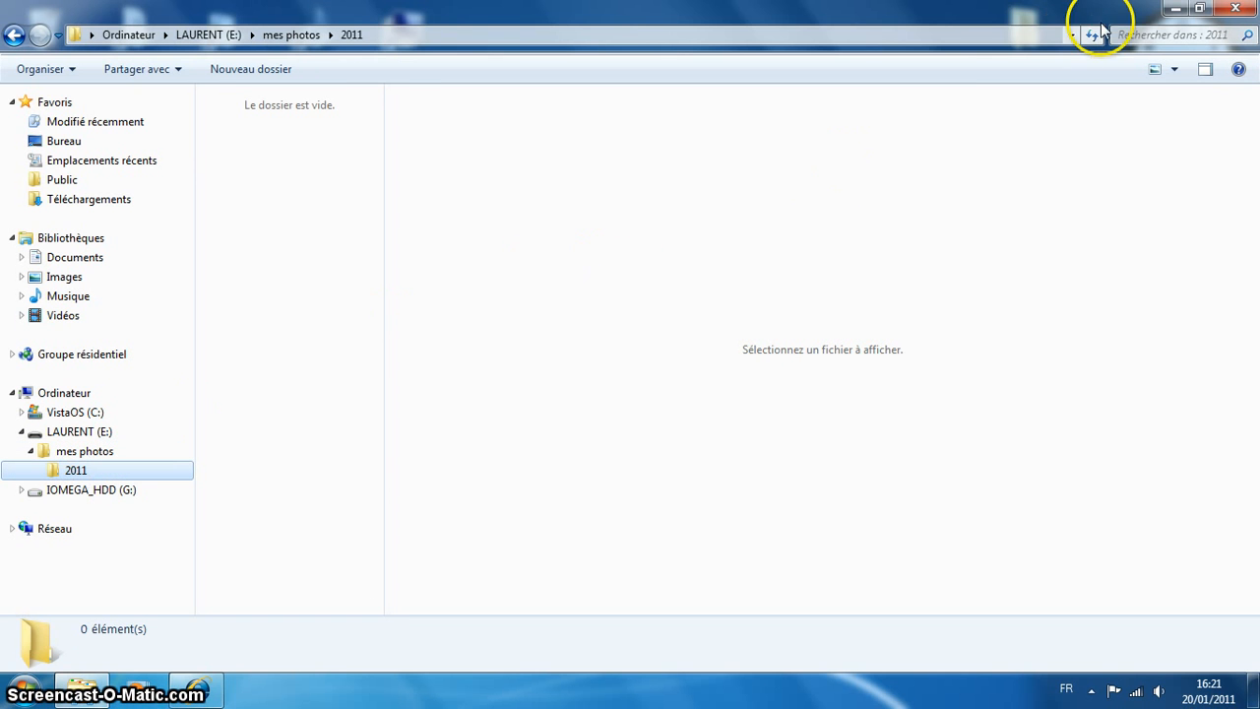
pyautogui.click(1202, 10)
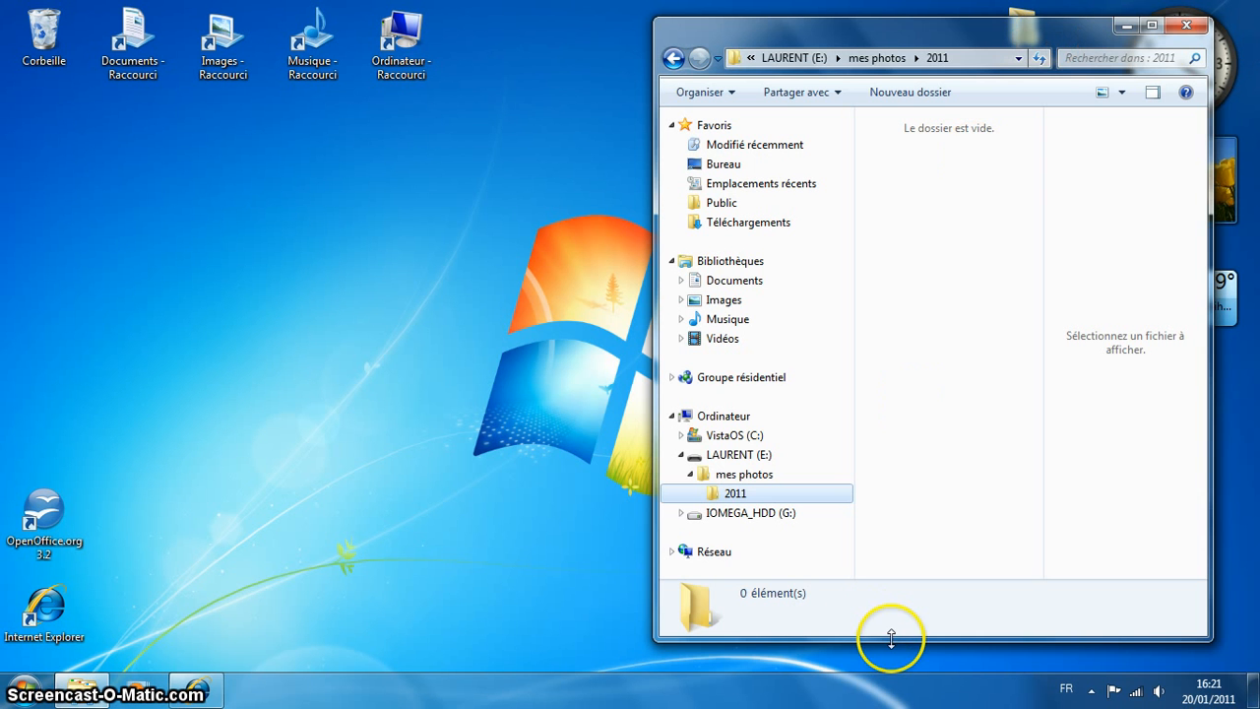
# Step: Resize and move the "2011" folder window so it occupies the right-hand part of the desktop
pyautogui.moveTo(888, 638); pyautogui.dragTo(937, 243)
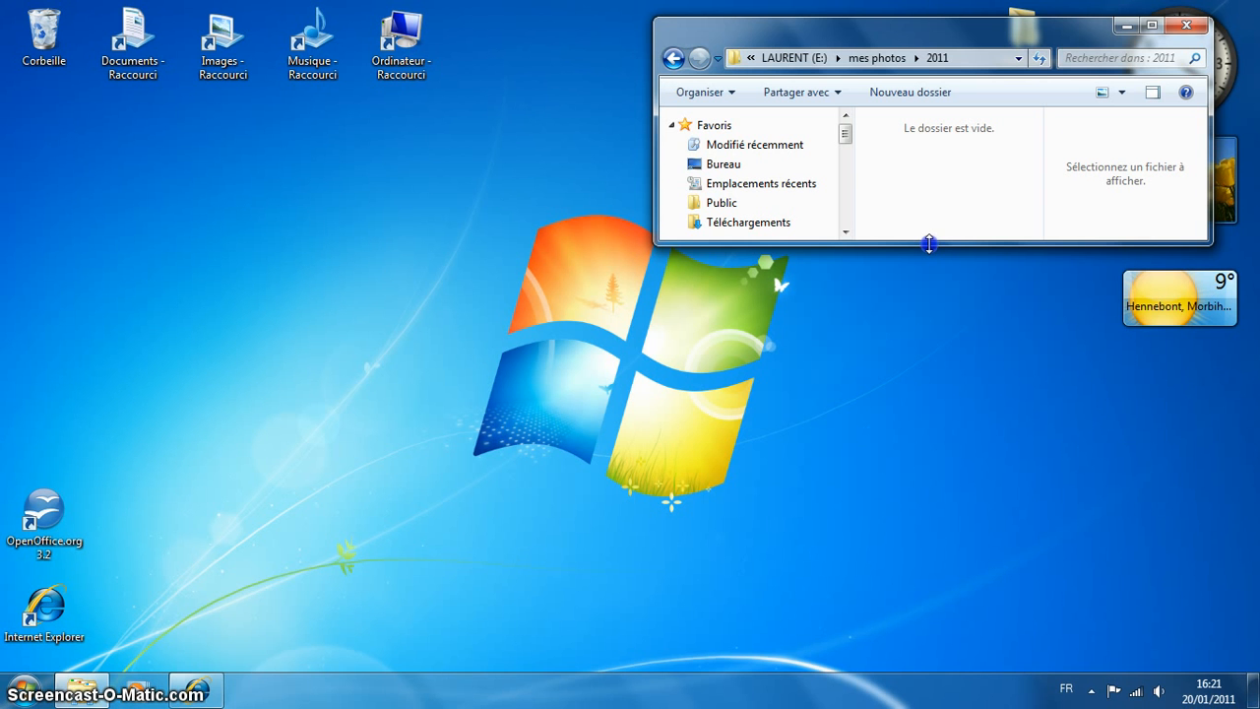
pyautogui.moveTo(928, 247); pyautogui.dragTo(890, 640)
pyautogui.moveTo(1210, 444); pyautogui.dragTo(1246, 449)
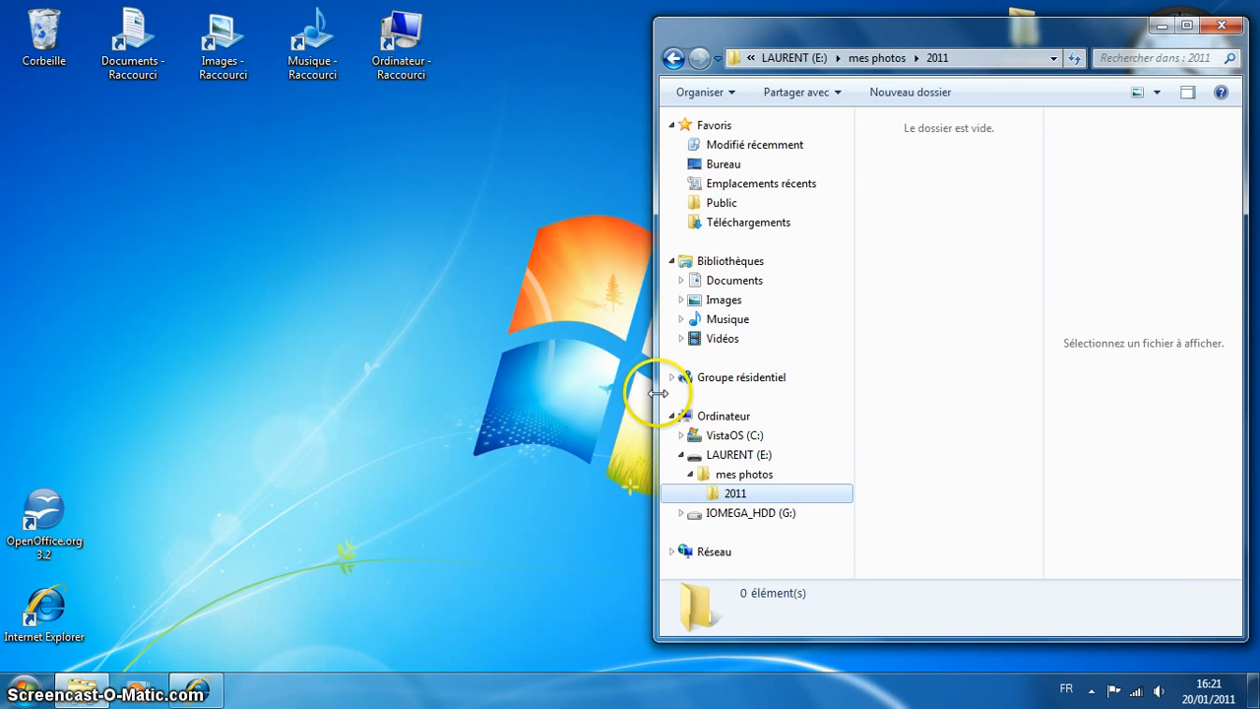
pyautogui.moveTo(687, 394); pyautogui.dragTo(740, 395)
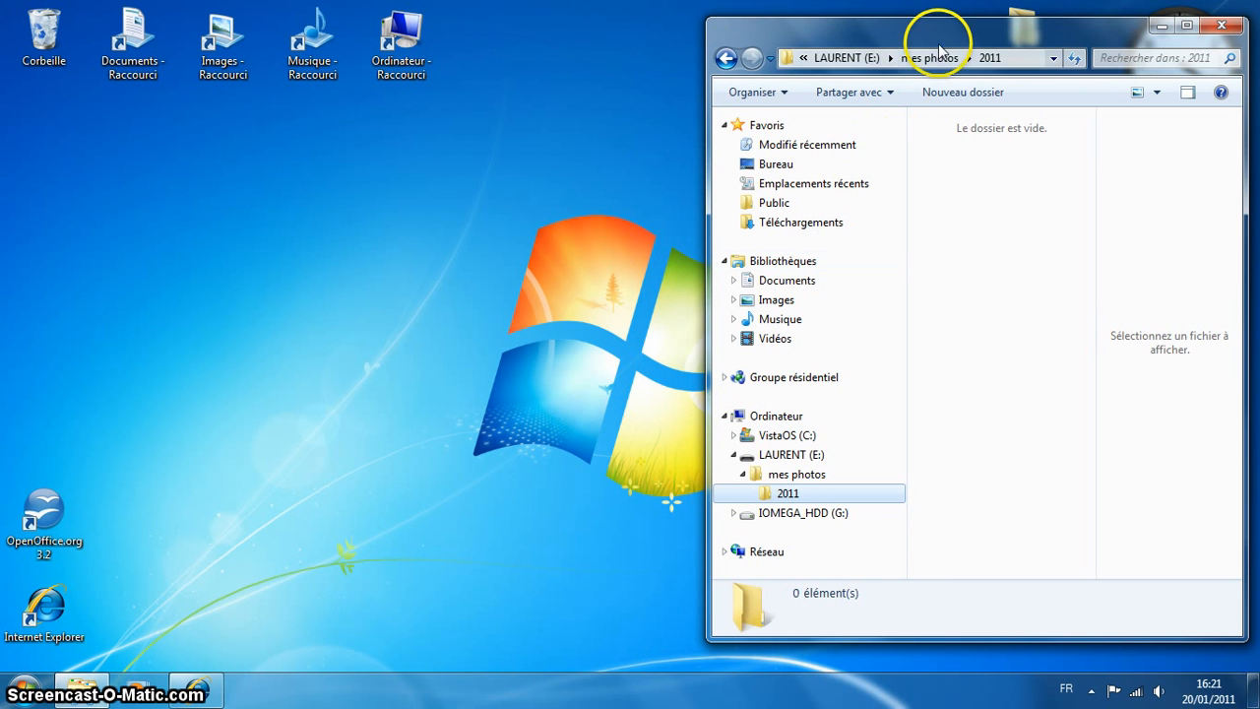
pyautogui.moveTo(950, 39)
pyautogui.mouseDown()
pyautogui.moveTo(291, 49)
pyautogui.moveTo(223, 29)
pyautogui.moveTo(484, 20)
pyautogui.moveTo(500, 6)
pyautogui.moveTo(877, 29)
pyautogui.moveTo(937, 44)
pyautogui.mouseUp()
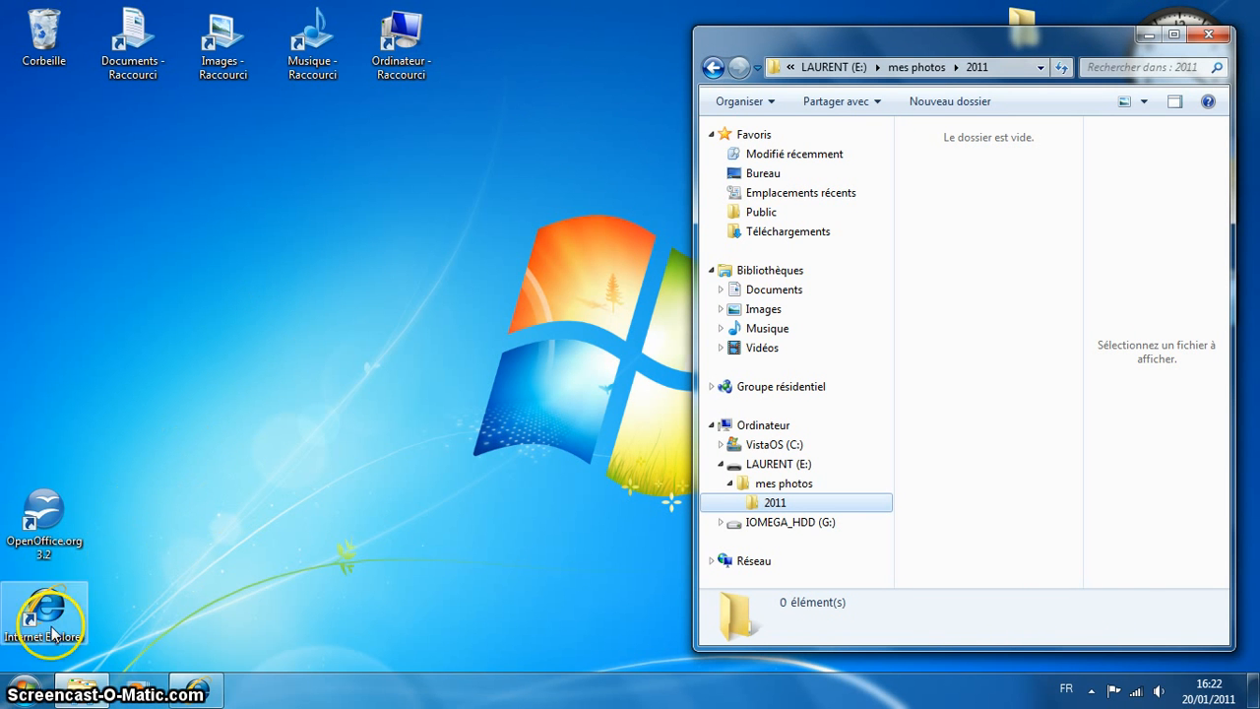
# Step: Open the Images library in a second window and place it on the left side of the desktop, beside the "2011" window
pyautogui.click(24, 694)
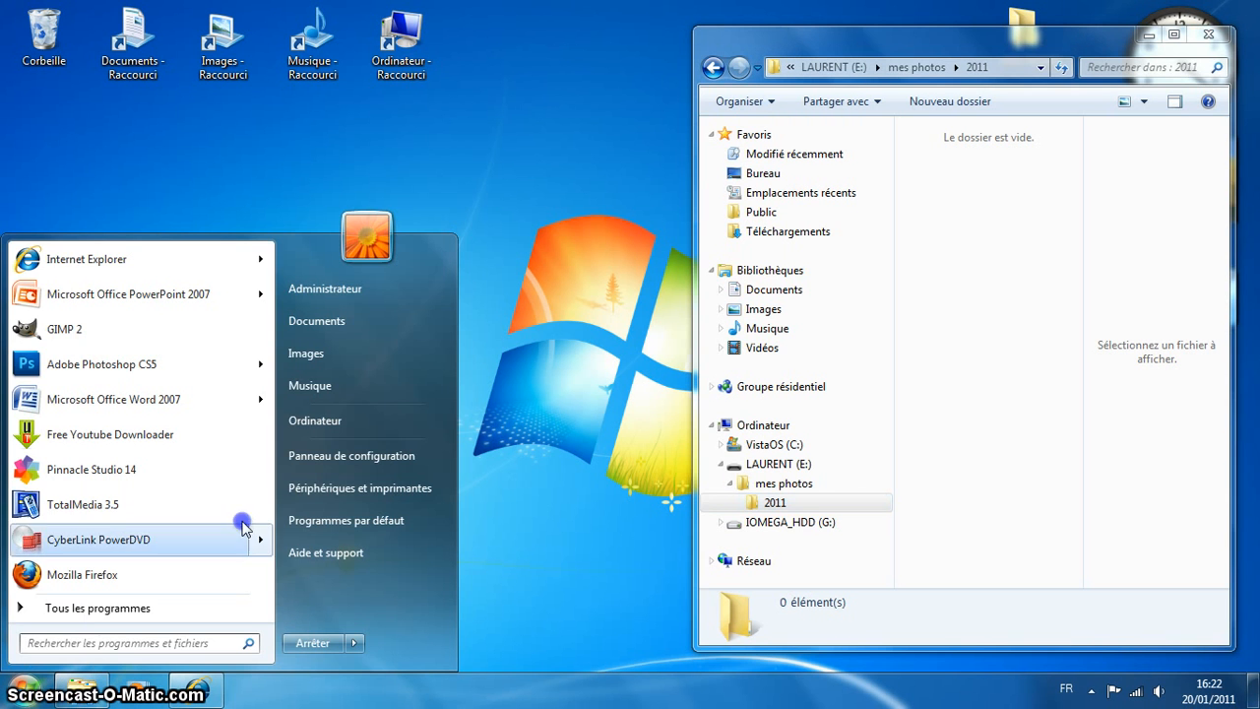
pyautogui.click(332, 364)
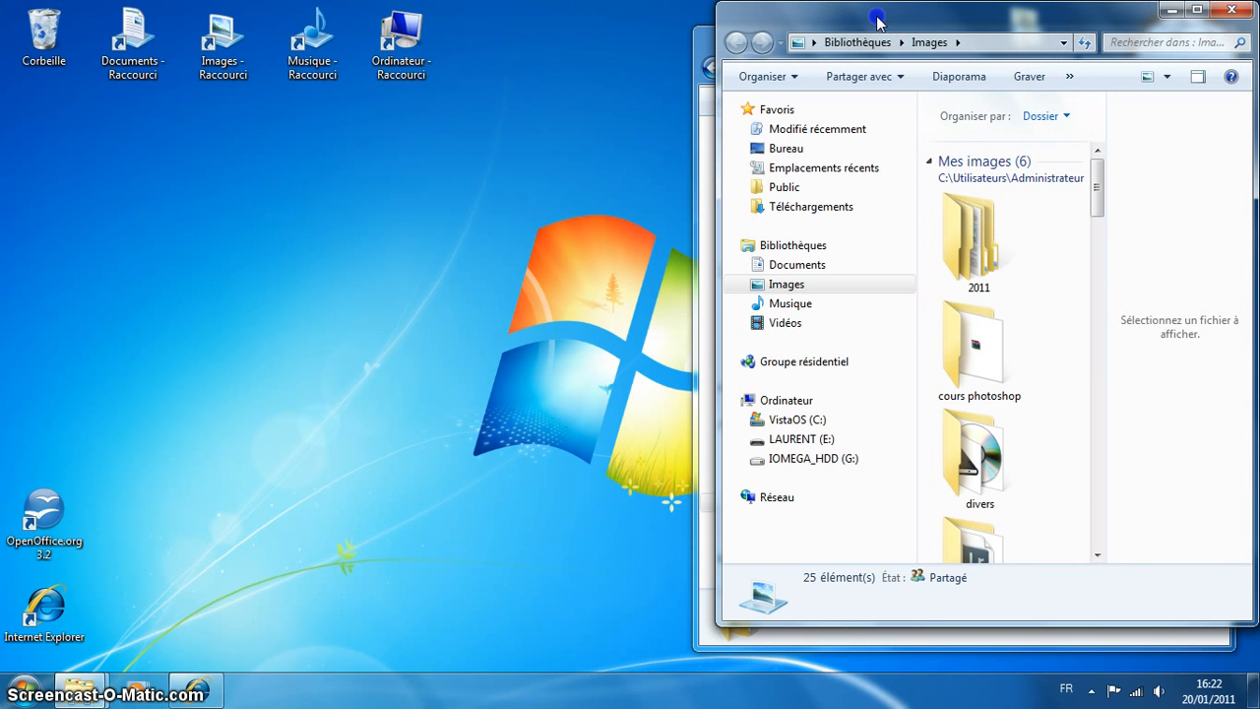
pyautogui.moveTo(879, 22); pyautogui.dragTo(220, 45)
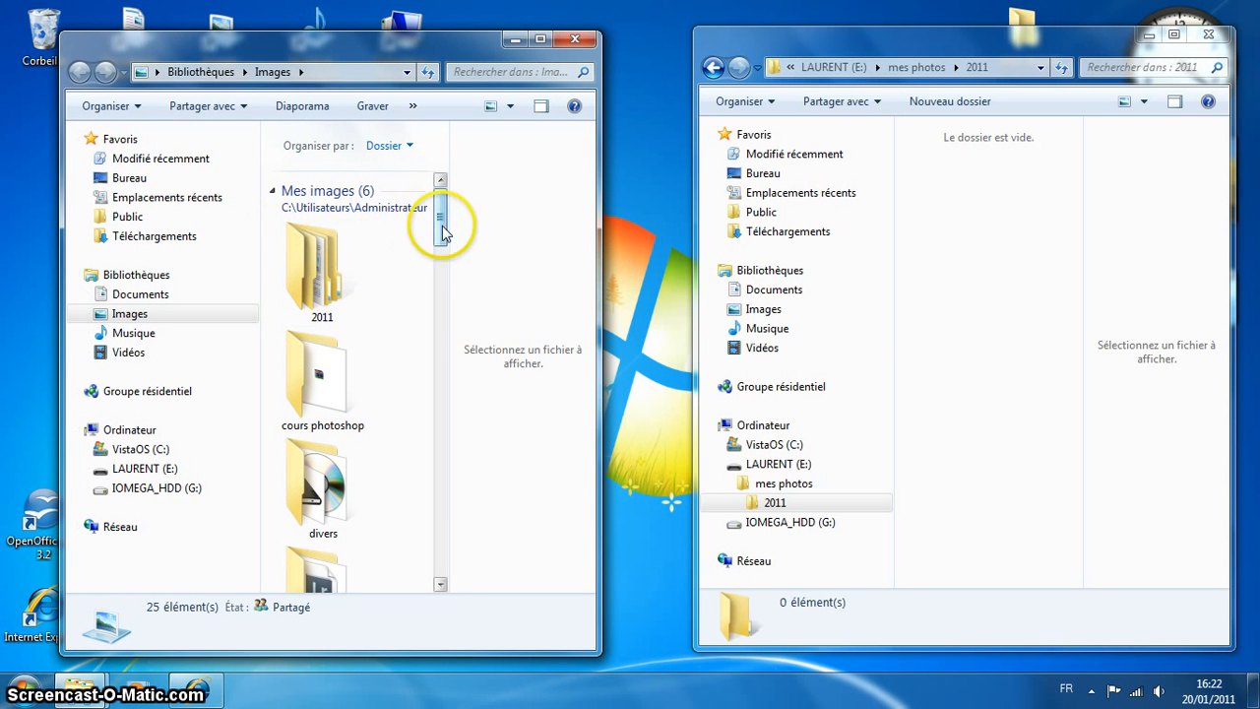
# Step: Open the "photos internet" folder in the Images library and hide the preview pane in both folder windows
pyautogui.moveTo(442, 226); pyautogui.dragTo(442, 267)
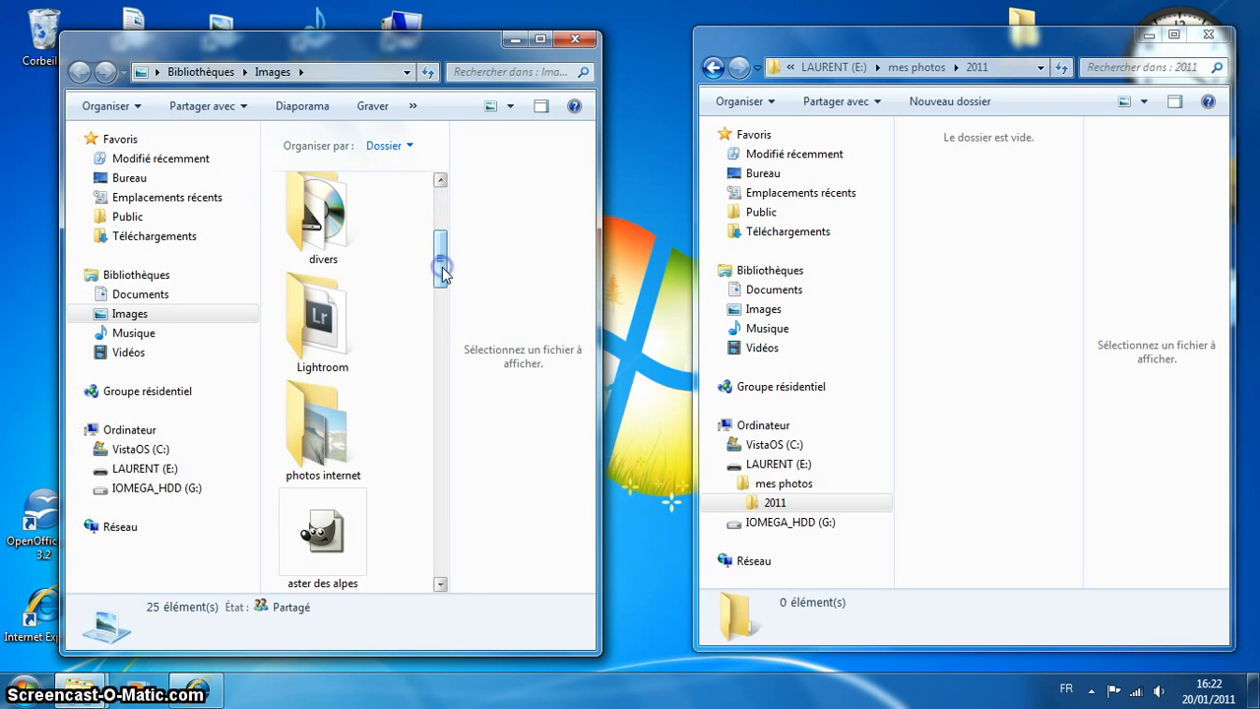
pyautogui.doubleClick(328, 441)
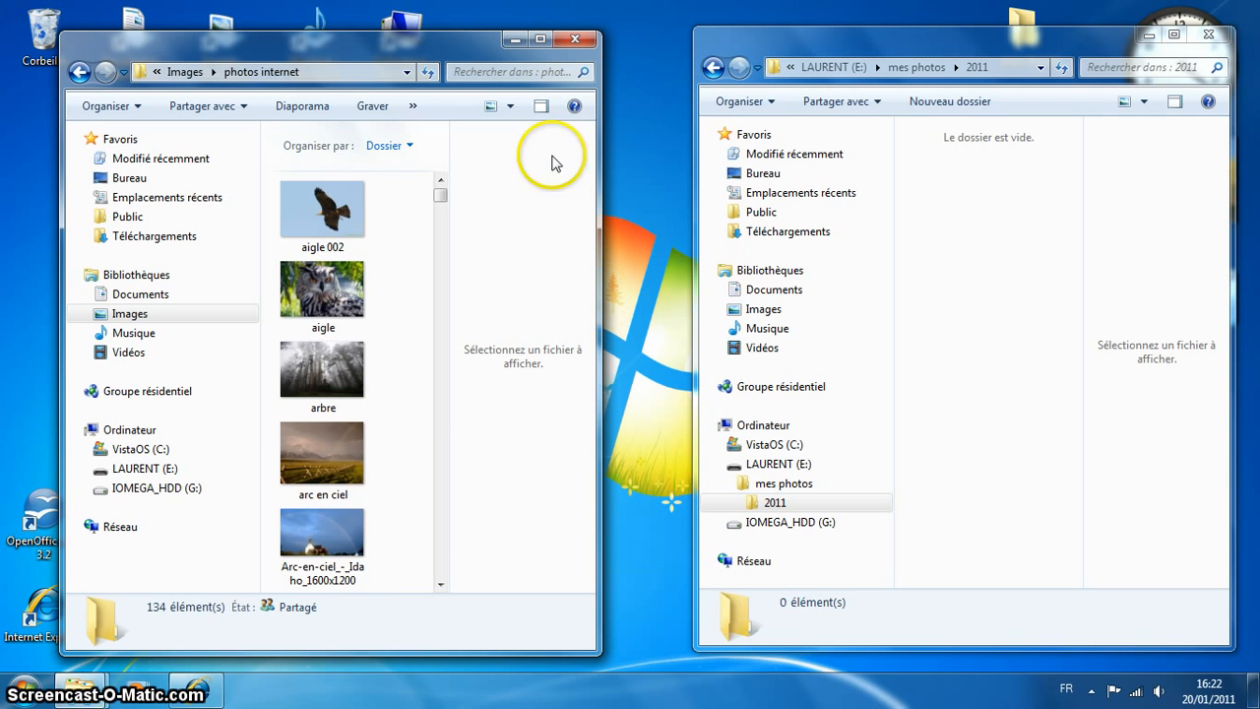
pyautogui.click(539, 109)
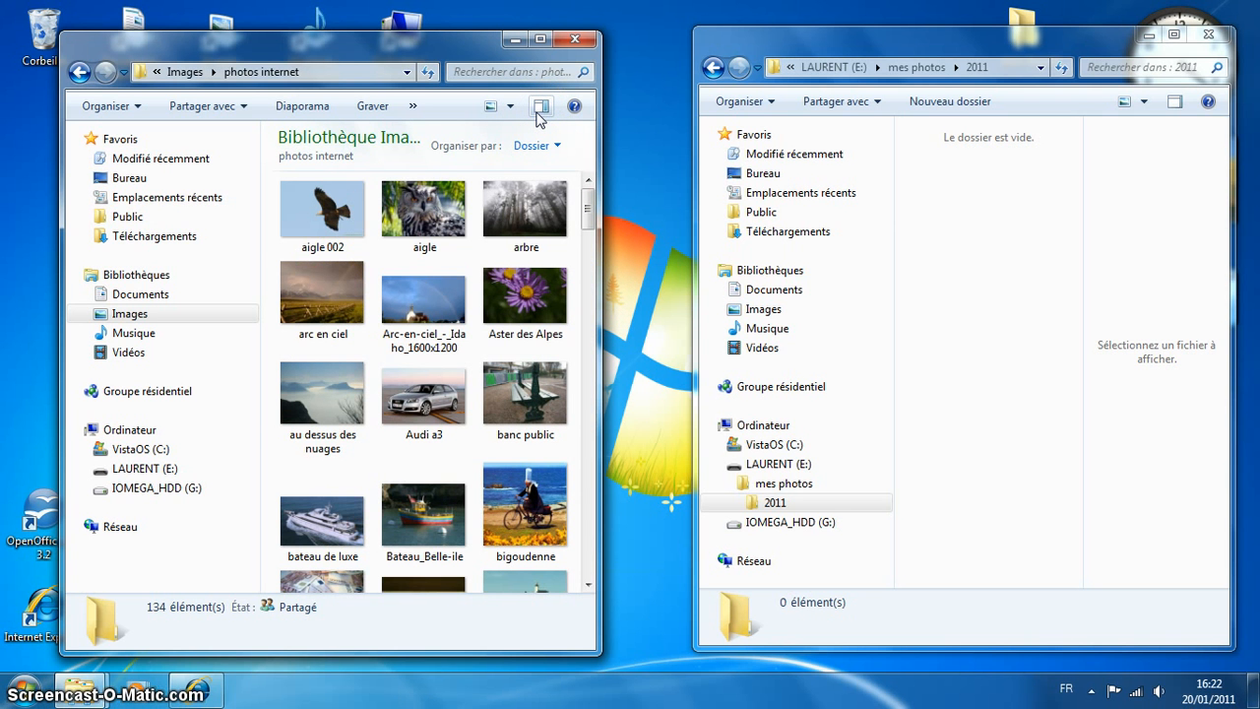
pyautogui.click(1176, 104)
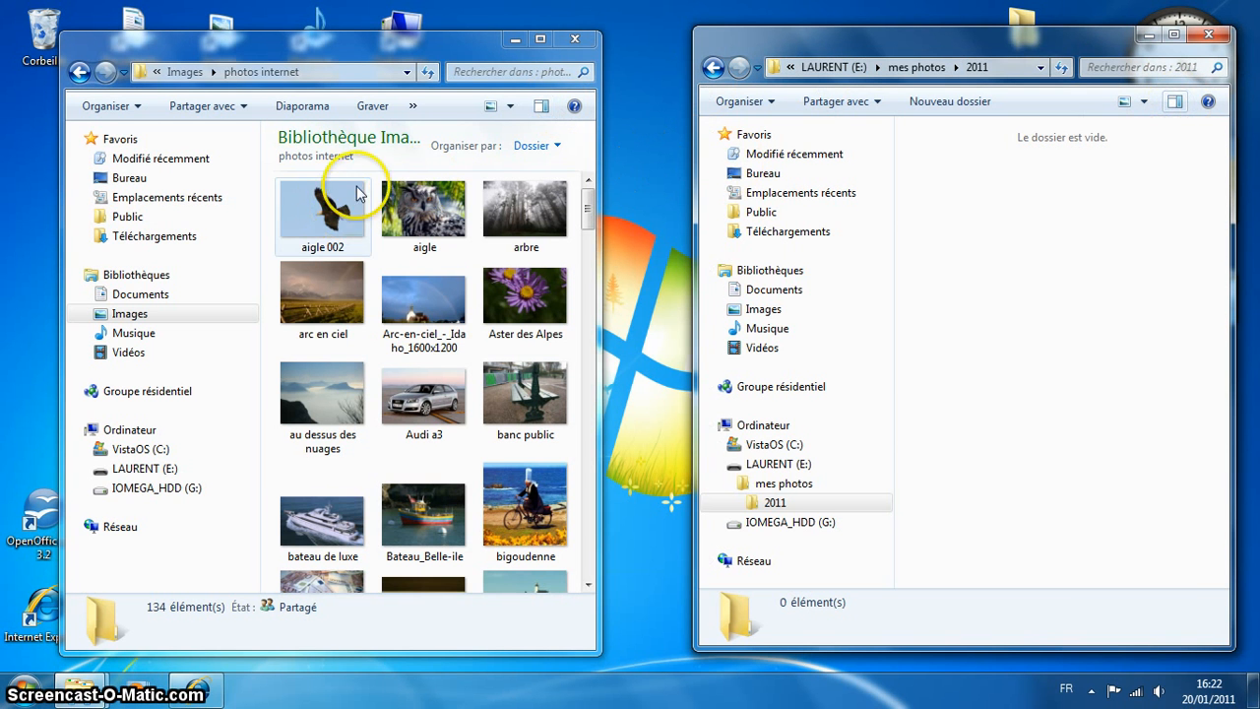
# Step: Try to copy the "Aster des Alpes" photo from "photos internet" into the USB drive's "2011" folder
pyautogui.click(529, 298)
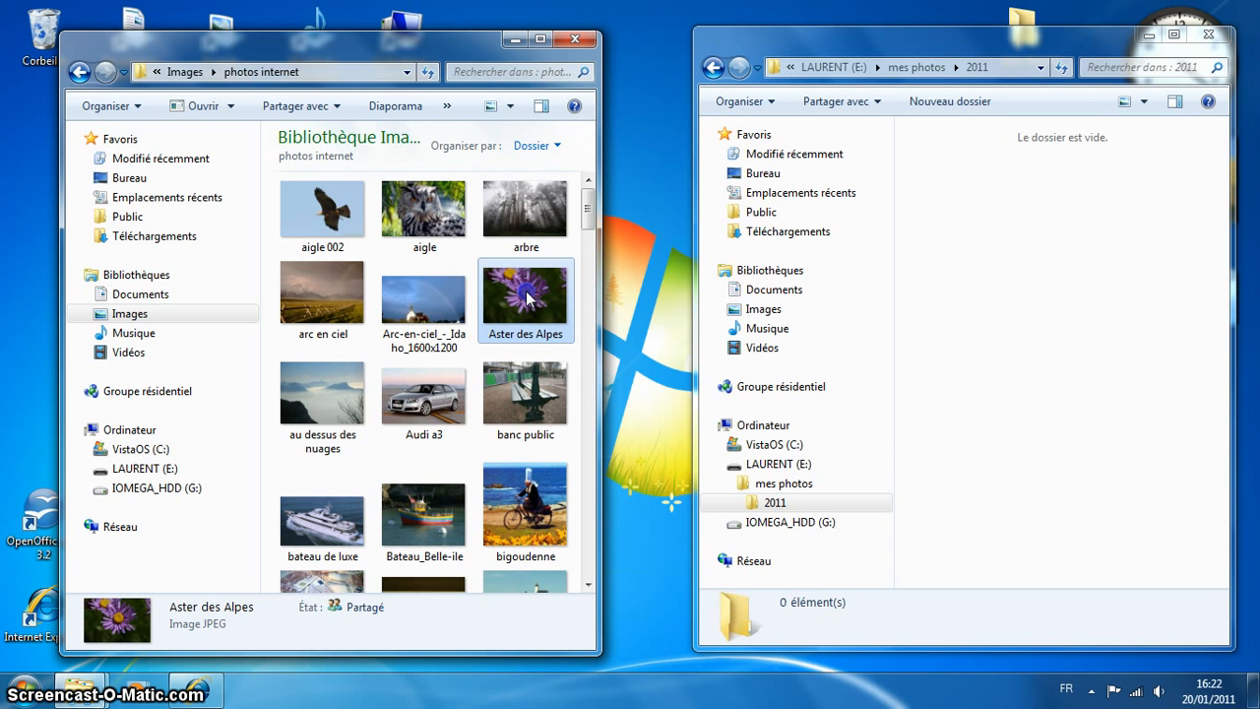
pyautogui.moveTo(528, 298); pyautogui.dragTo(1040, 264)
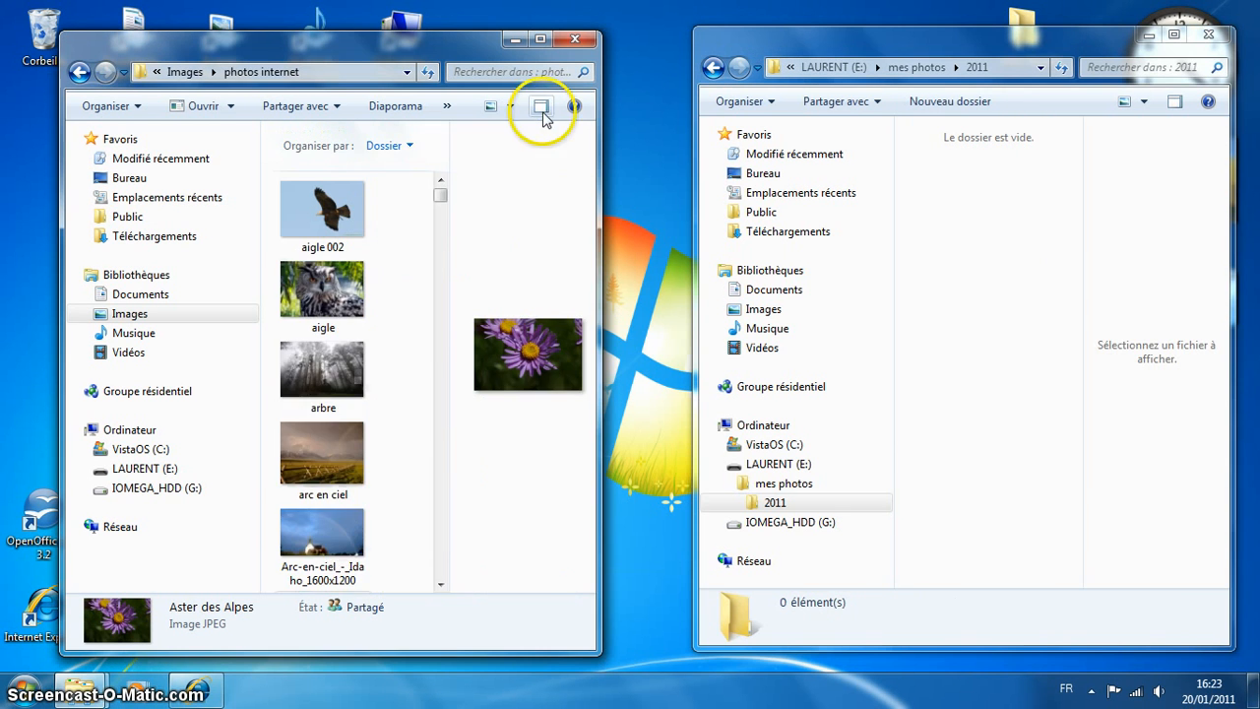
# Step: Hide the preview pane of the "photos internet" window and select the consecutive photos from "aigle 002" through "banc public"
pyautogui.click(539, 106)
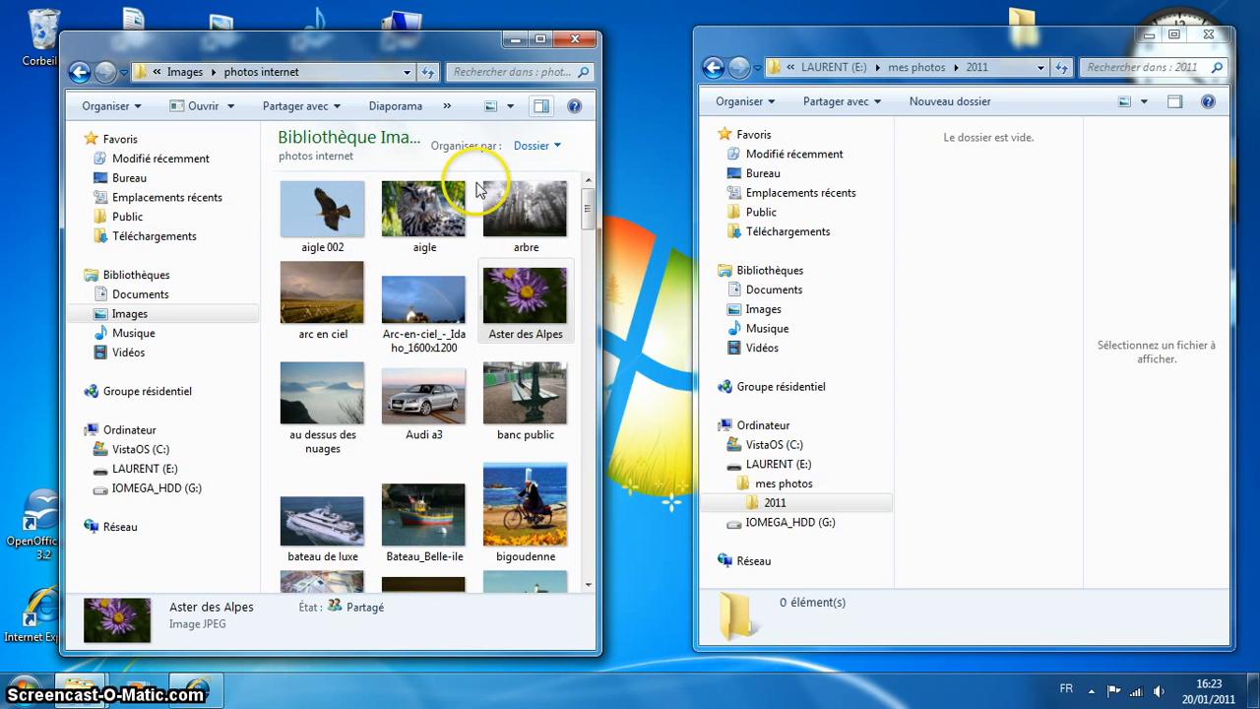
pyautogui.moveTo(323, 205)
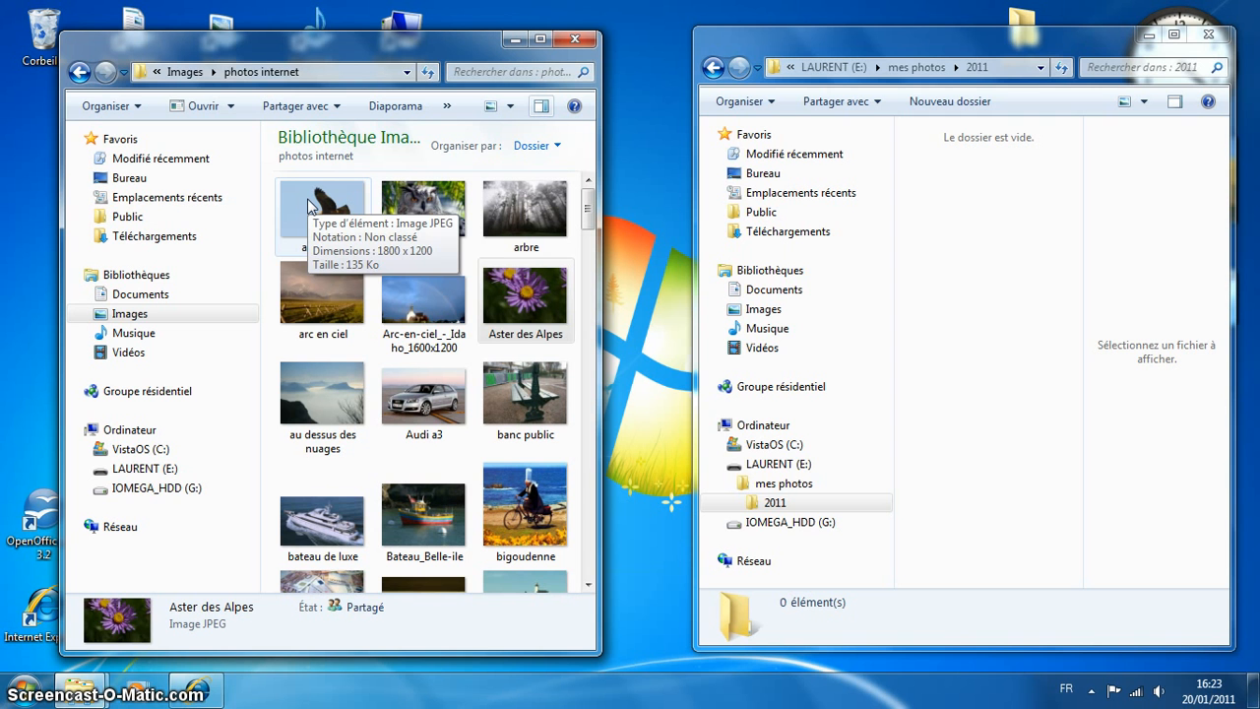
pyautogui.click(308, 205)
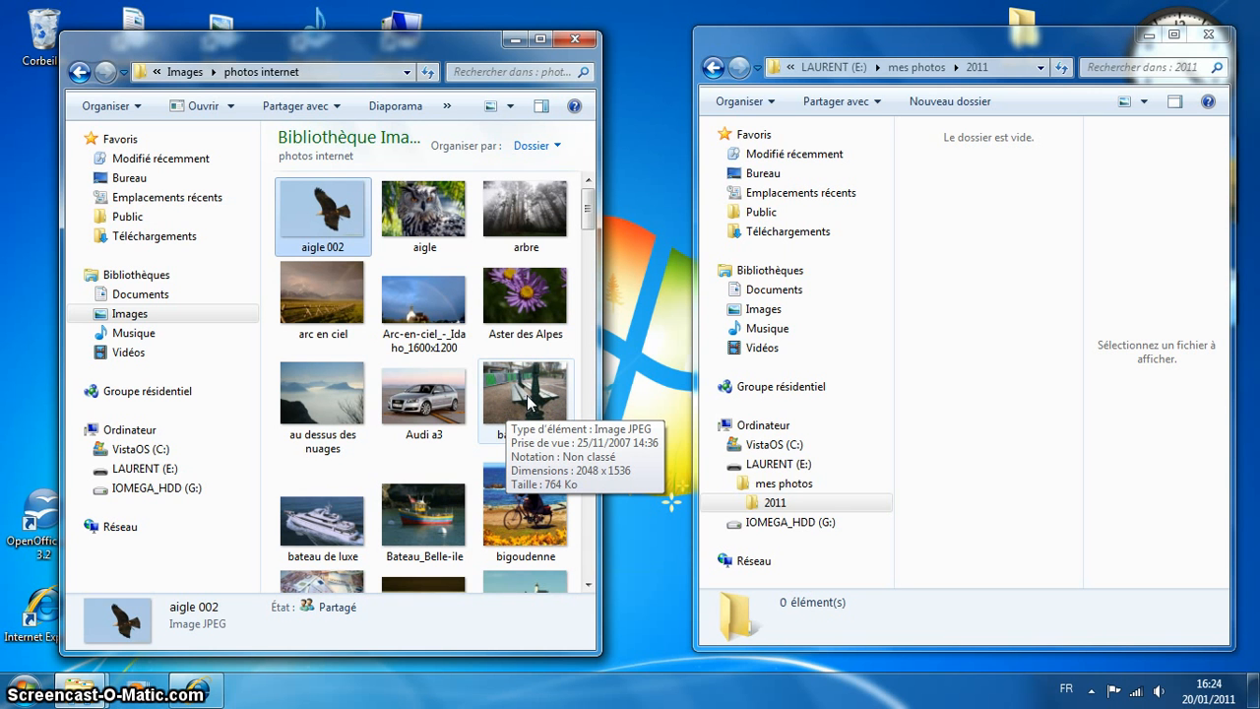
pyautogui.keyDown('shift'); pyautogui.click(528, 399); pyautogui.keyUp('shift')
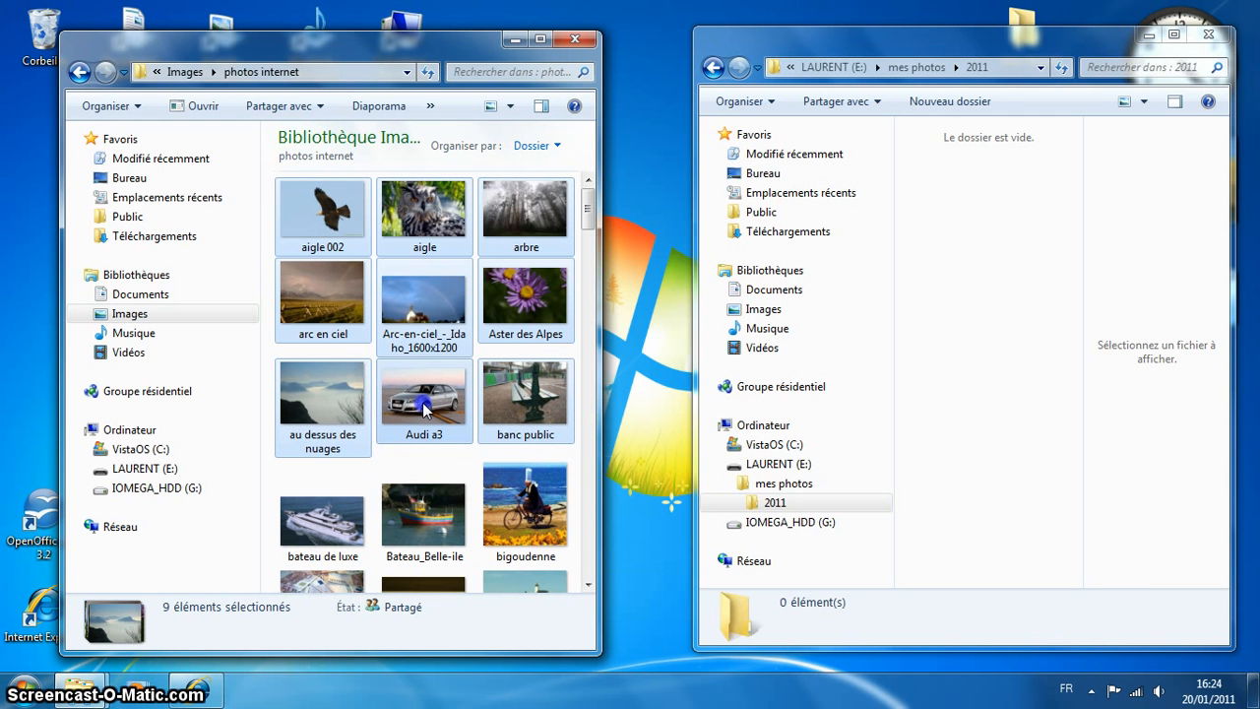
# Step: Copy the nine selected photos into the USB drive's "2011" folder and hide that window's preview pane
pyautogui.moveTo(422, 403); pyautogui.dragTo(1018, 313)
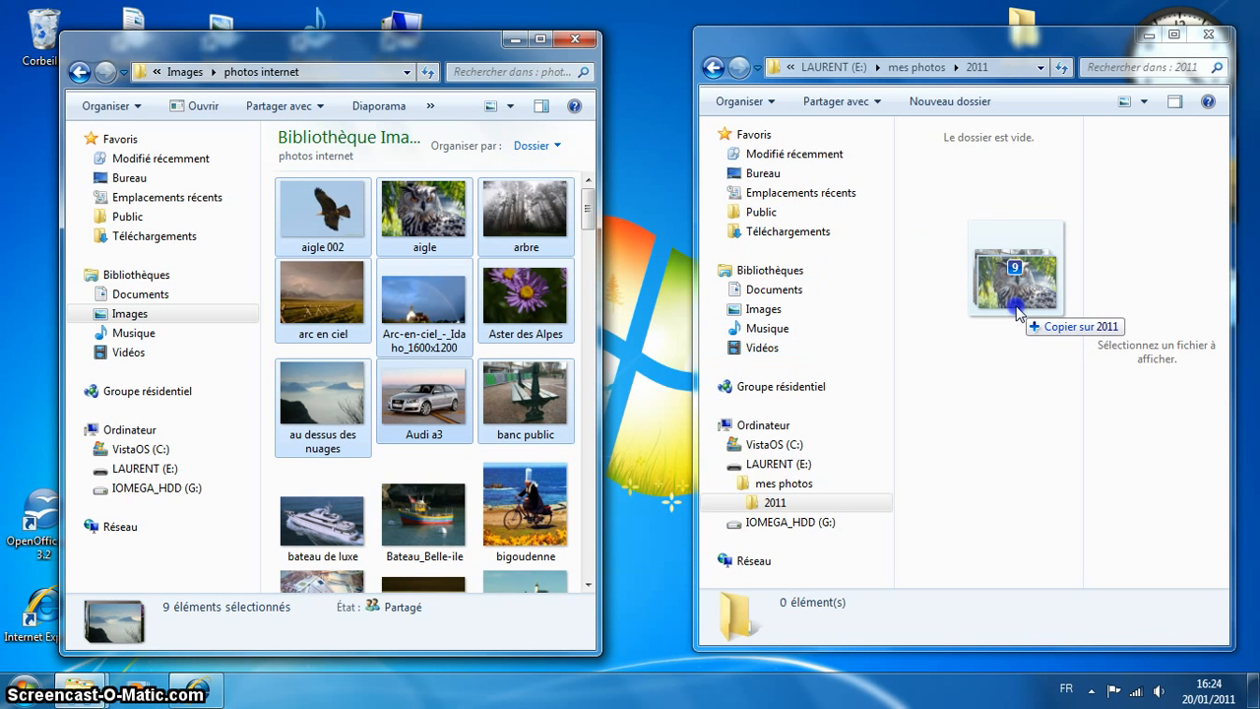
pyautogui.moveTo(1019, 313); pyautogui.dragTo(1018, 313)
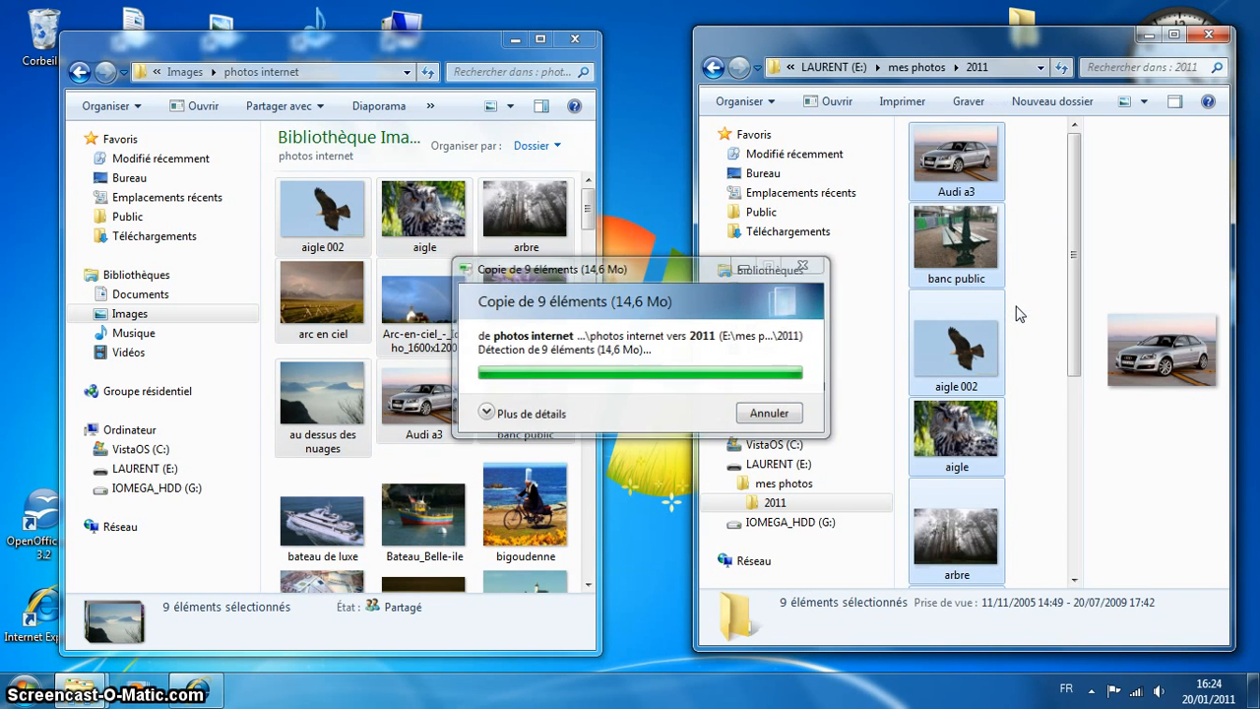
pyautogui.click(1174, 102)
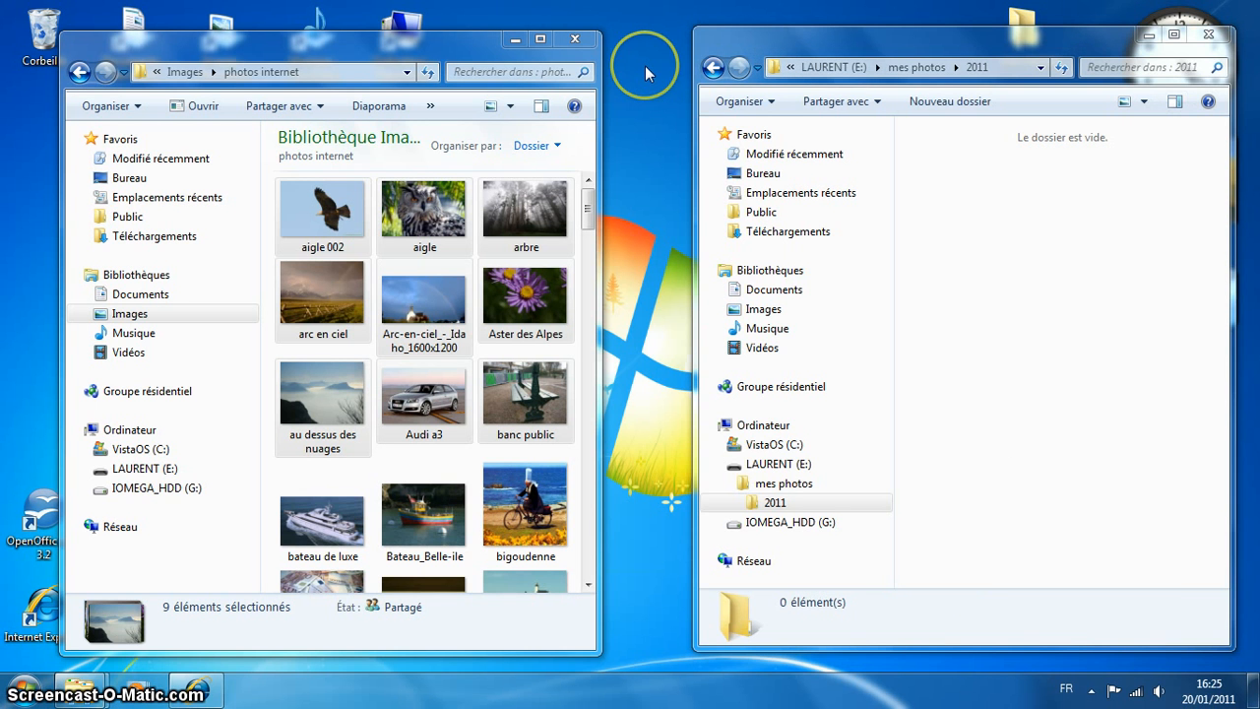
# Step: Copy the photos aigle 002, Aster des Alpes, au dessus des nuages, Bateau_Belle-ile, bigoudenne, chardon bleu and chat into the USB drive's "2011" folder
pyautogui.click(586, 205)
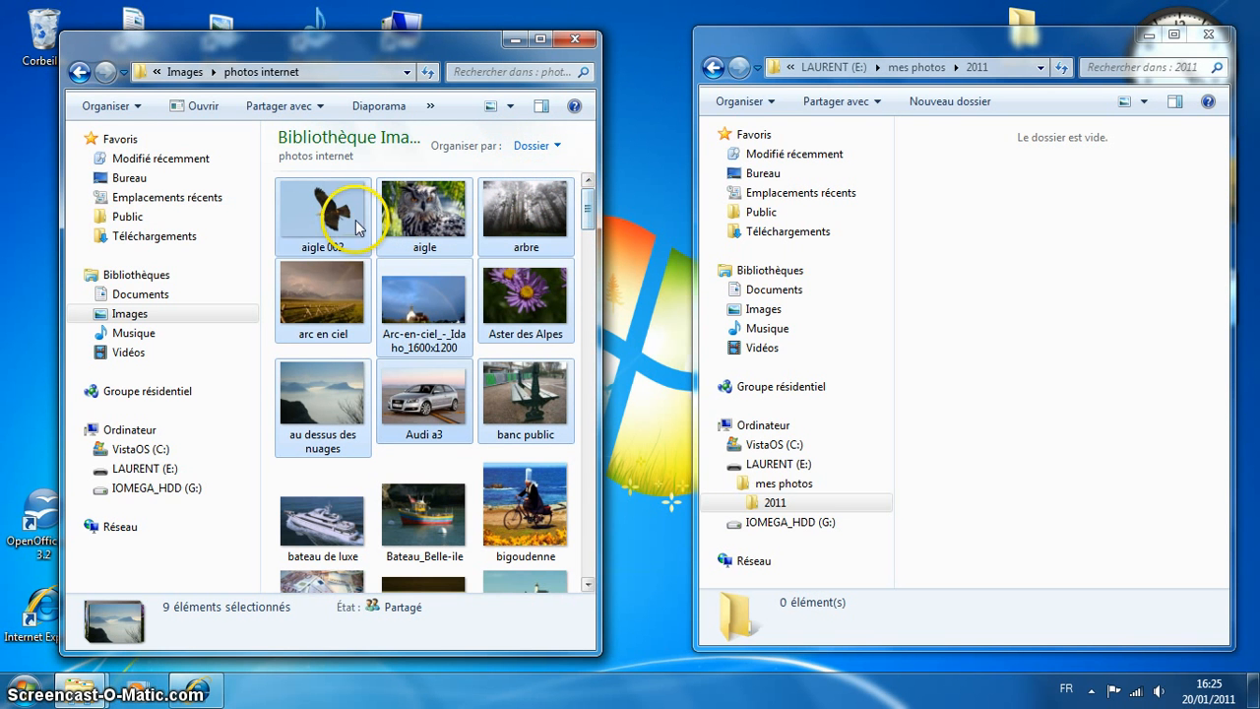
pyautogui.click(322, 219)
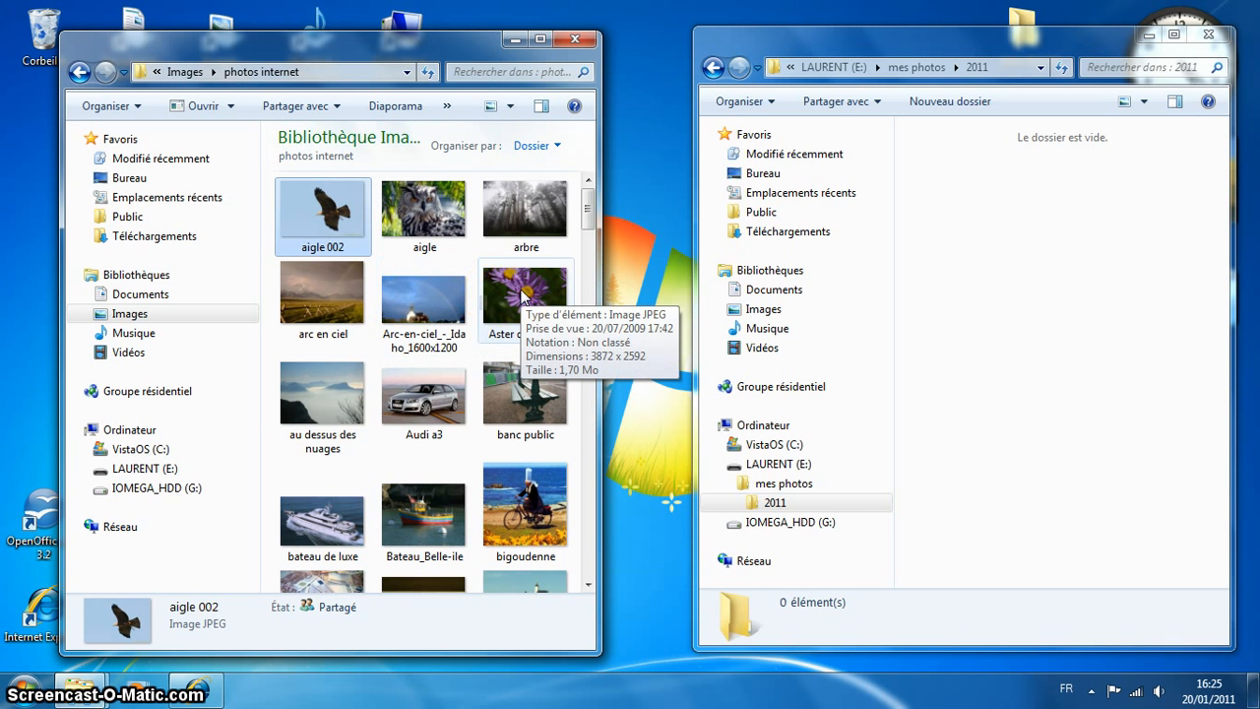
pyautogui.keyDown('ctrl'); pyautogui.click(522, 293); pyautogui.keyUp('ctrl')
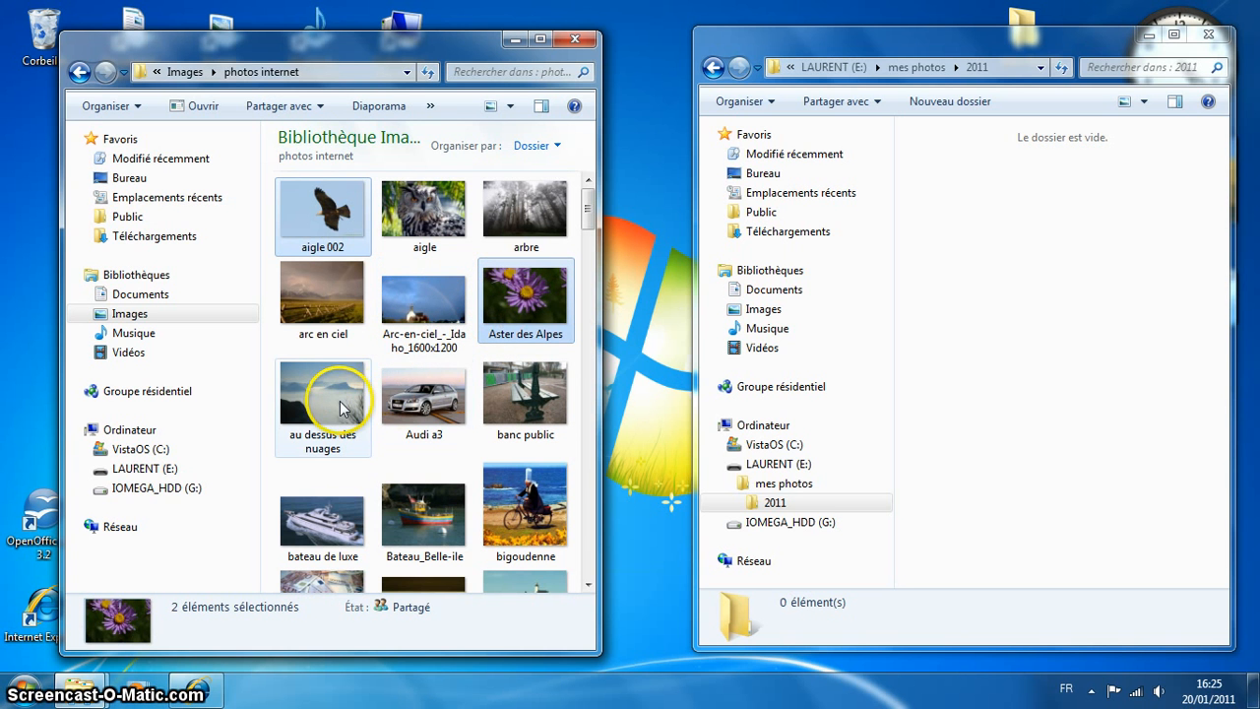
pyautogui.keyDown('ctrl'); pyautogui.click(335, 398); pyautogui.keyUp('ctrl')
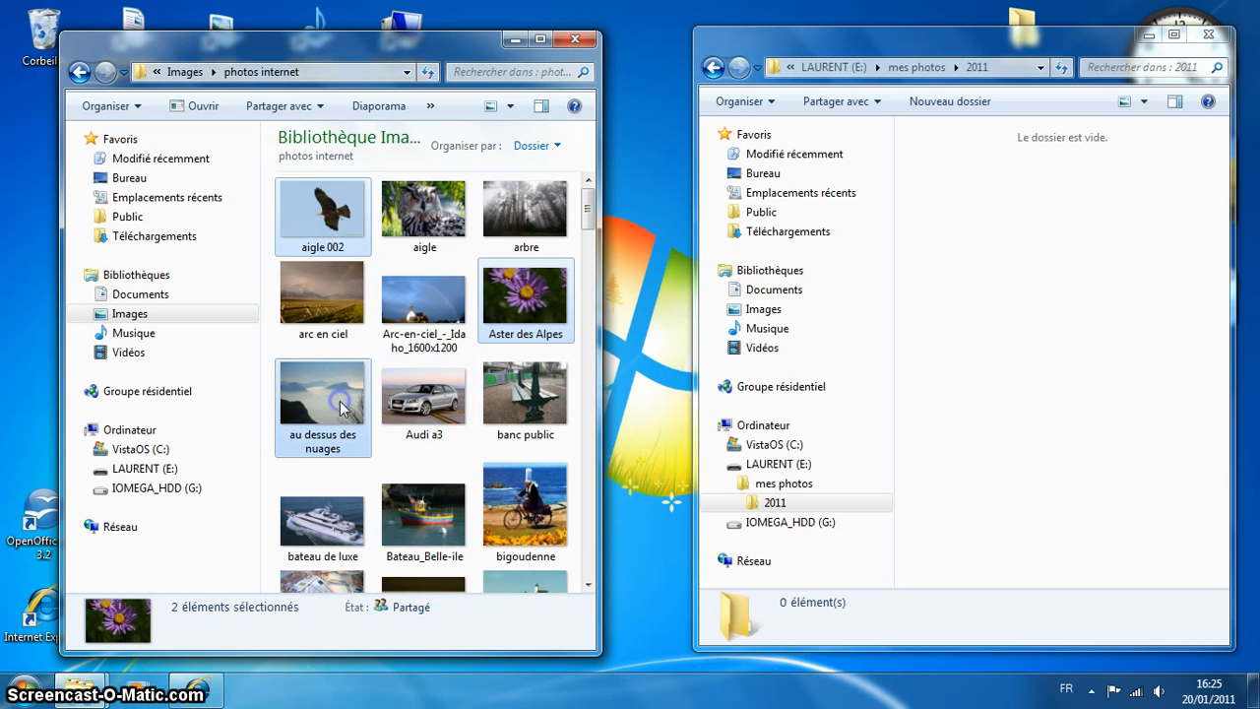
pyautogui.keyDown('ctrl'); pyautogui.click(409, 517); pyautogui.keyUp('ctrl')
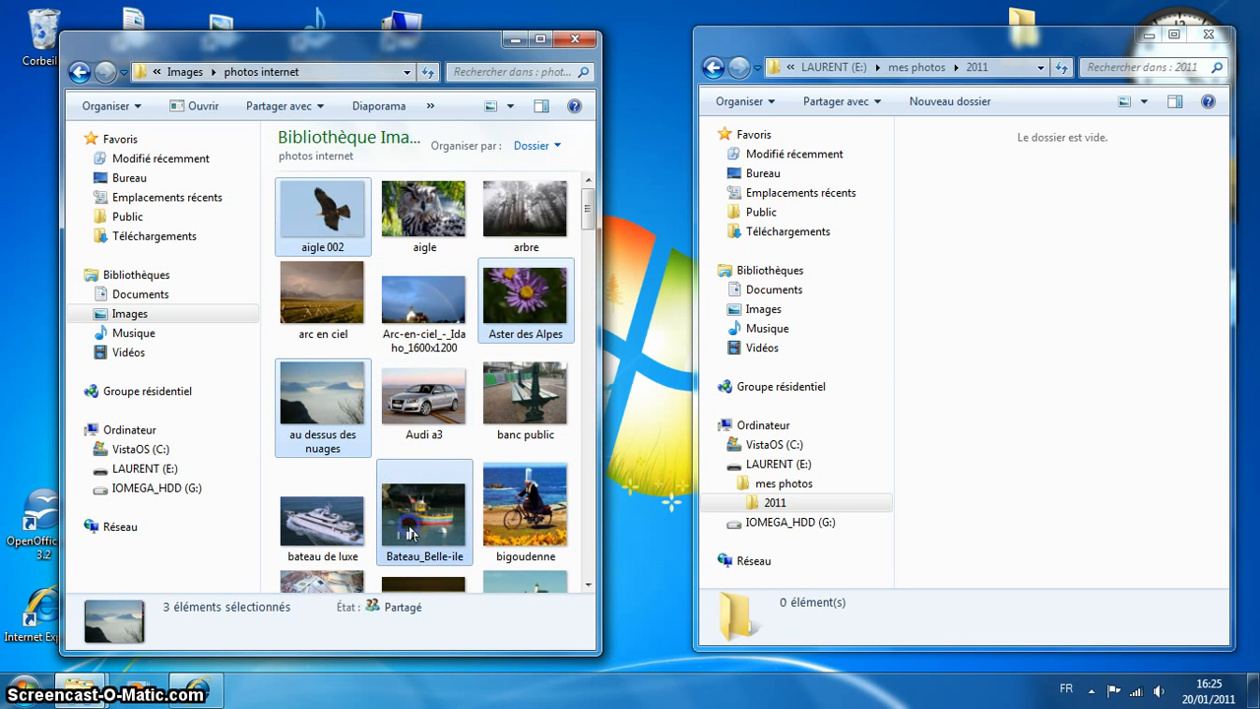
pyautogui.keyDown('ctrl'); pyautogui.click(511, 531); pyautogui.keyUp('ctrl')
pyautogui.click(586, 585)
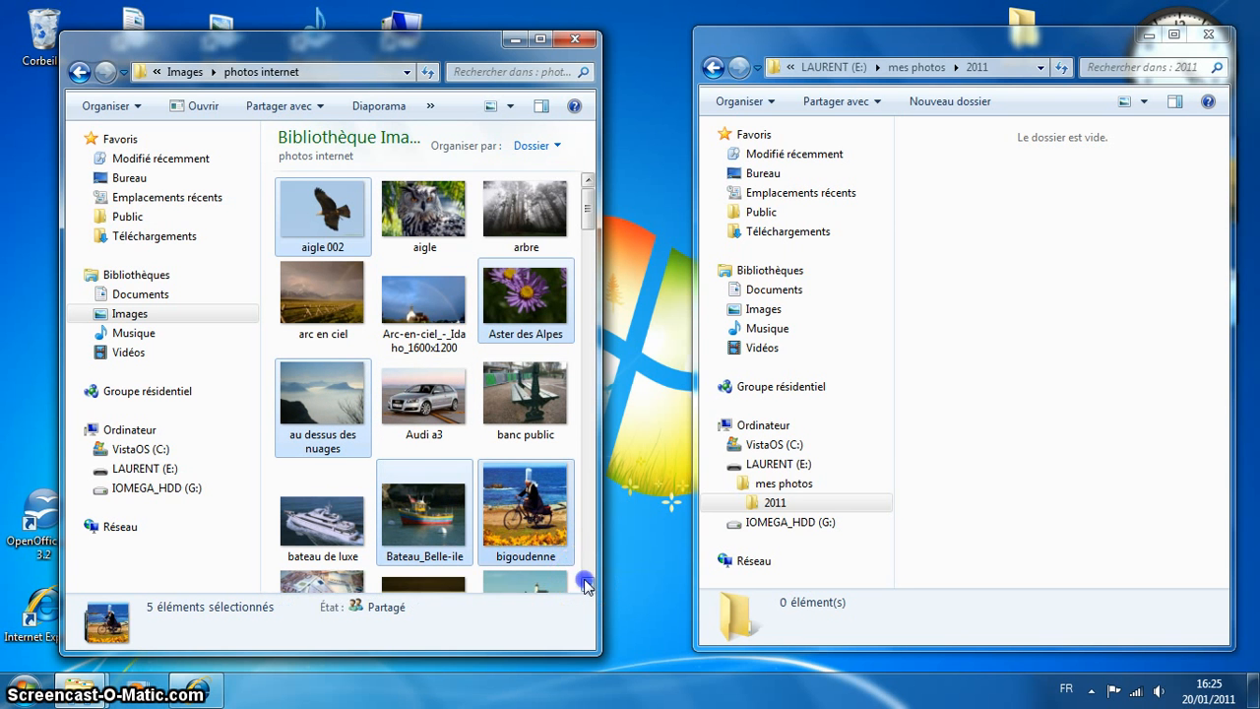
pyautogui.click(587, 584)
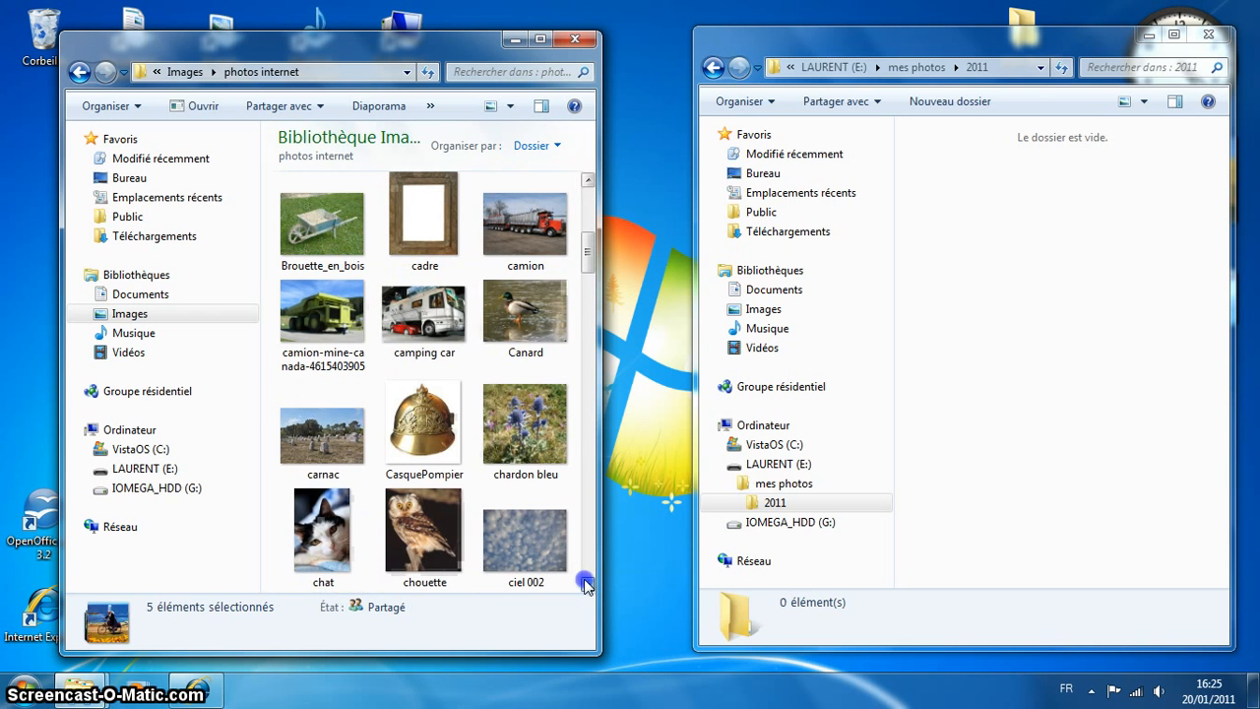
pyautogui.keyDown('ctrl'); pyautogui.click(524, 431); pyautogui.keyUp('ctrl')
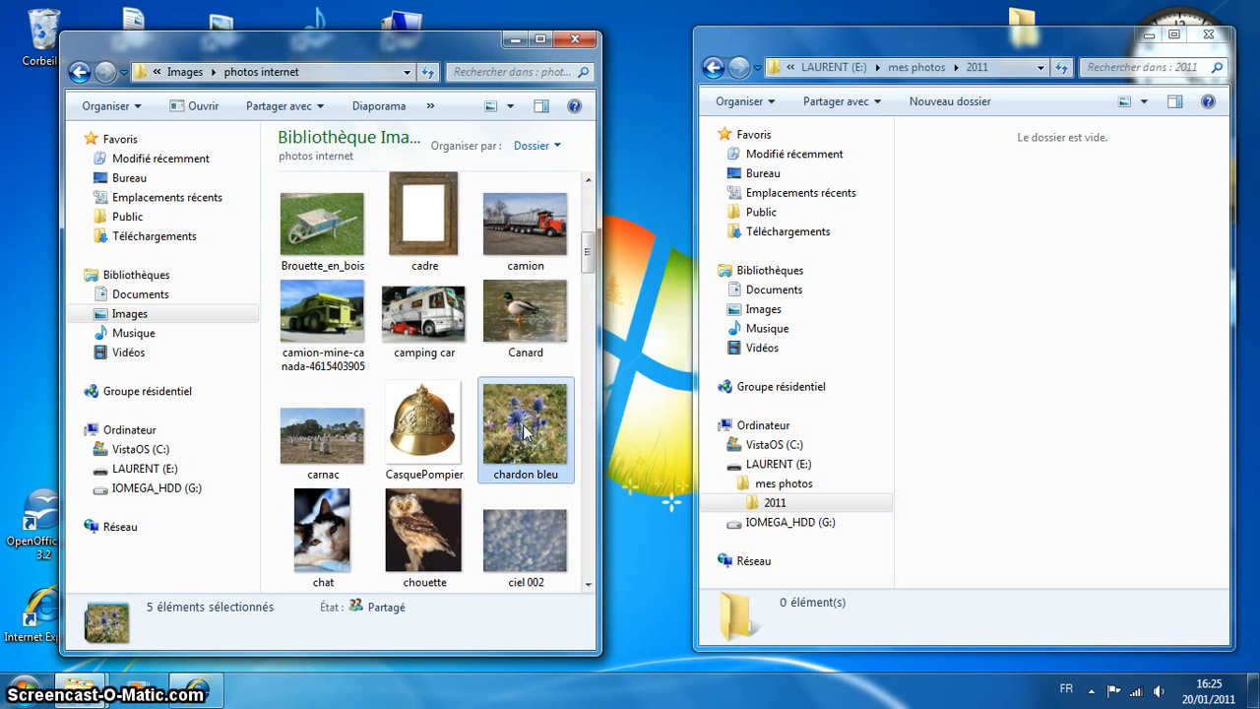
pyautogui.keyDown('ctrl'); pyautogui.click(323, 546); pyautogui.keyUp('ctrl')
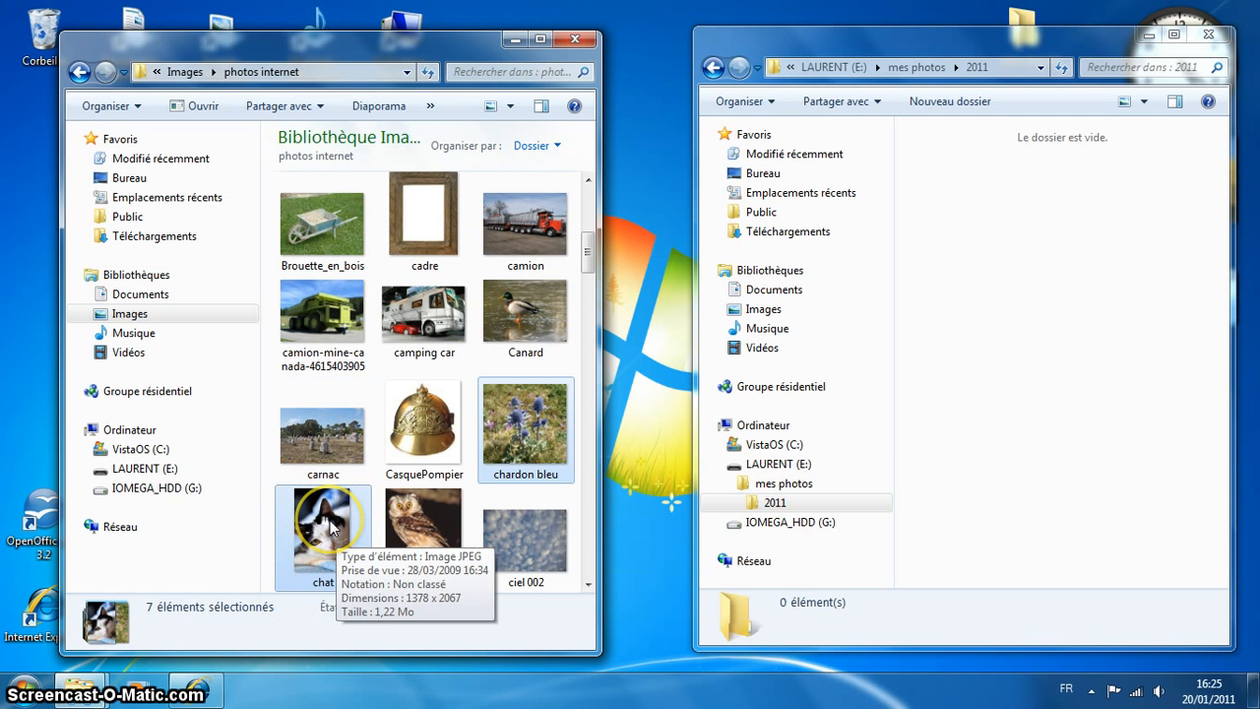
pyautogui.moveTo(330, 519); pyautogui.dragTo(1059, 308)
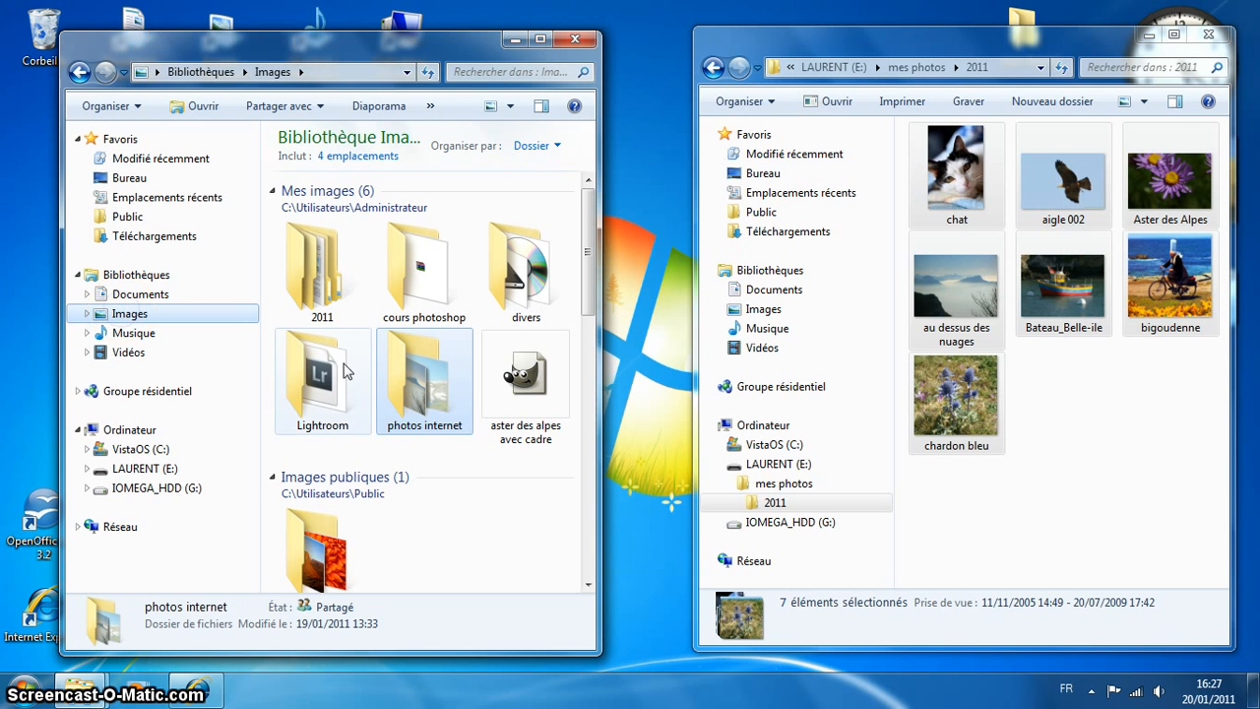
# Step: Create a new folder in the Images library, named "les photos à" followed by the photo owner's first name
pyautogui.rightClick(448, 460)
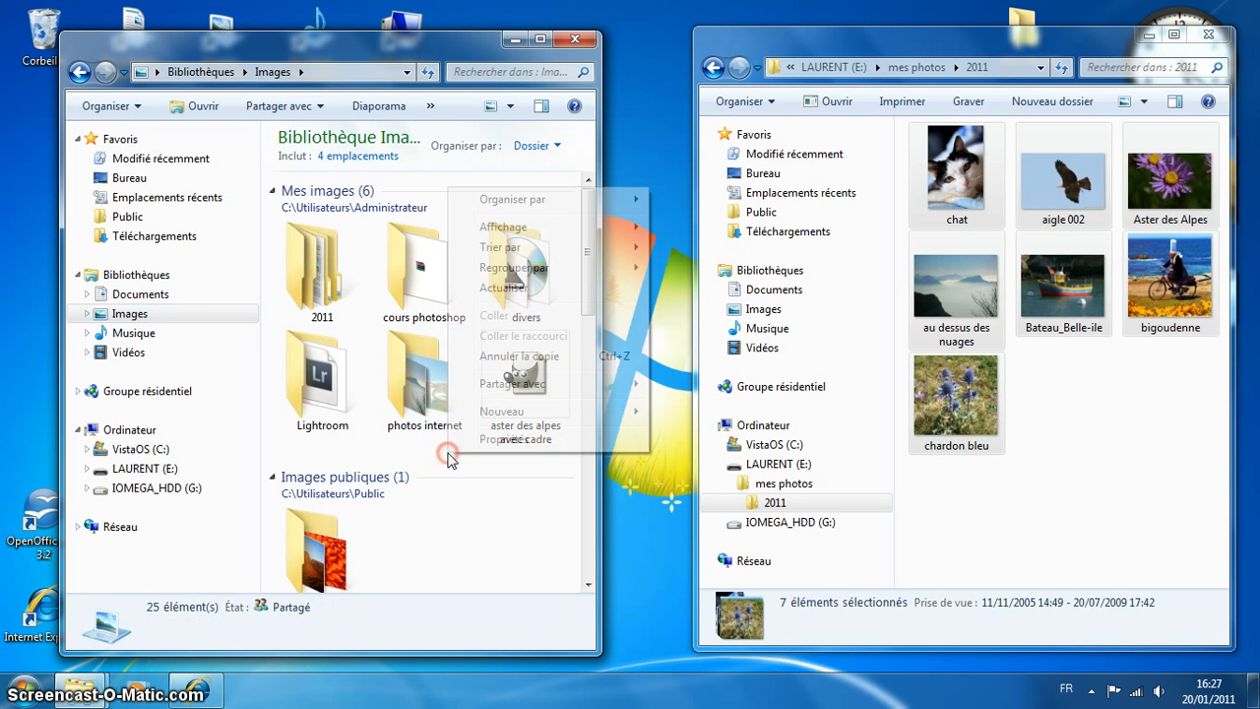
pyautogui.click(514, 414)
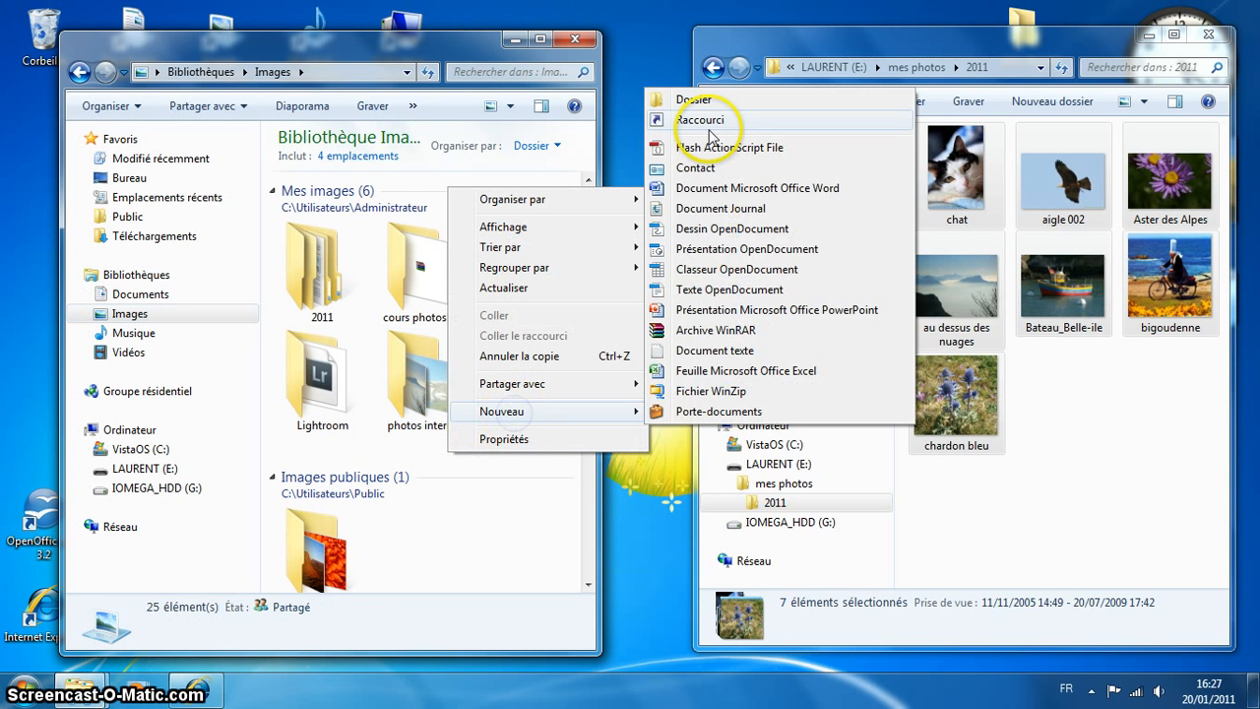
pyautogui.click(695, 100)
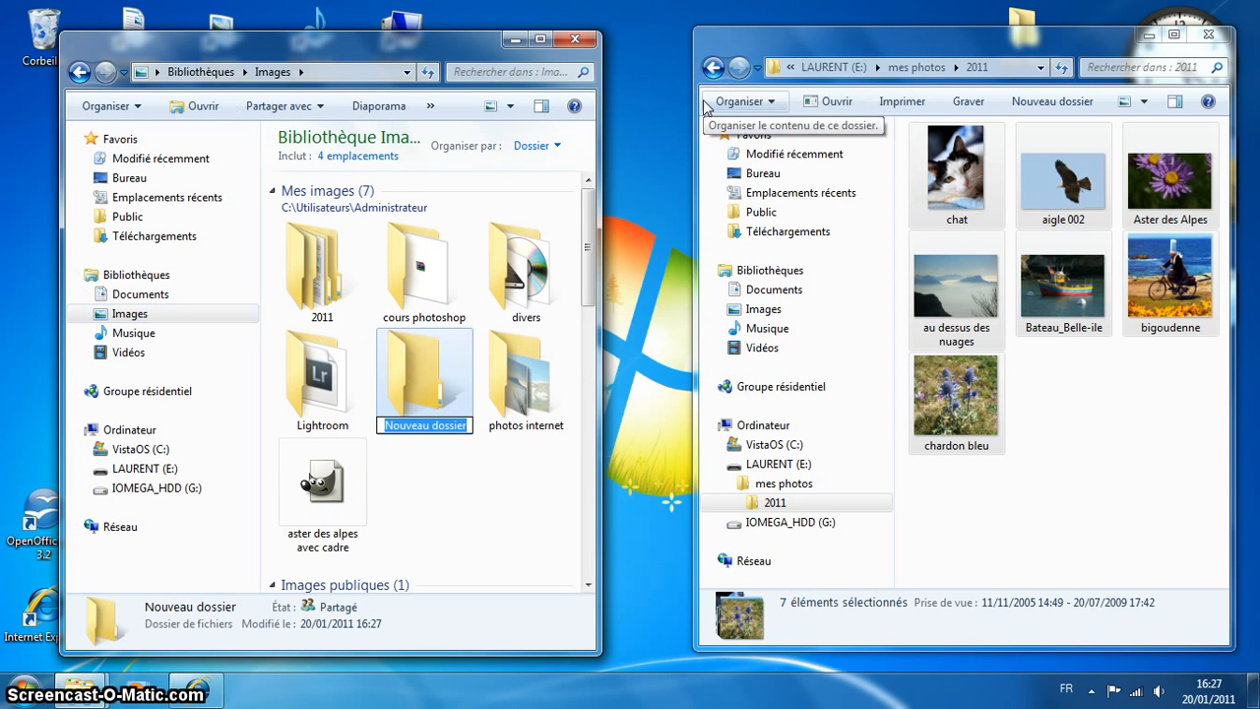
pyautogui.write('le')
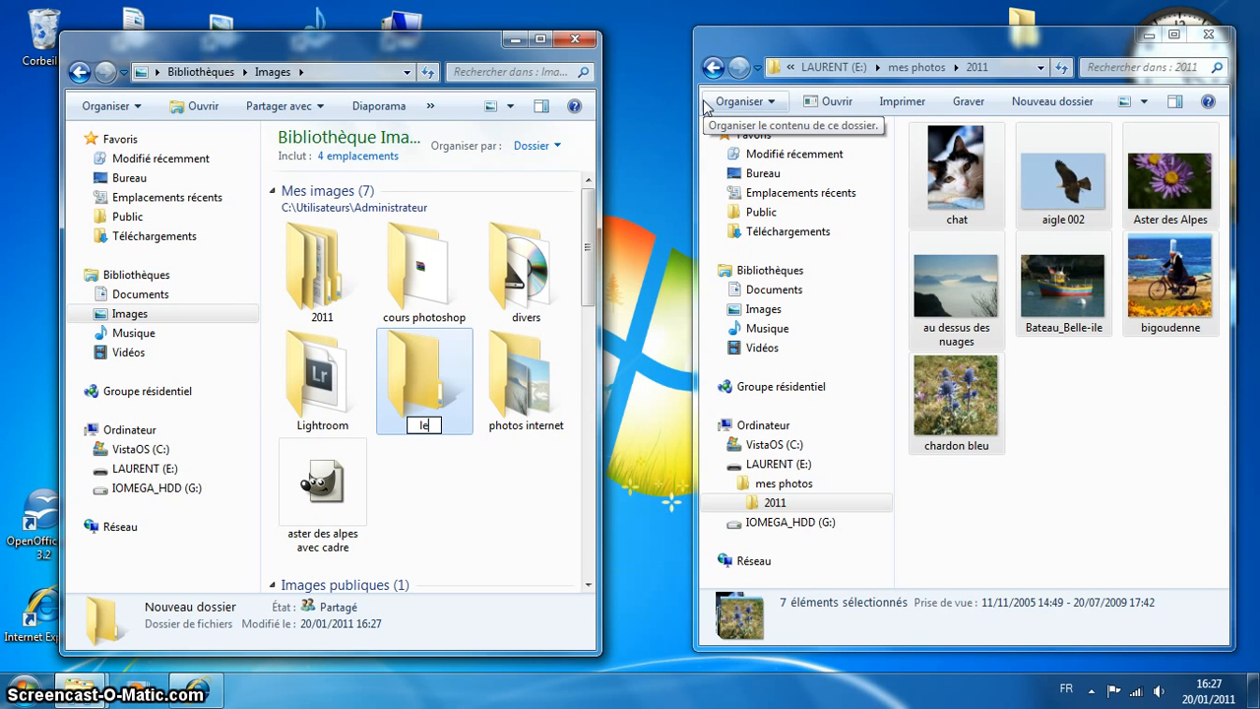
pyautogui.write('s phot')
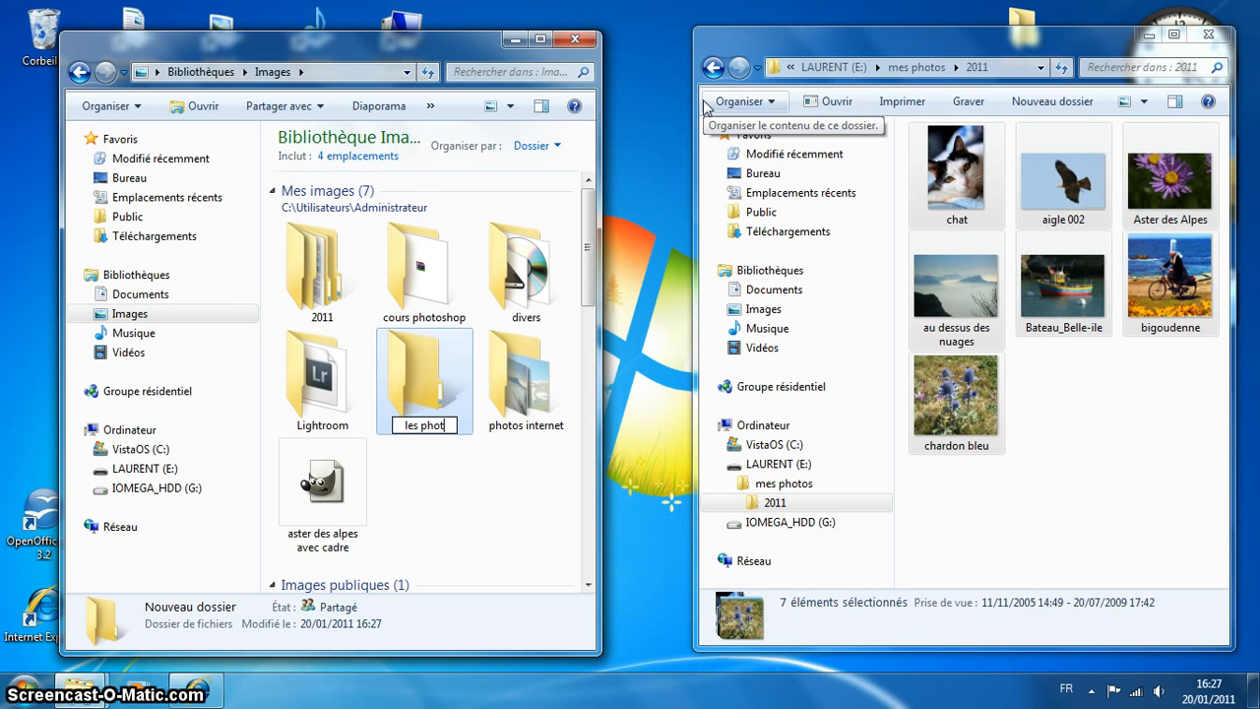
pyautogui.write('os à l')
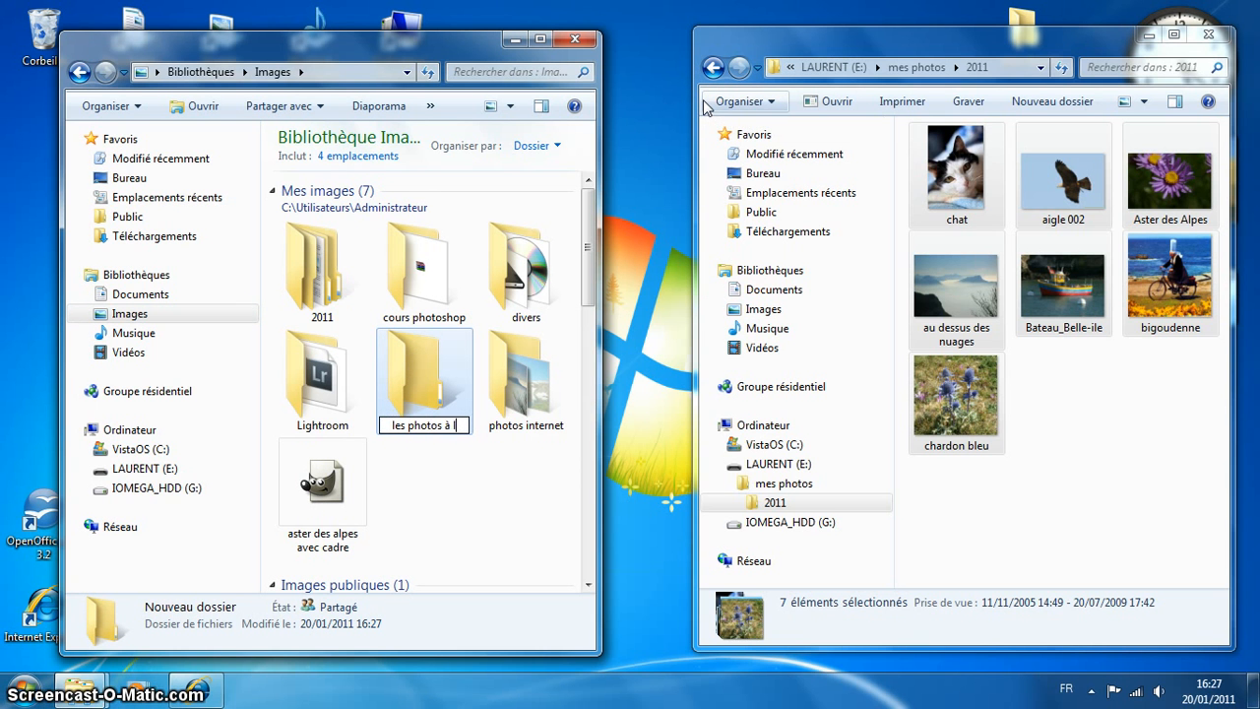
pyautogui.write('aurent')
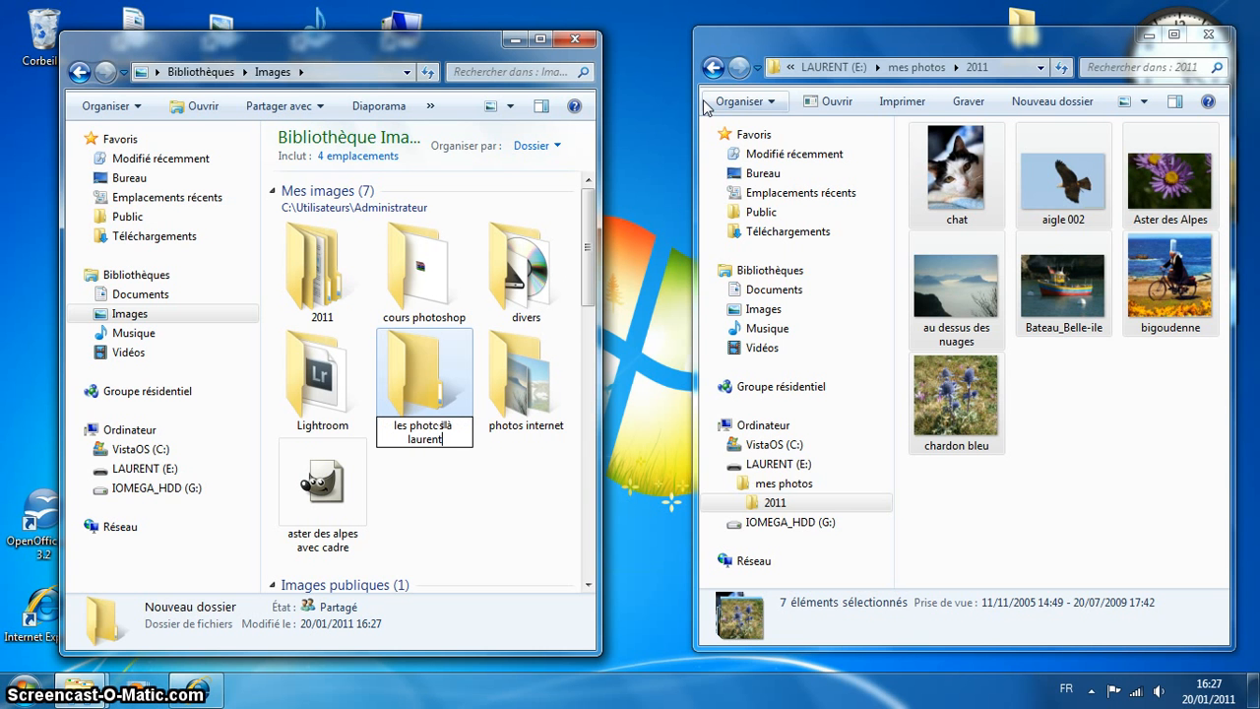
pyautogui.press('Return')
pyautogui.click(590, 108)
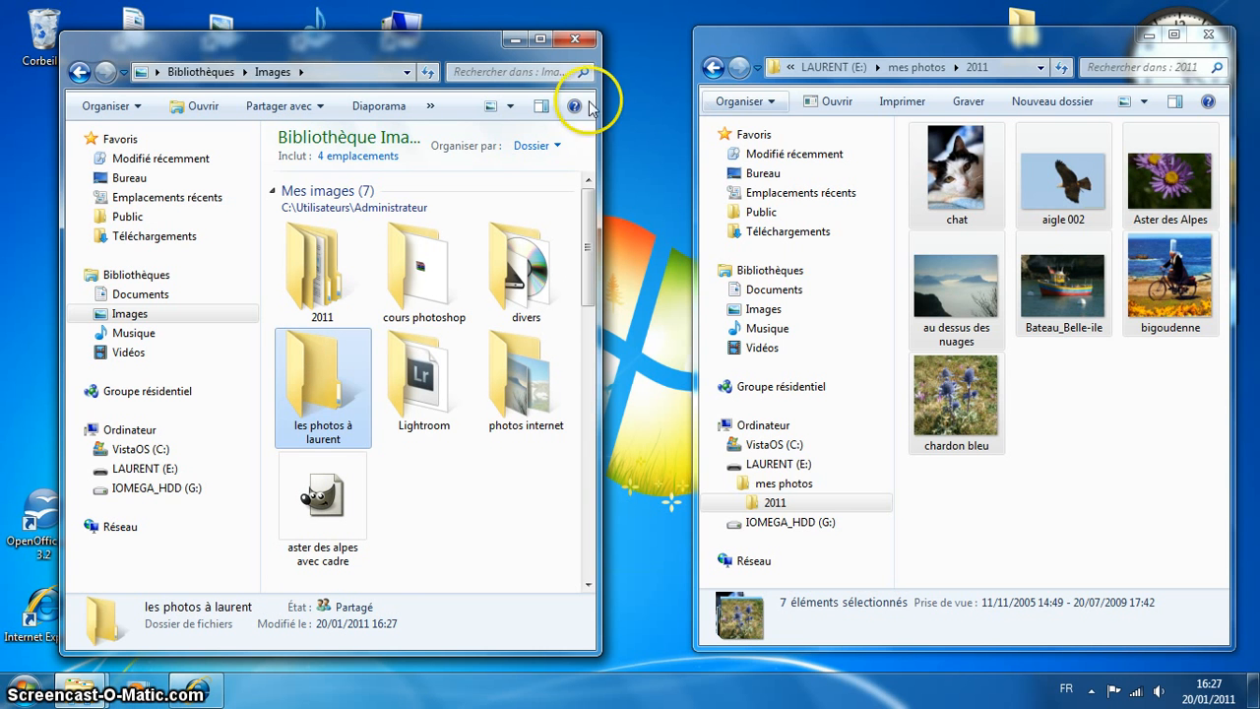
# Step: Copy all photos from "chat" through "chardon bleu" in the USB drive's "2011" folder into the new, empty Images library folder
pyautogui.doubleClick(324, 380)
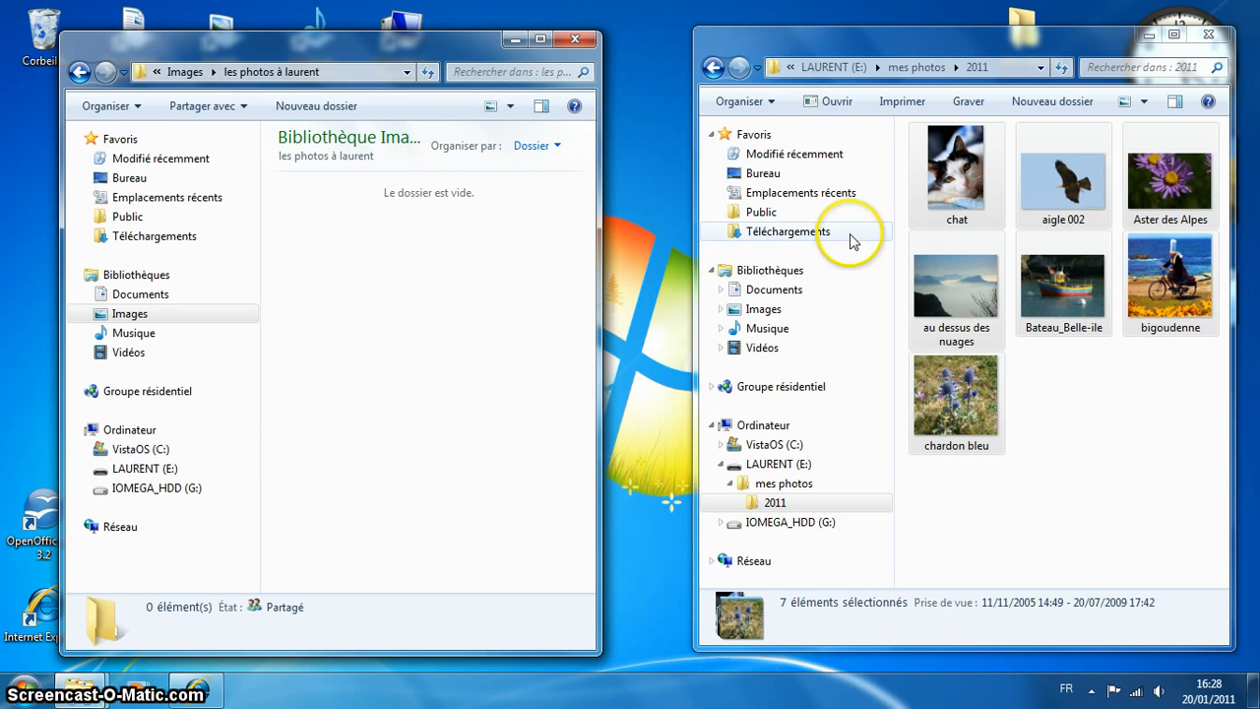
pyautogui.click(947, 172)
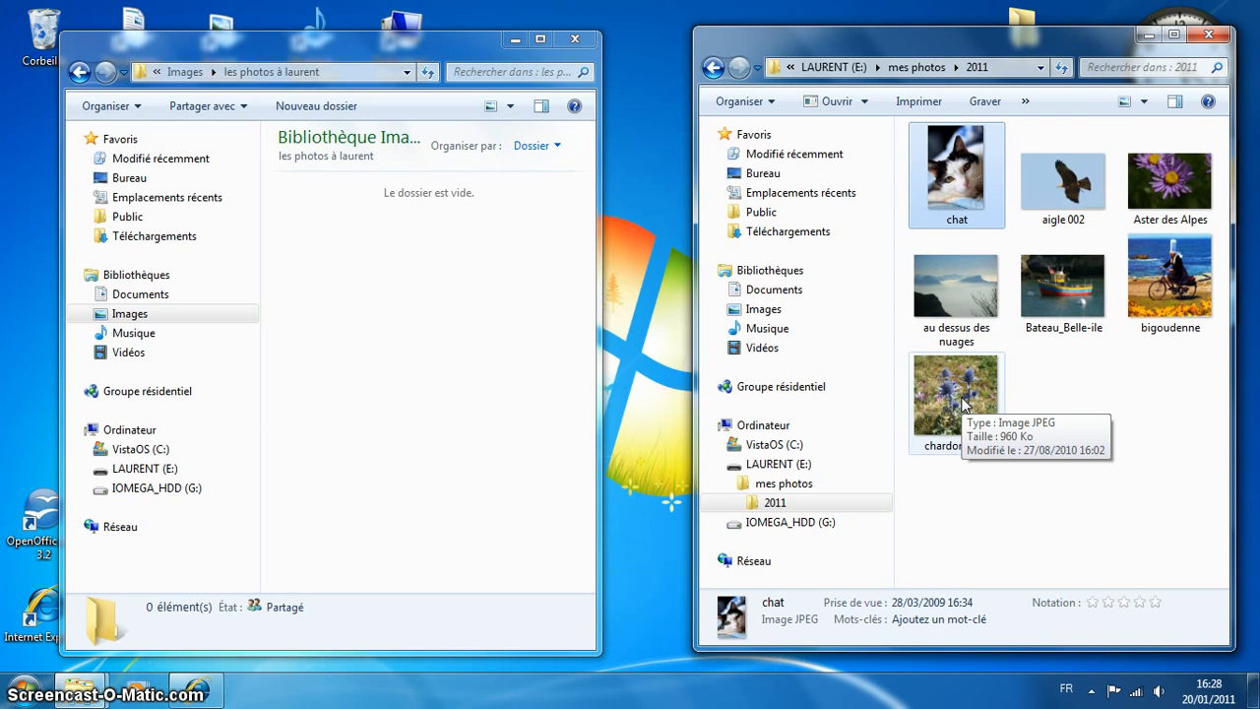
pyautogui.keyDown('shift'); pyautogui.click(965, 403); pyautogui.keyUp('shift')
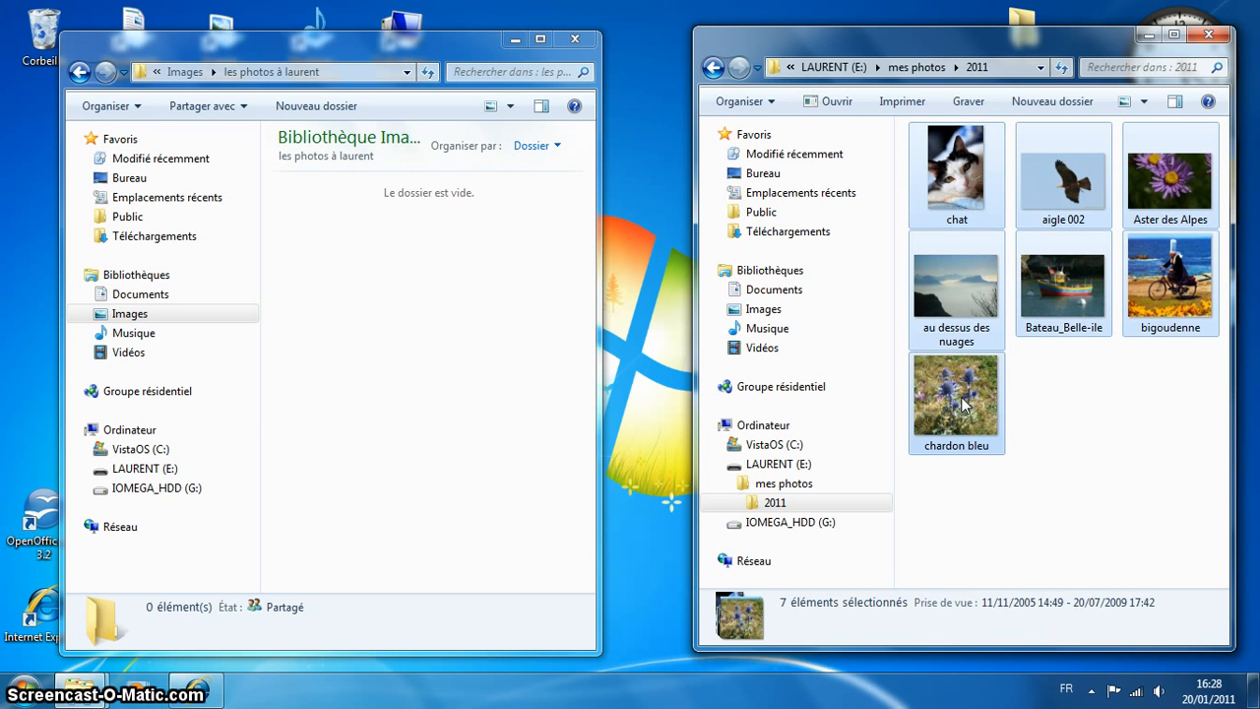
pyautogui.moveTo(962, 395); pyautogui.dragTo(960, 390)
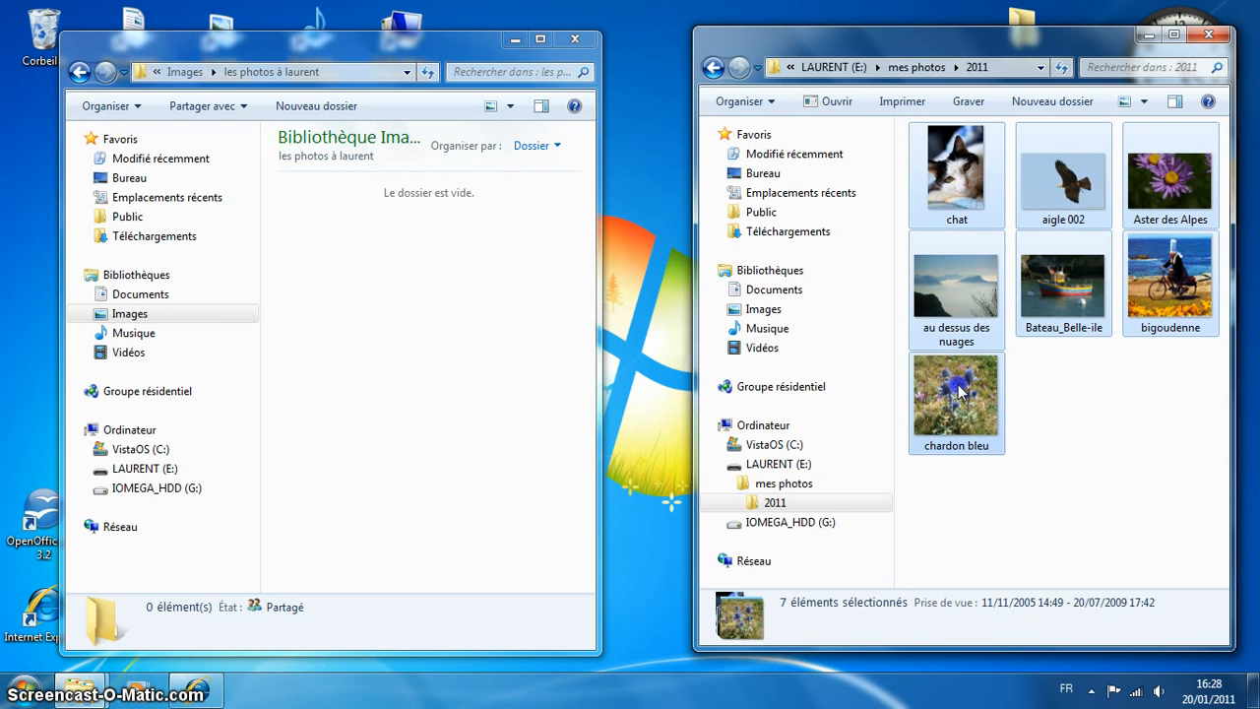
pyautogui.moveTo(960, 392); pyautogui.dragTo(372, 310)
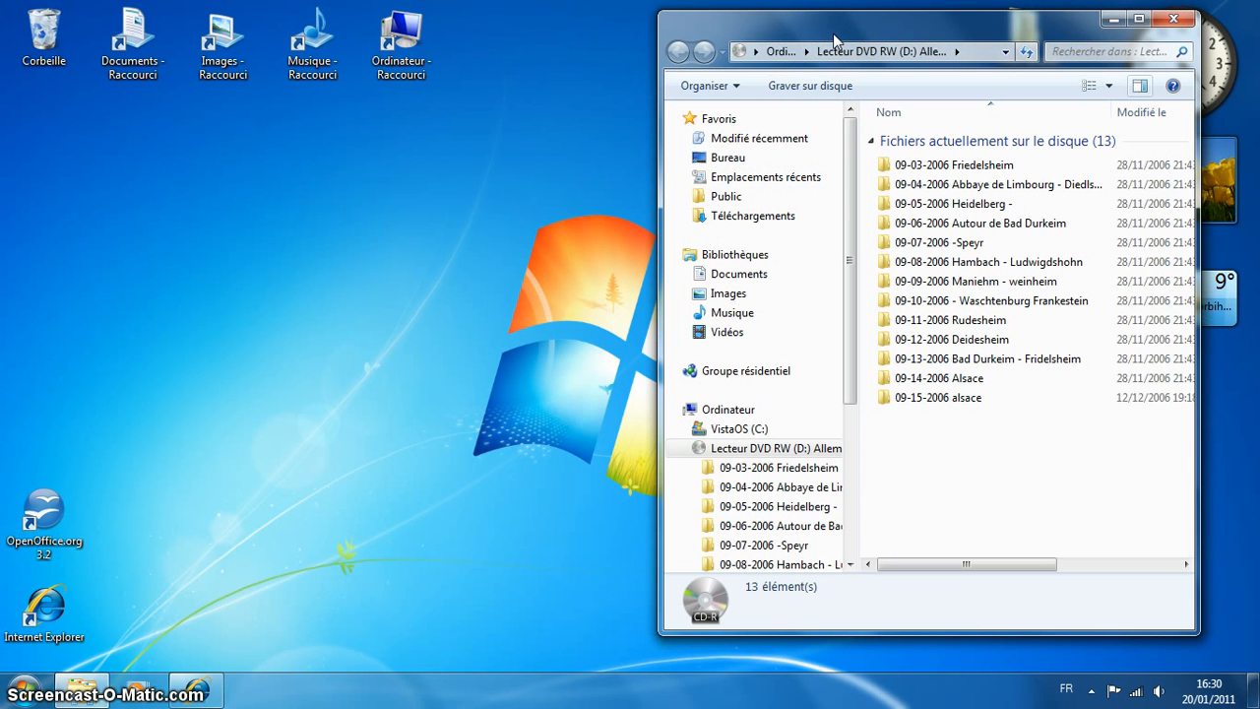
# Step: Open the "09-03-2006 Friedelsheim" folder on the DVD and display its photos as large icons
pyautogui.doubleClick(915, 170)
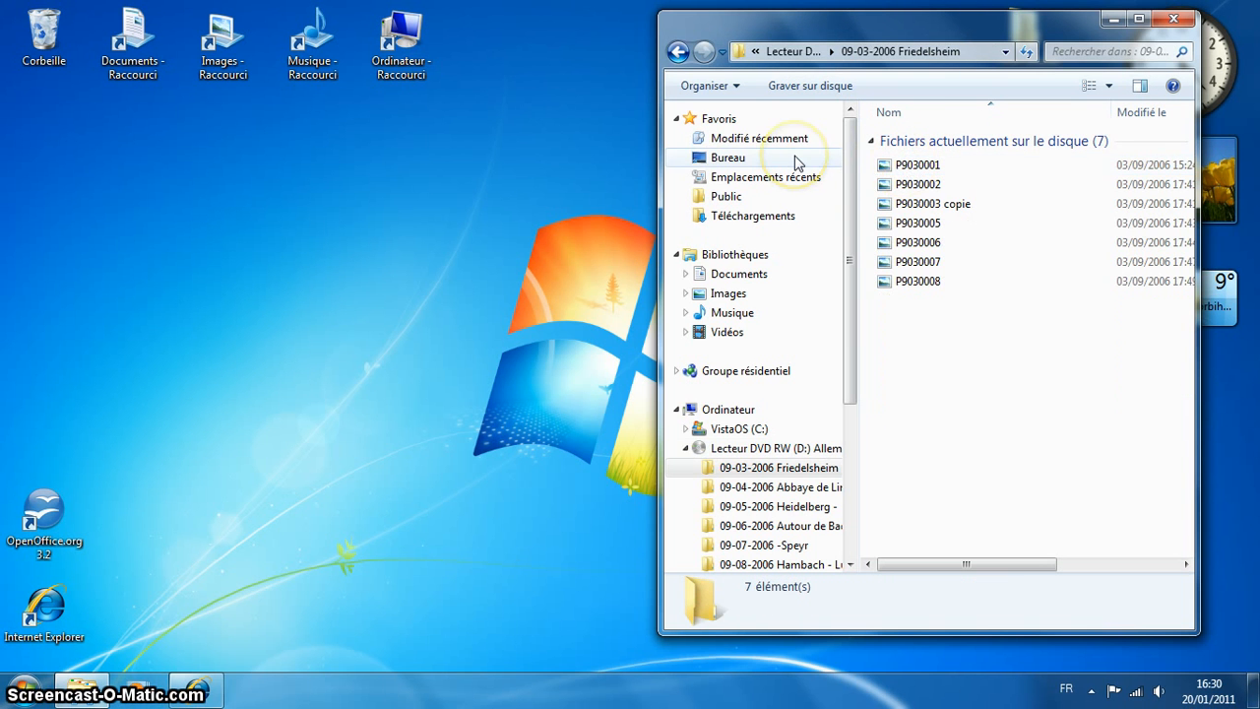
pyautogui.click(1111, 87)
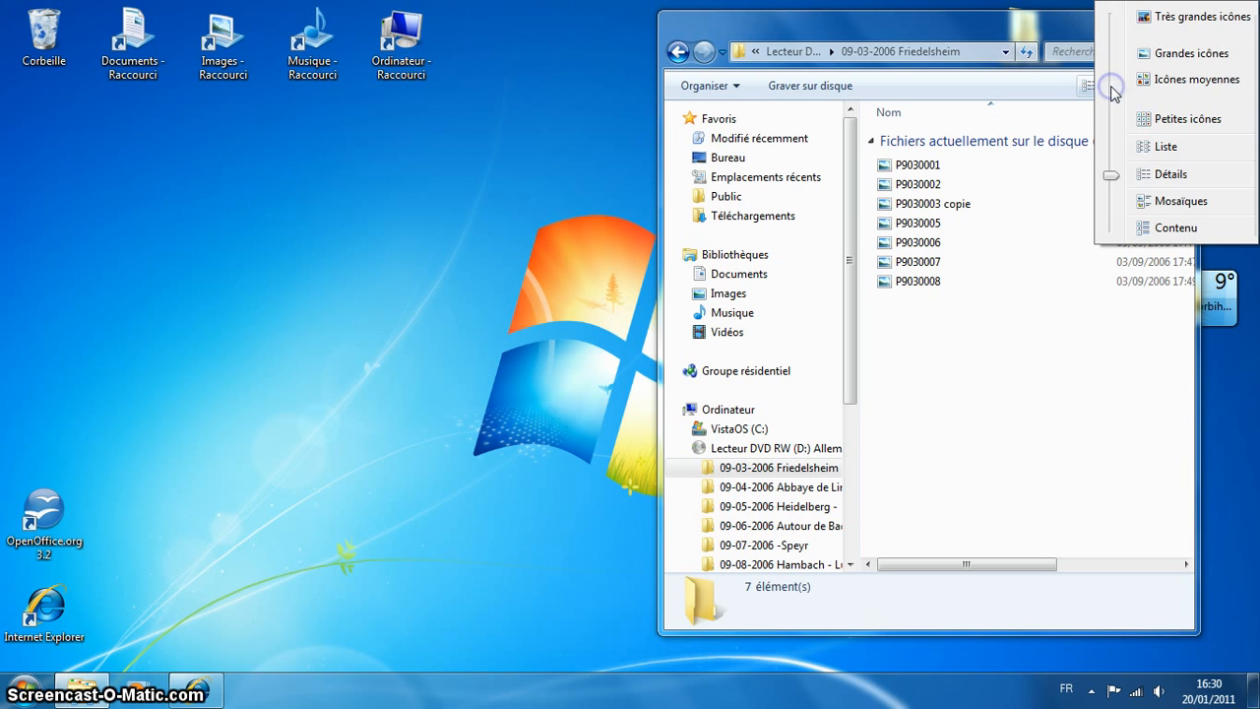
pyautogui.click(1156, 49)
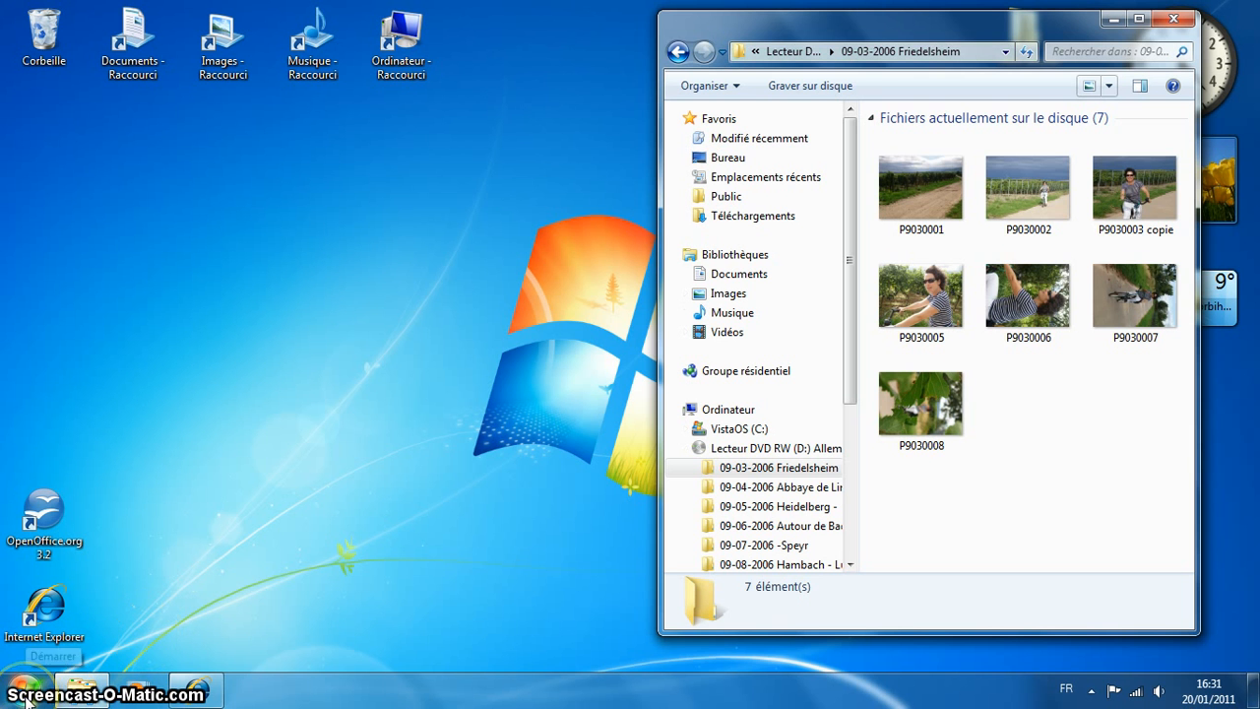
# Step: Open Ordinateur in a second window and place it beside the "09-03-2006 Friedelsheim" window
pyautogui.click(410, 63)
pyautogui.doubleClick(410, 63)
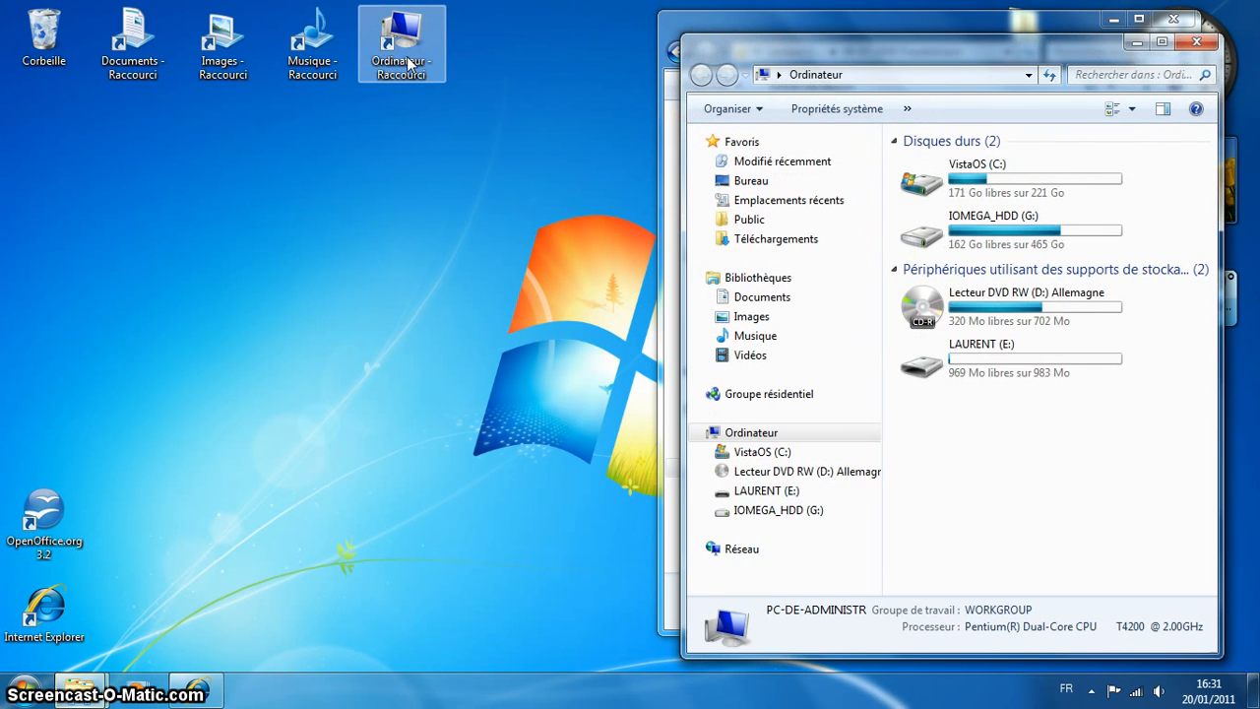
pyautogui.click(630, 43)
pyautogui.moveTo(754, 41); pyautogui.dragTo(129, 46)
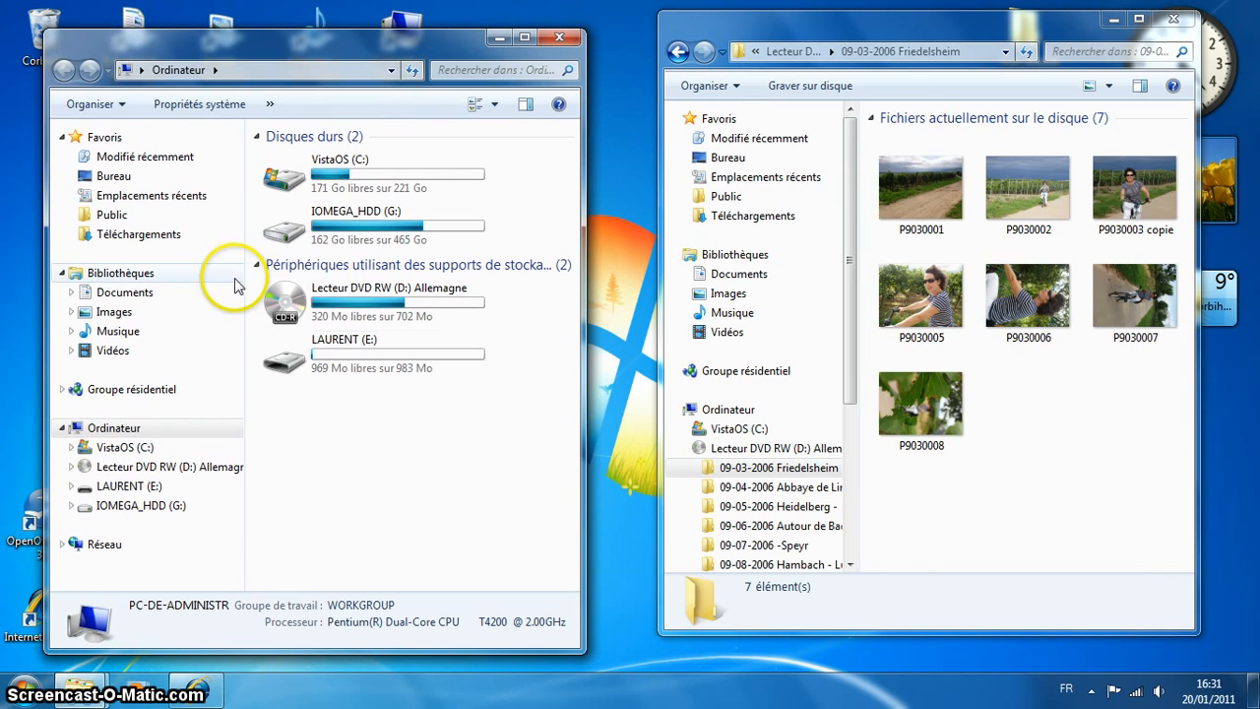
# Step: Open the "mes photos\2011" folder of the USB drive (E:) in the Ordinateur window
pyautogui.click(288, 362)
pyautogui.doubleClick(287, 362)
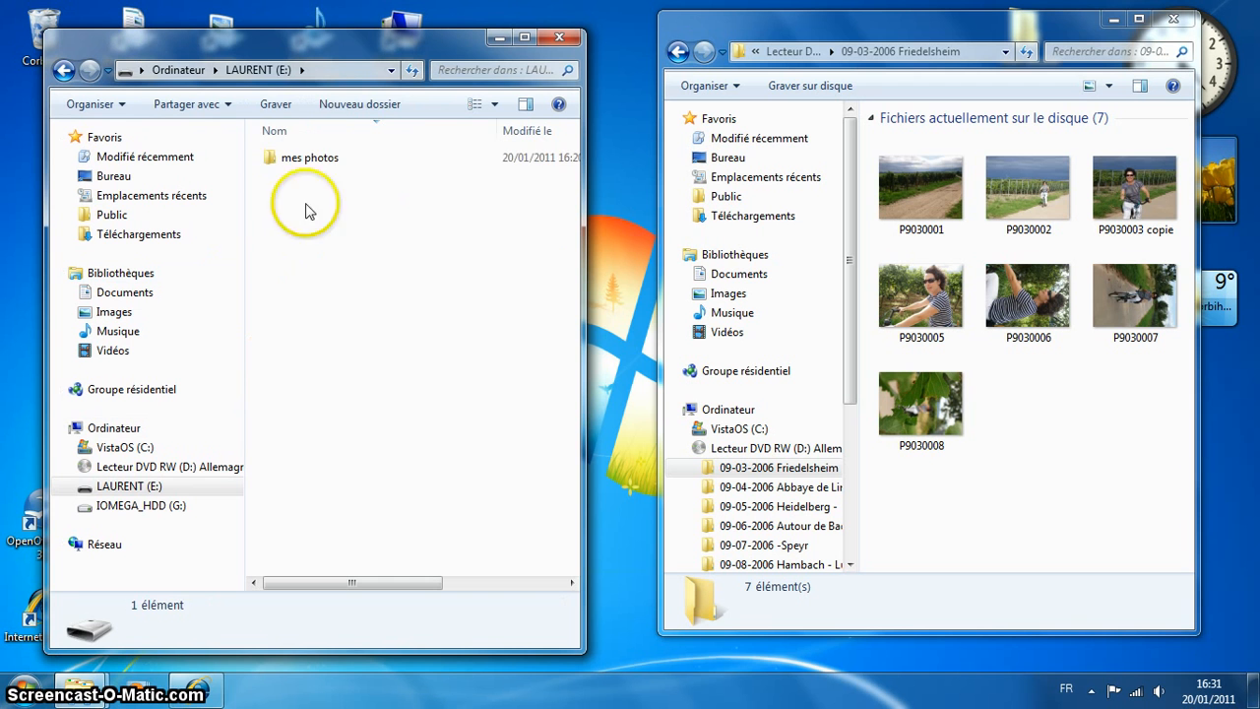
pyautogui.doubleClick(311, 158)
pyautogui.doubleClick(311, 158)
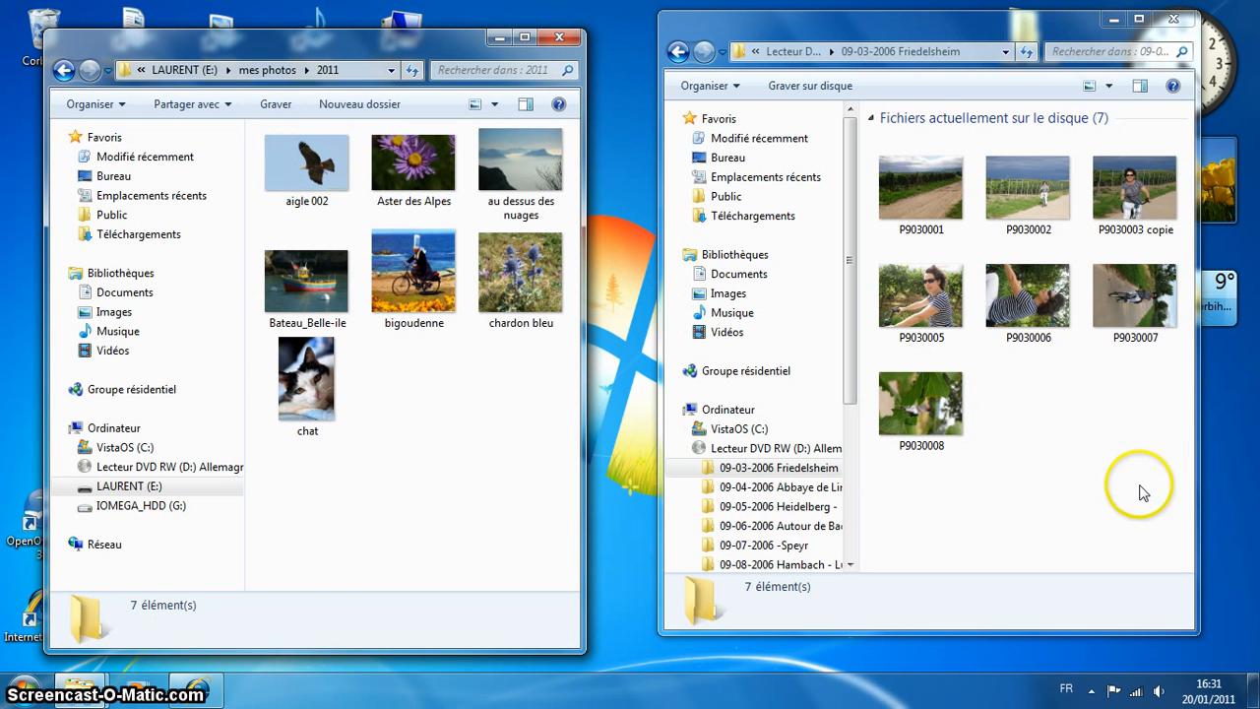
# Step: Copy all photos from the DVD's "09-03-2006 Friedelsheim" folder into the USB drive's "mes photos\2011" folder
pyautogui.moveTo(1165, 485); pyautogui.dragTo(973, 495)
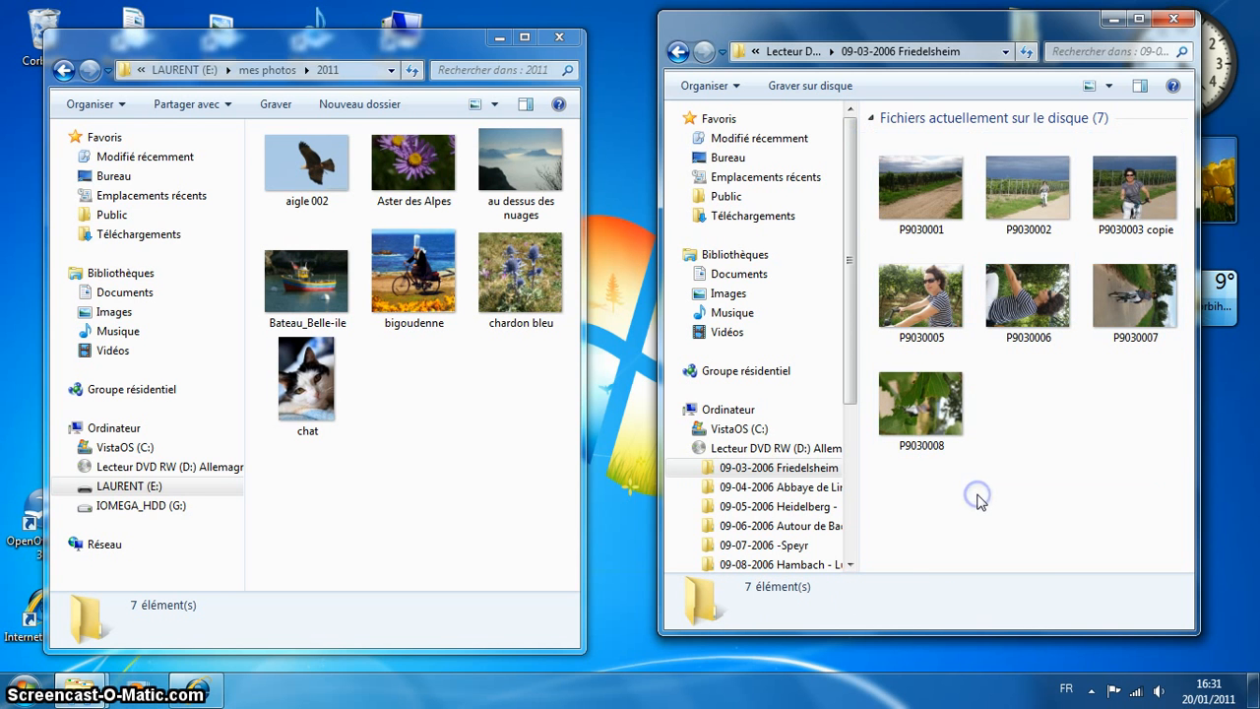
pyautogui.click(915, 186)
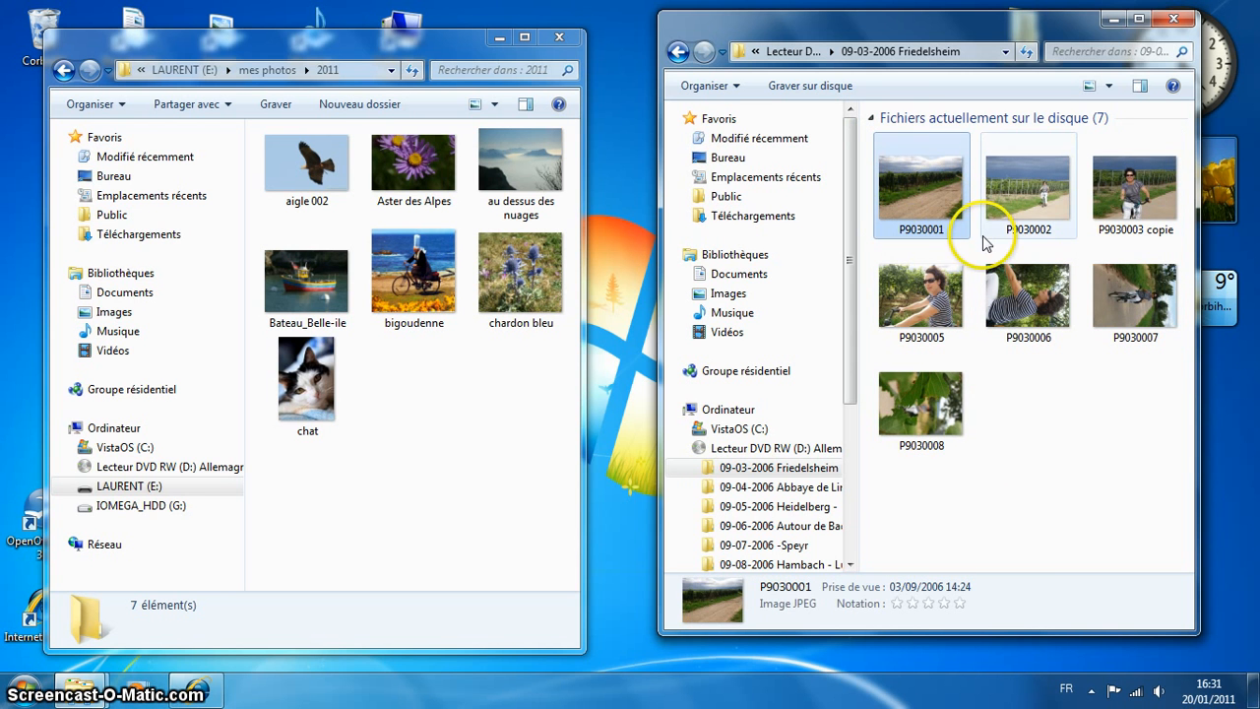
pyautogui.keyDown('shift'); pyautogui.click(925, 404); pyautogui.keyUp('shift')
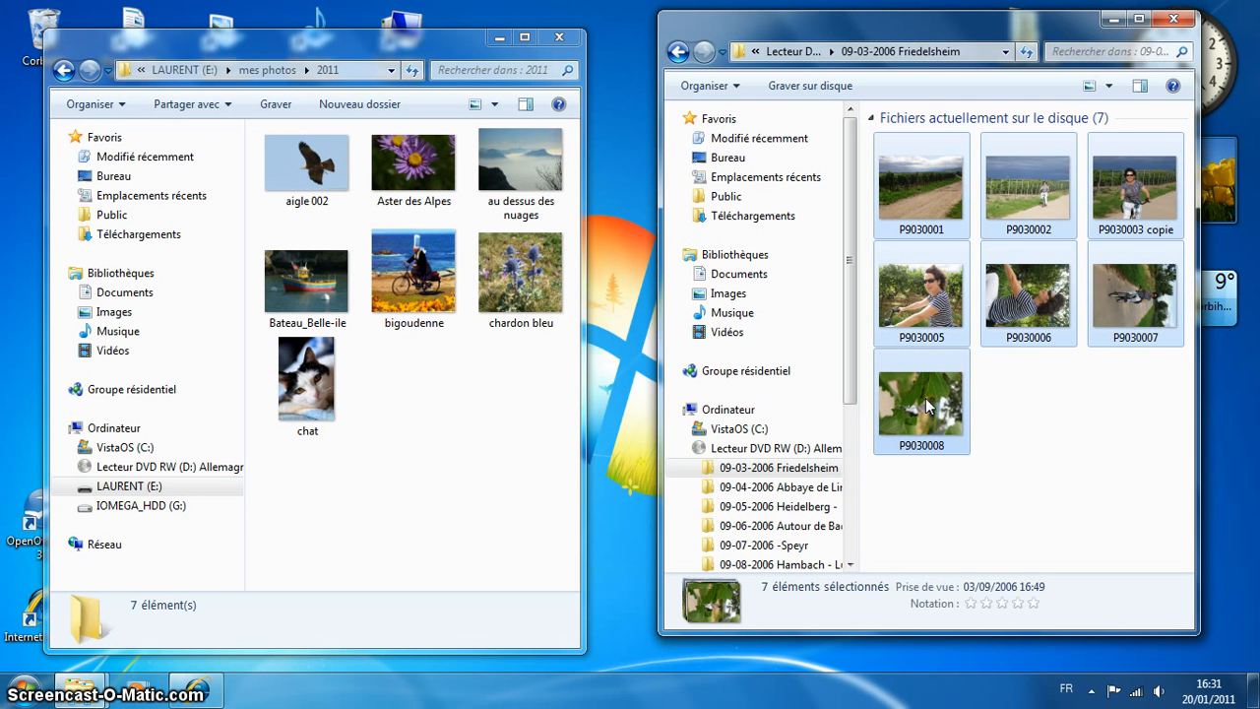
pyautogui.click(1128, 514)
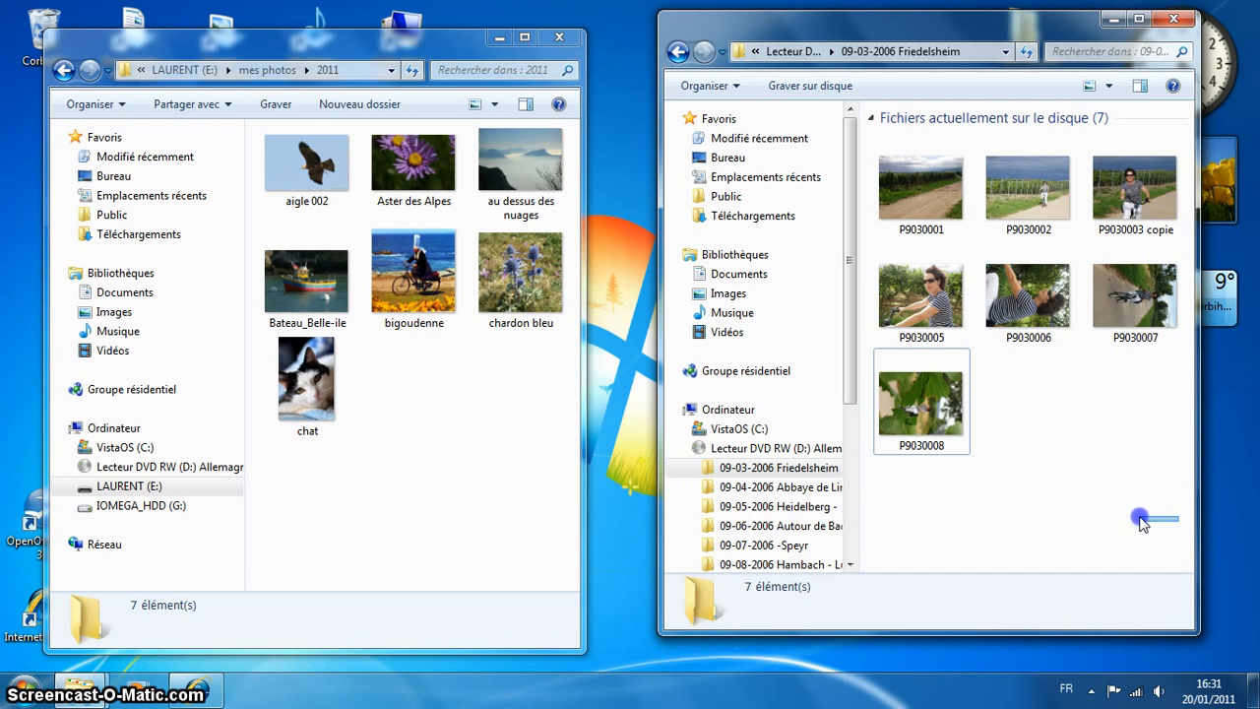
pyautogui.moveTo(1137, 521); pyautogui.dragTo(849, 130)
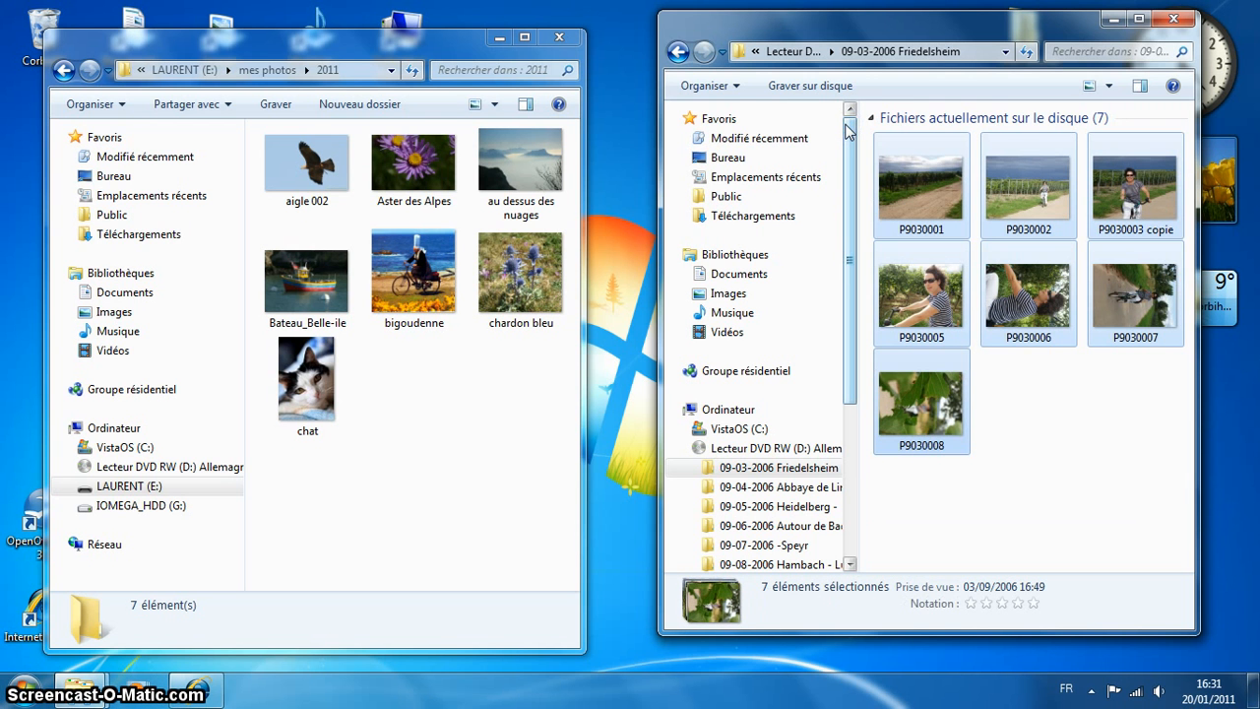
pyautogui.rightClick(936, 187)
pyautogui.moveTo(898, 213); pyautogui.dragTo(416, 446)
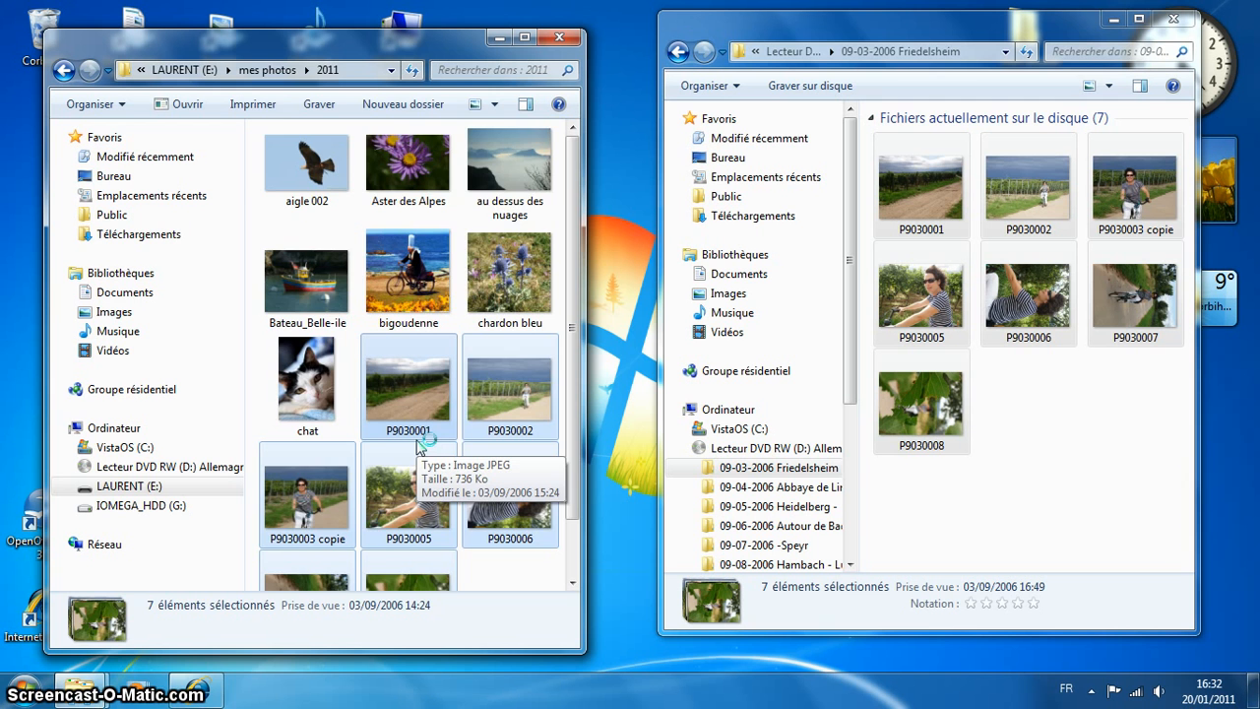
# Step: Copy photos P9030001 through P9030008 from the DVD into the empty photos folder of the Images library and check its contents
pyautogui.click(527, 105)
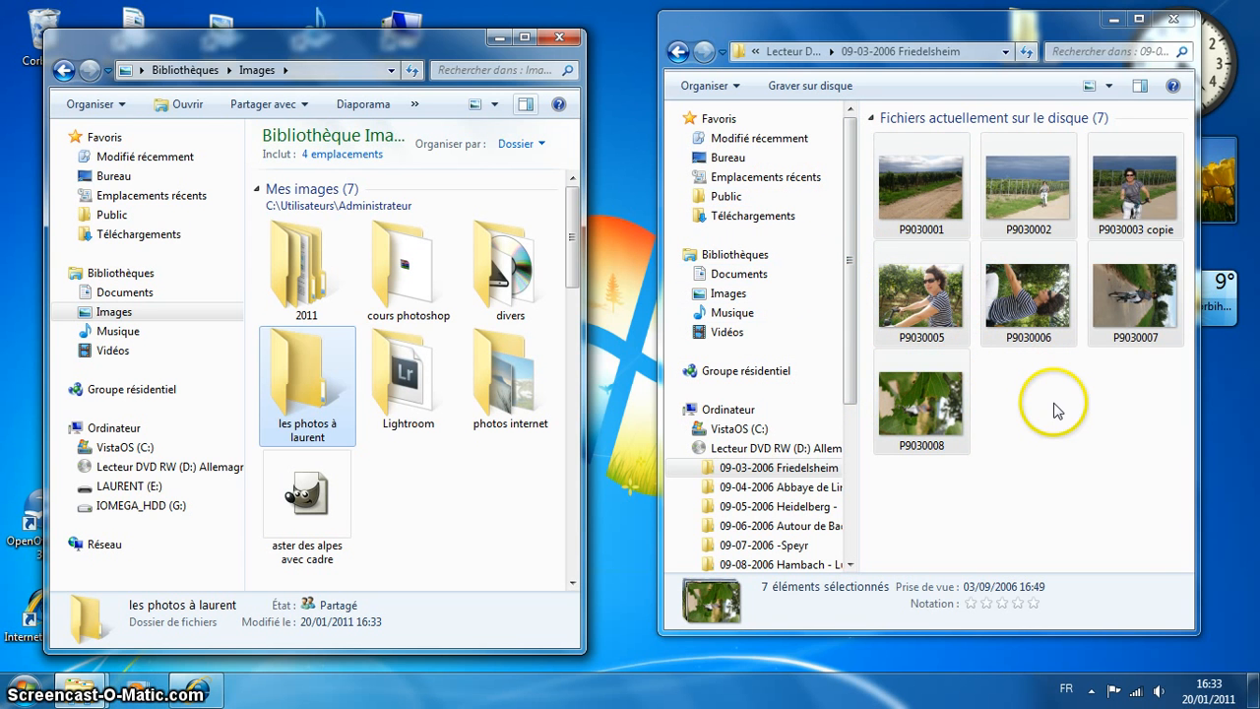
pyautogui.click(925, 215)
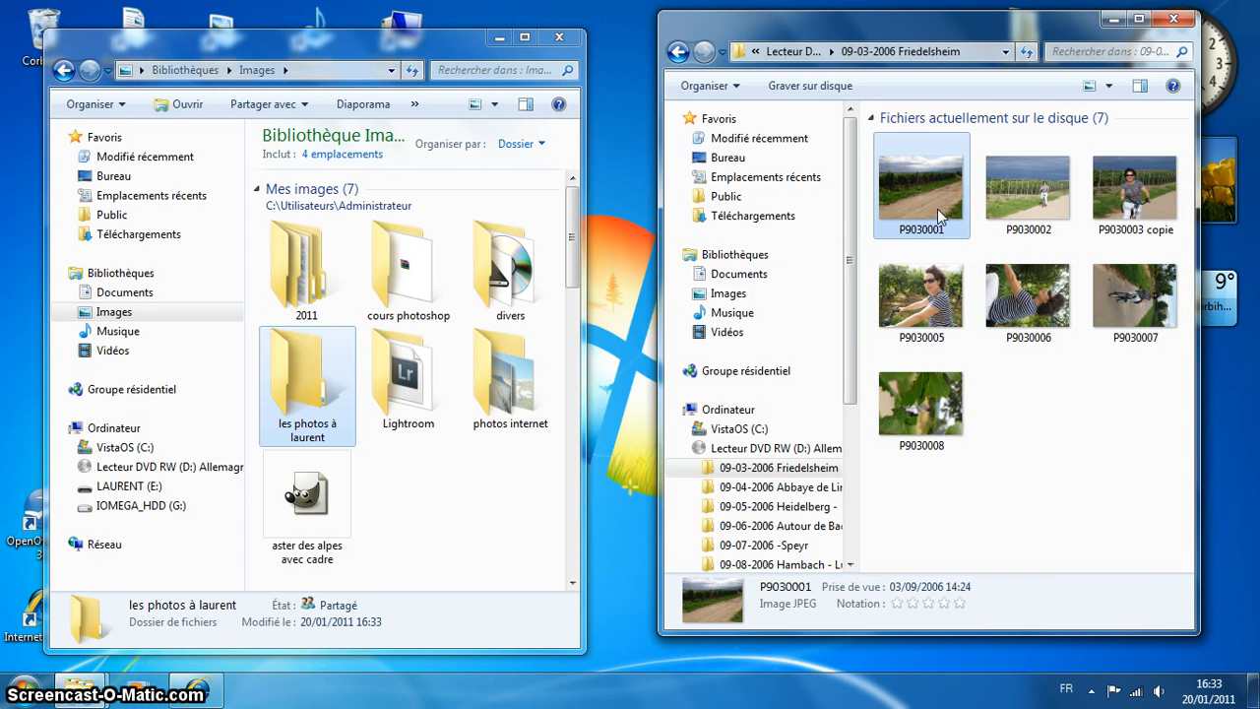
pyautogui.keyDown('shift'); pyautogui.click(945, 404); pyautogui.keyUp('shift')
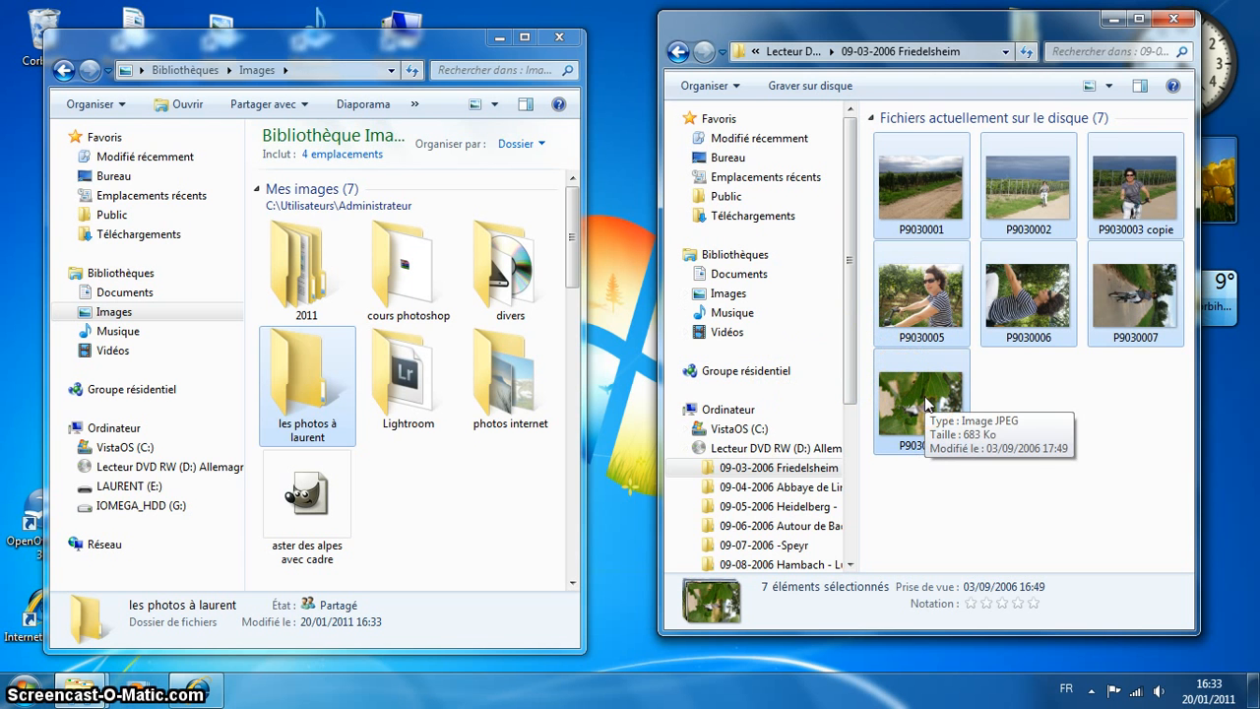
pyautogui.moveTo(925, 403); pyautogui.dragTo(311, 411)
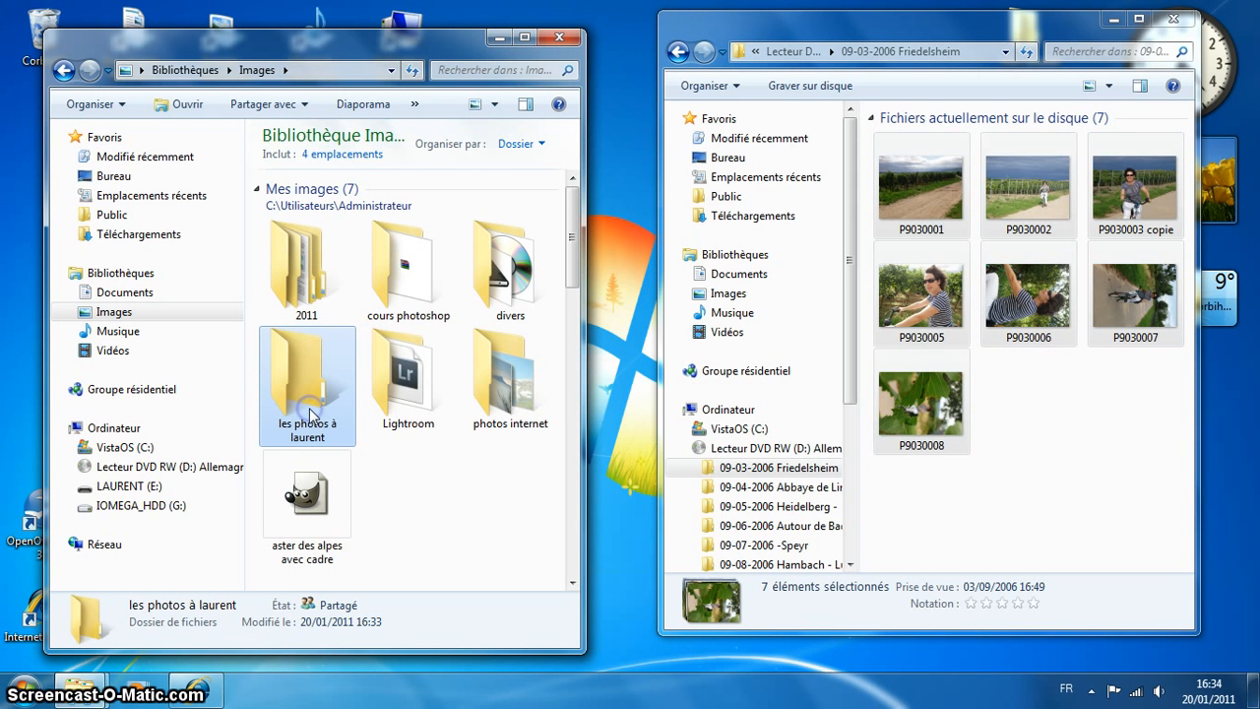
pyautogui.doubleClick(310, 412)
pyautogui.click(62, 71)
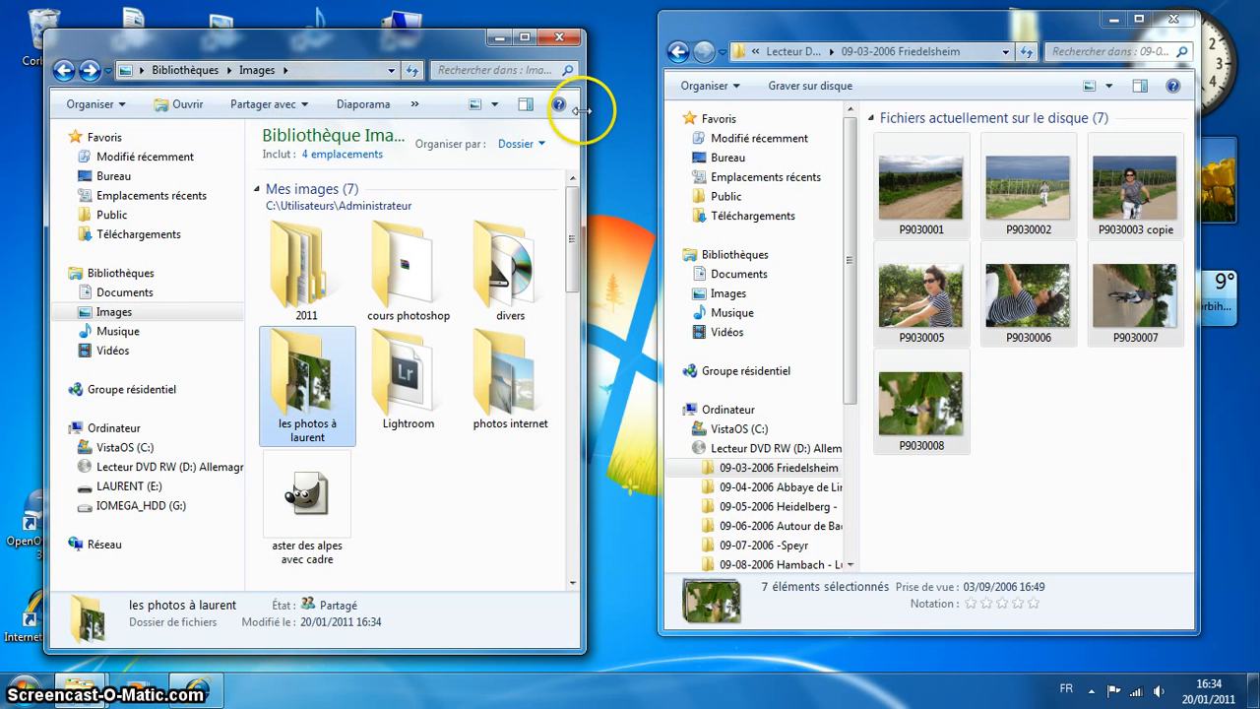
# Step: Copy the DVD folders "09-03-2006 Friedelsheim" and "09-04-2006 Abbaye de Limbourg - Diedlsheim" into the empty Images library folder
pyautogui.click(622, 59)
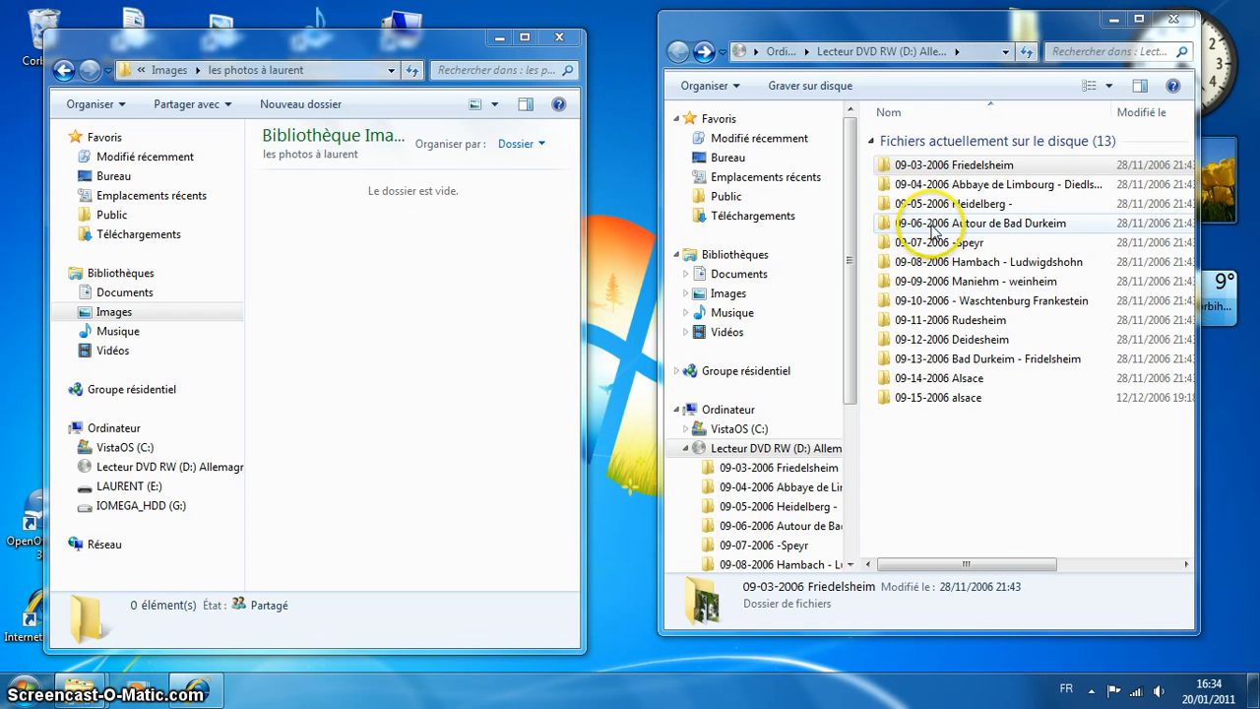
pyautogui.click(960, 167)
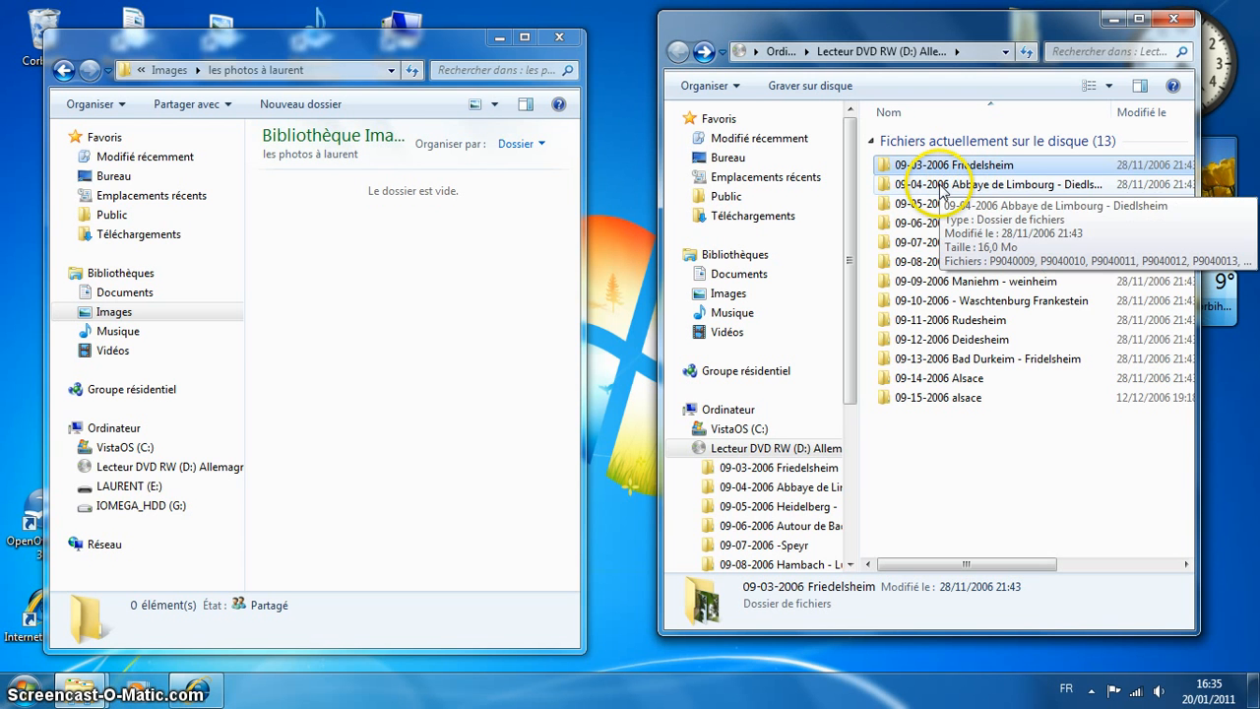
pyautogui.keyDown('shift'); pyautogui.click(942, 187); pyautogui.keyUp('shift')
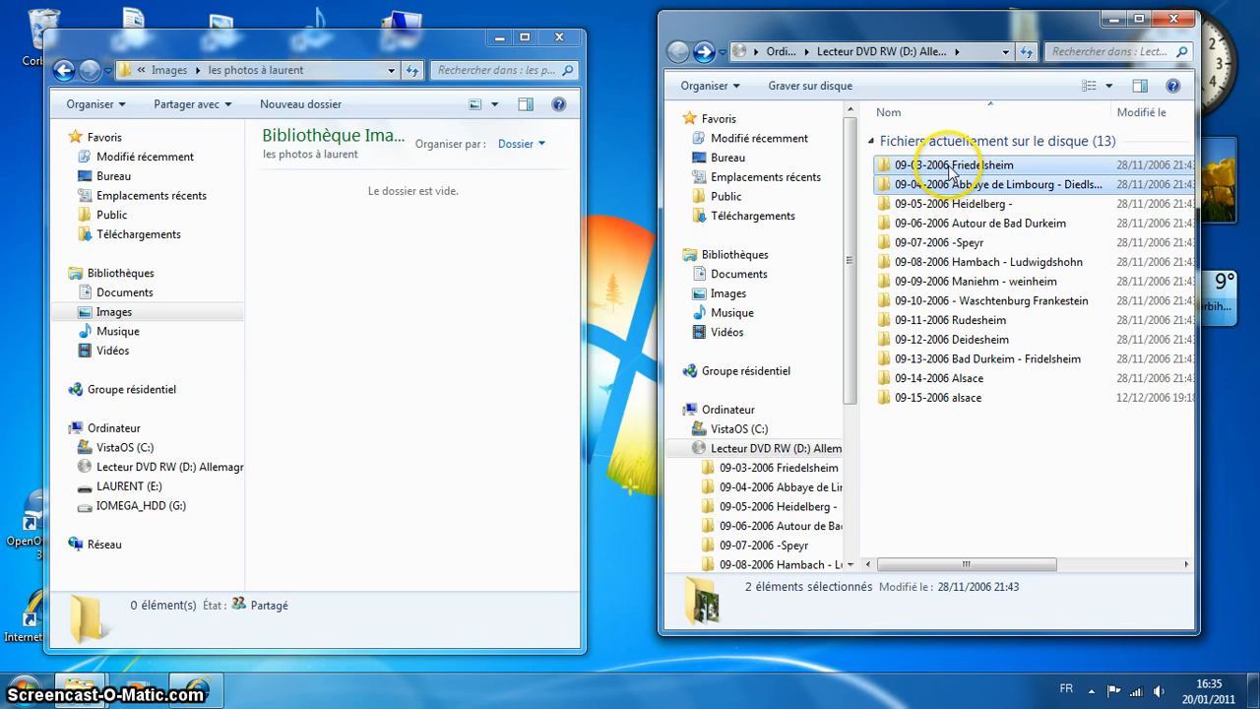
pyautogui.moveTo(951, 173); pyautogui.dragTo(314, 307)
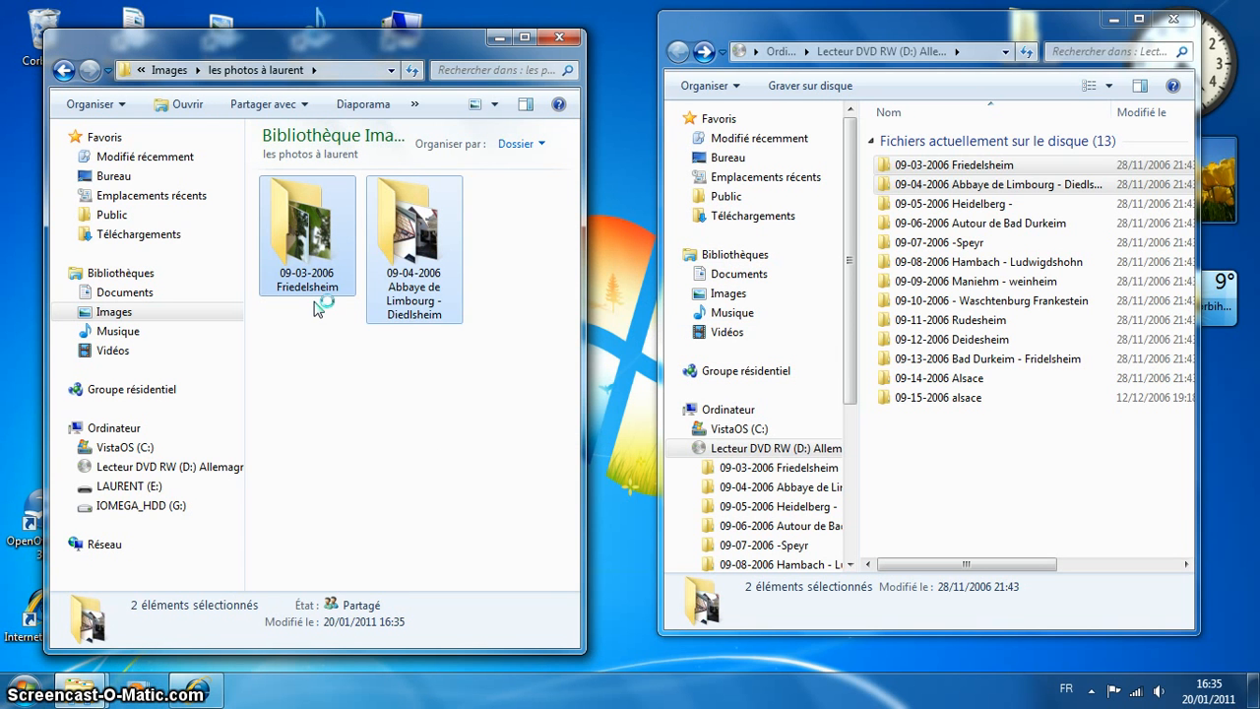
pyautogui.click(370, 345)
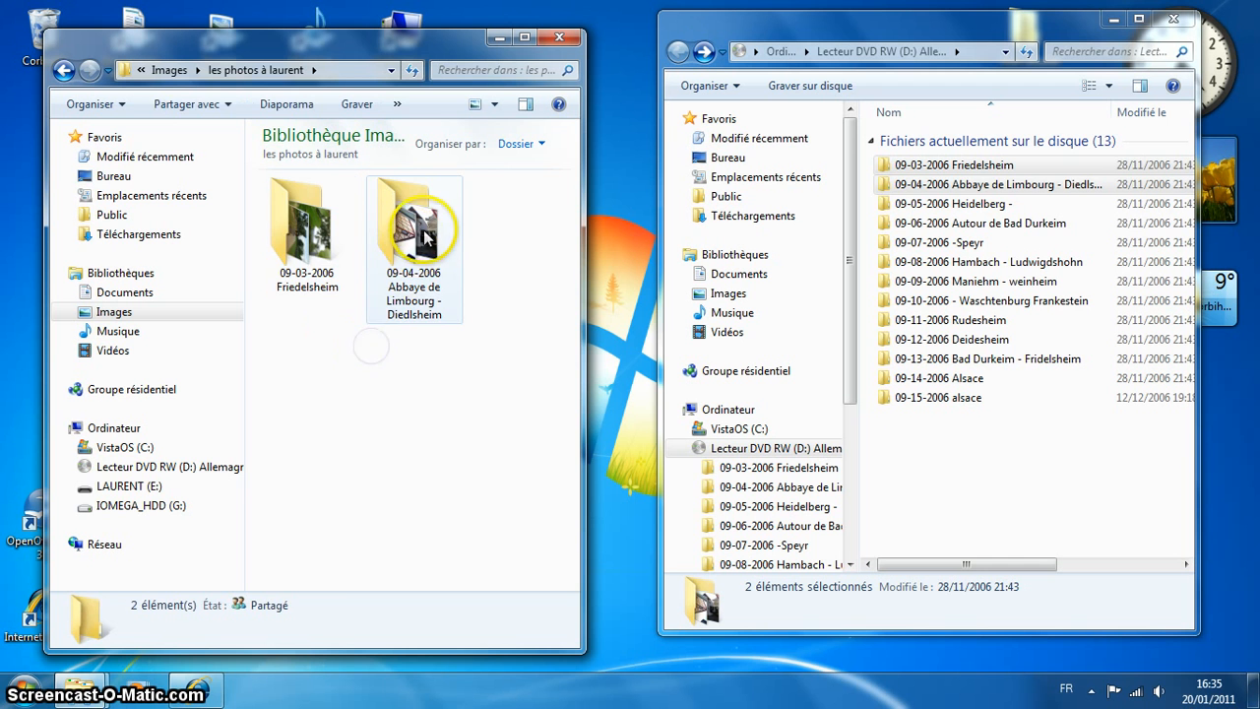
# Step: Open the copied and original "09-04-2006 Abbaye de Limbourg" folders, display the DVD one as large icons, and compare their photos
pyautogui.doubleClick(425, 234)
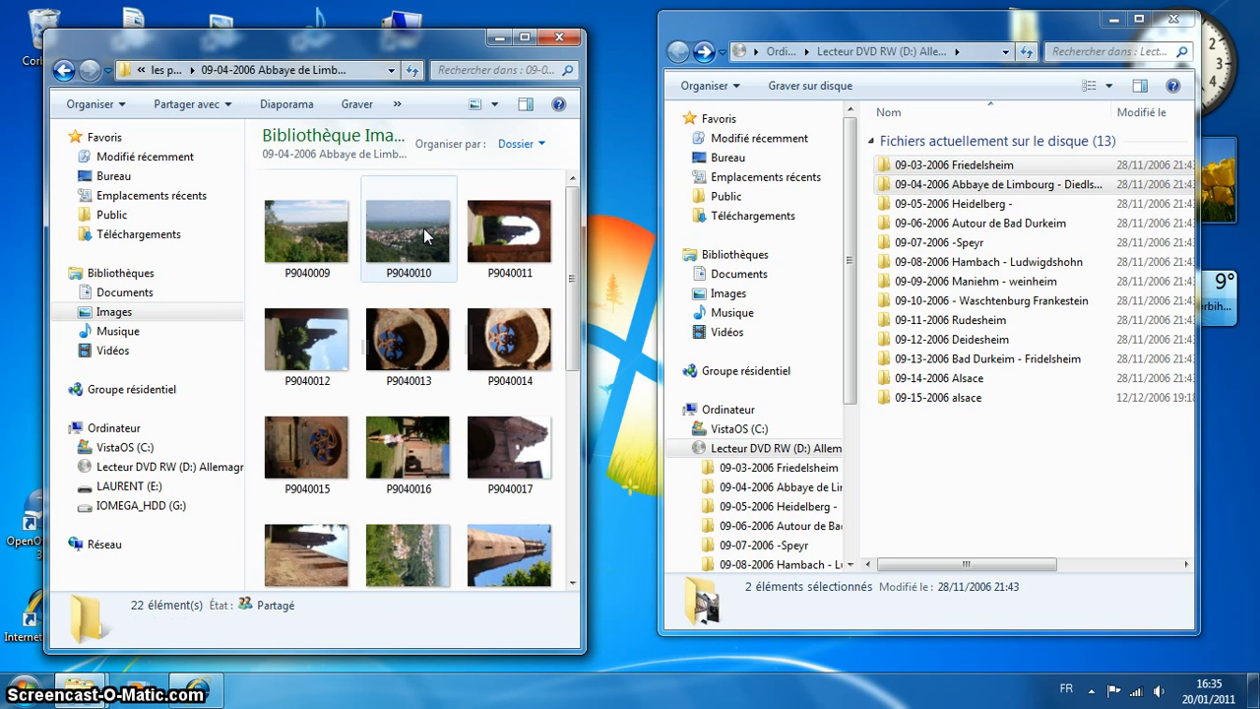
pyautogui.moveTo(572, 256); pyautogui.dragTo(575, 318)
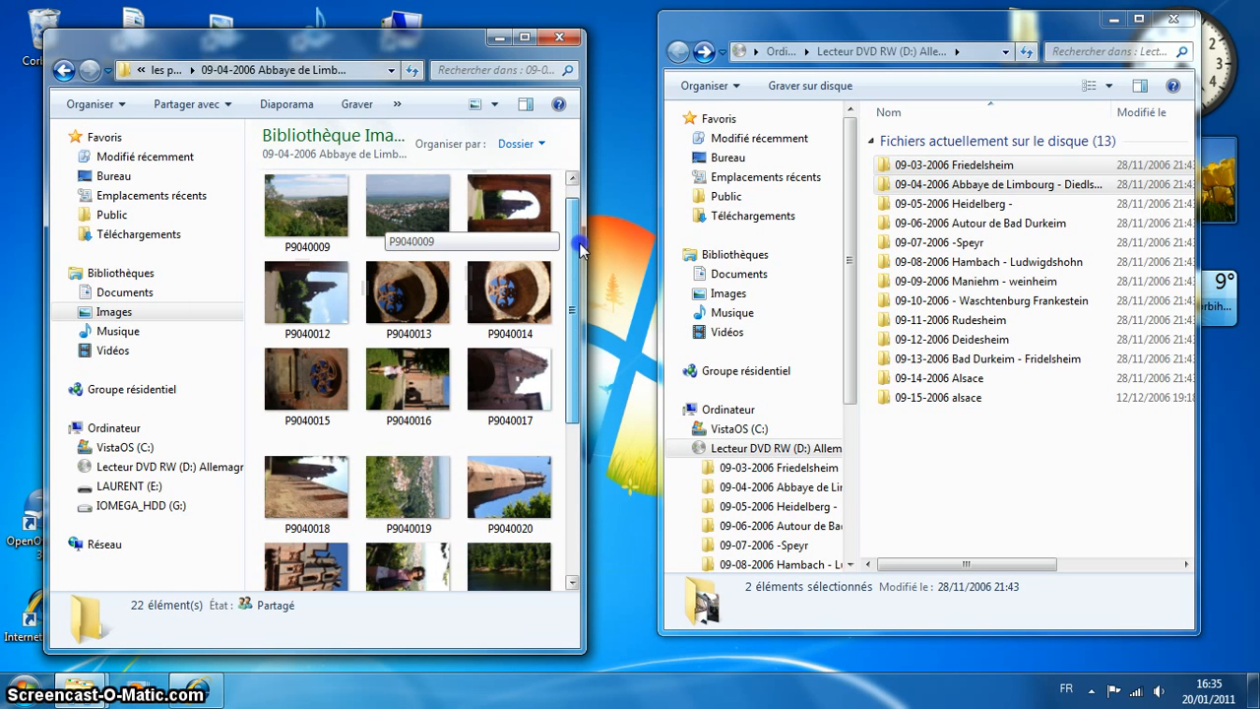
pyautogui.doubleClick(947, 194)
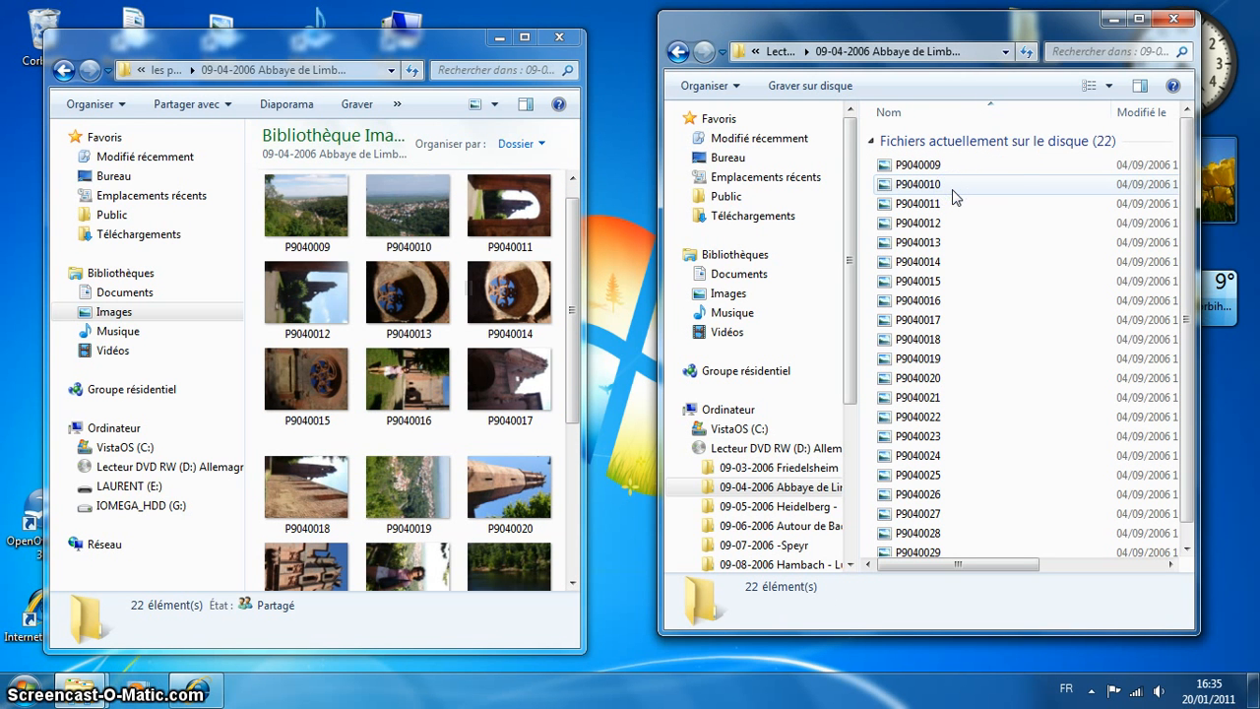
pyautogui.click(1108, 85)
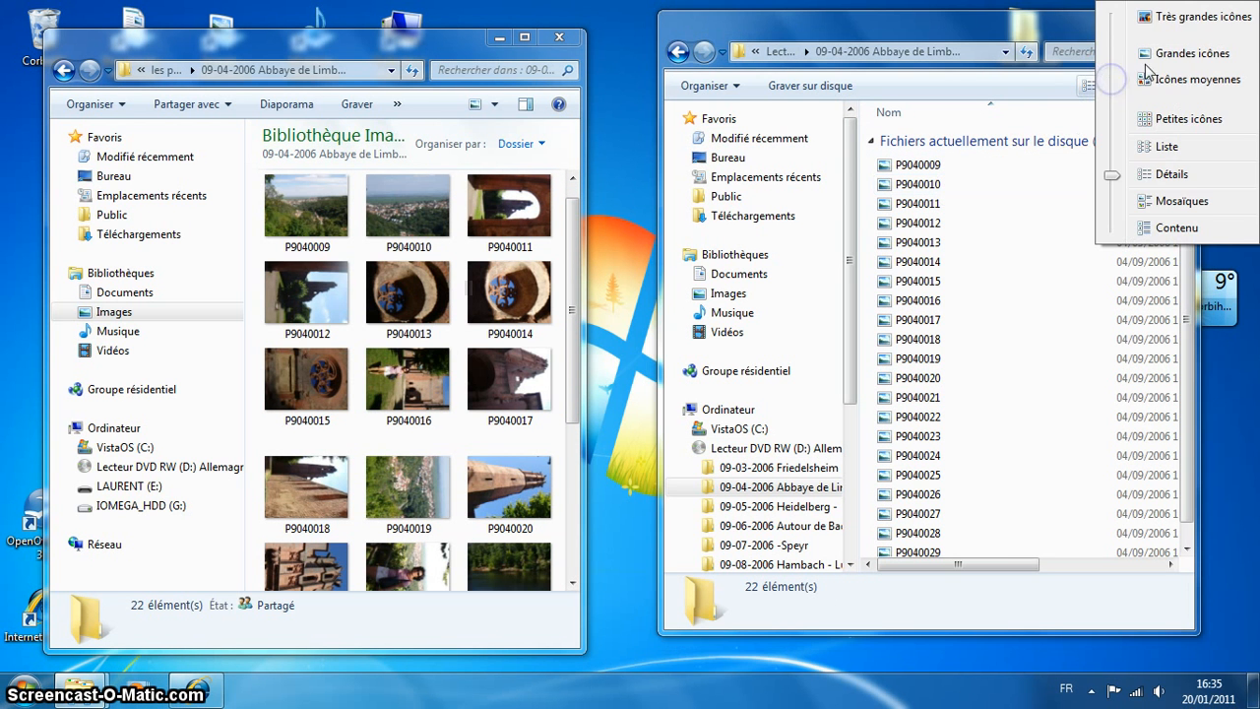
pyautogui.click(1150, 53)
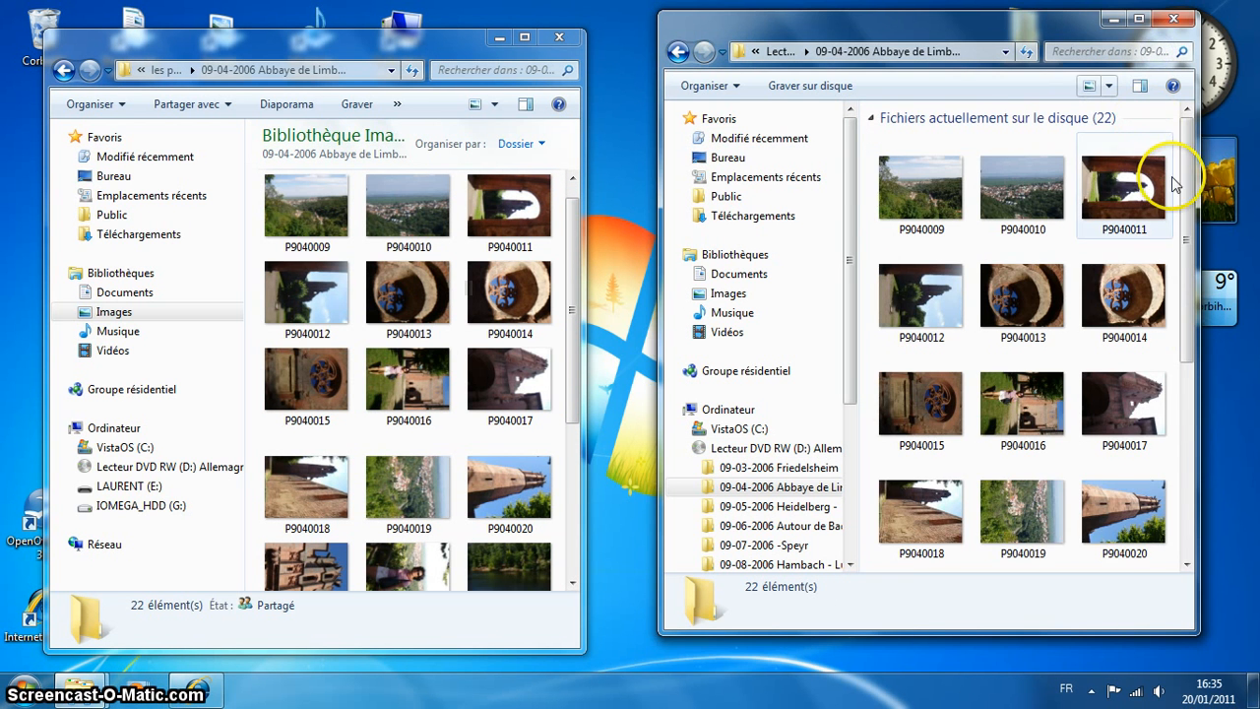
pyautogui.moveTo(1185, 172); pyautogui.dragTo(1181, 317)
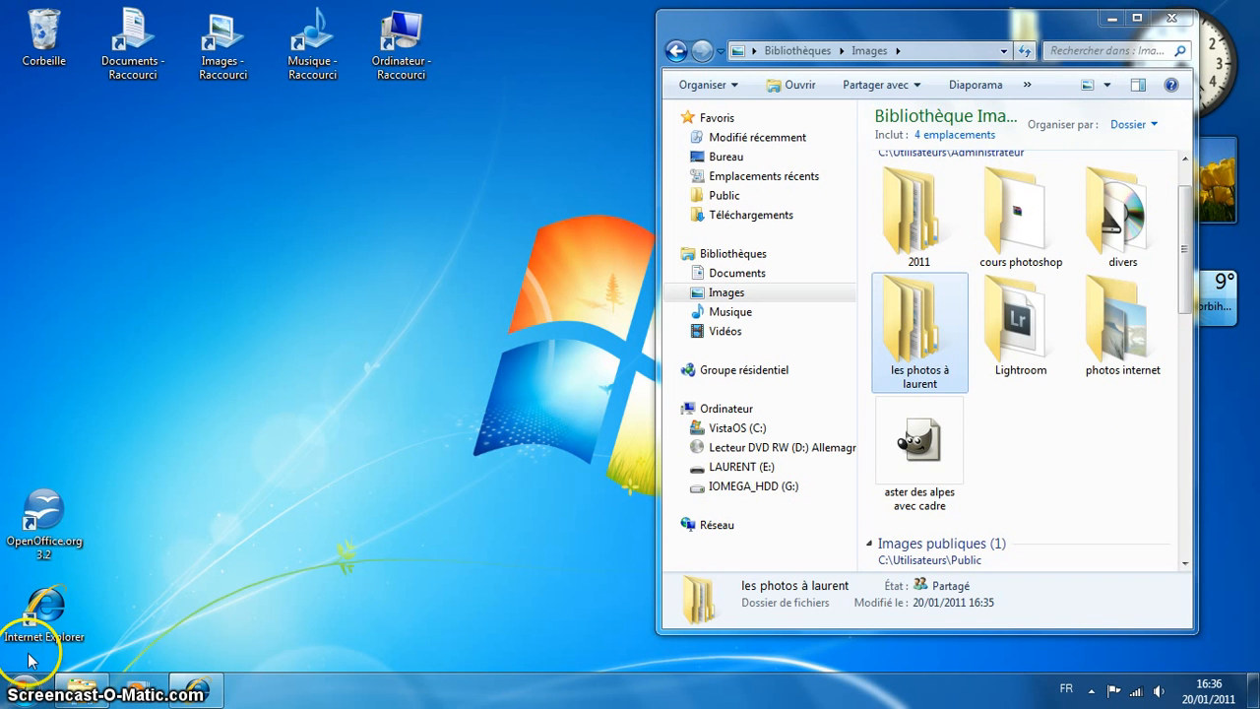
# Step: Open Ordinateur in a second window and place it beside the Images library window
pyautogui.click(20, 699)
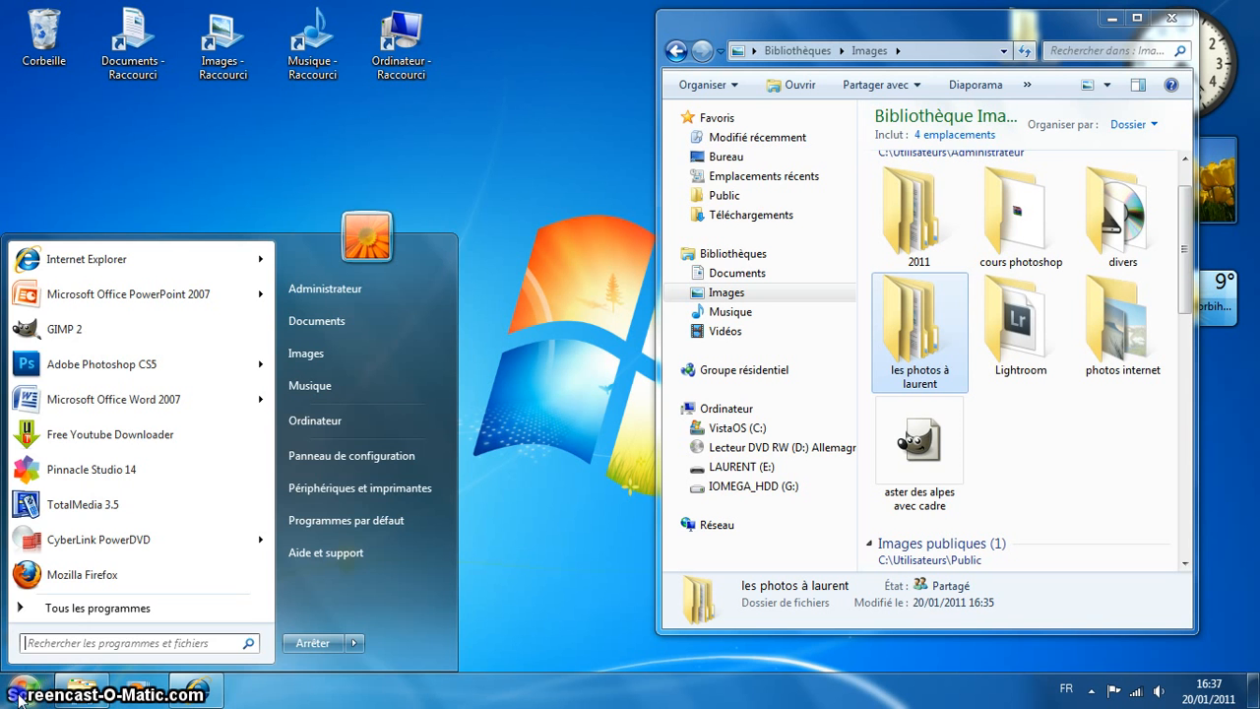
pyautogui.click(315, 421)
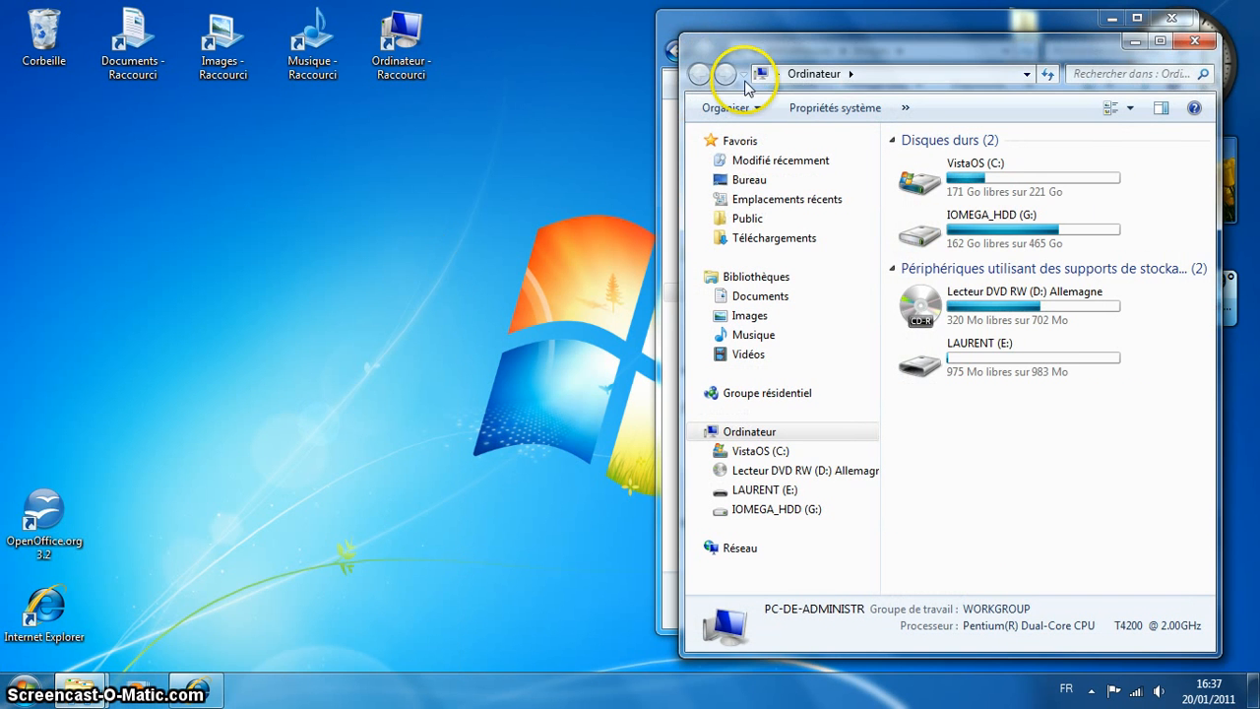
pyautogui.moveTo(821, 53); pyautogui.dragTo(190, 46)
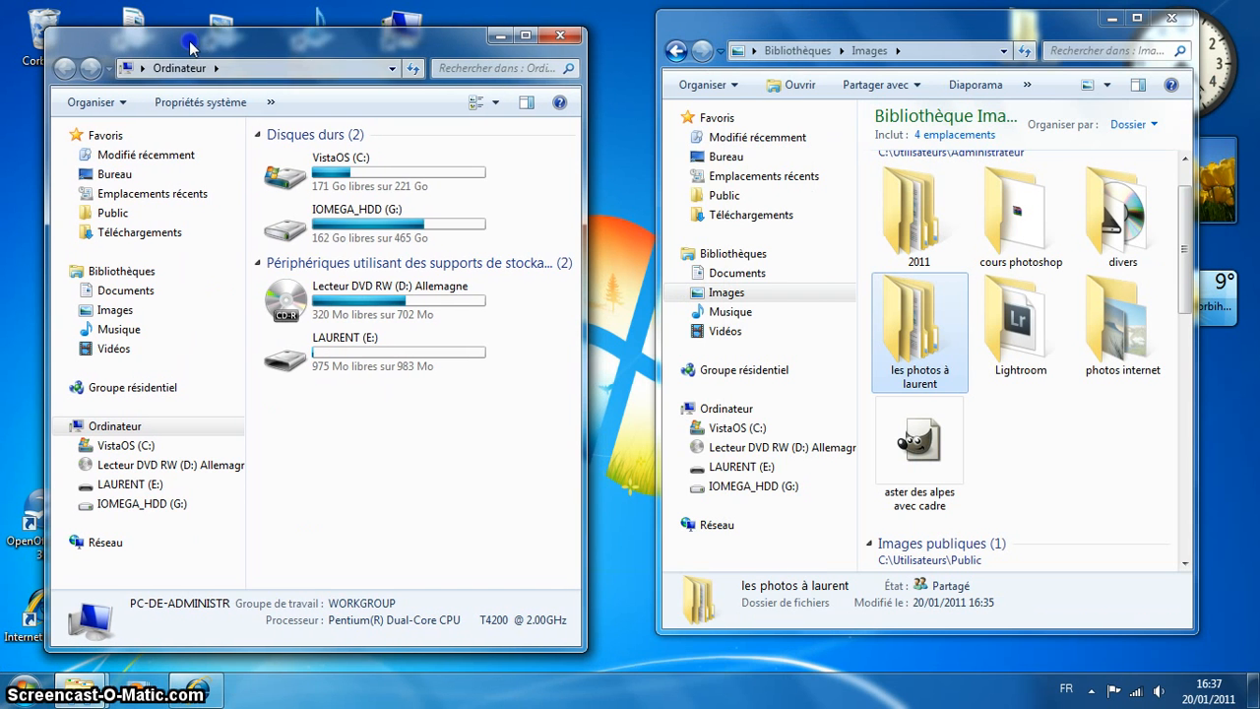
# Step: On the external drive IOMEGA_HDD (G:), open "Photos et vidéos", its owner's personal folder and the "2010" folder inside it
pyautogui.doubleClick(291, 225)
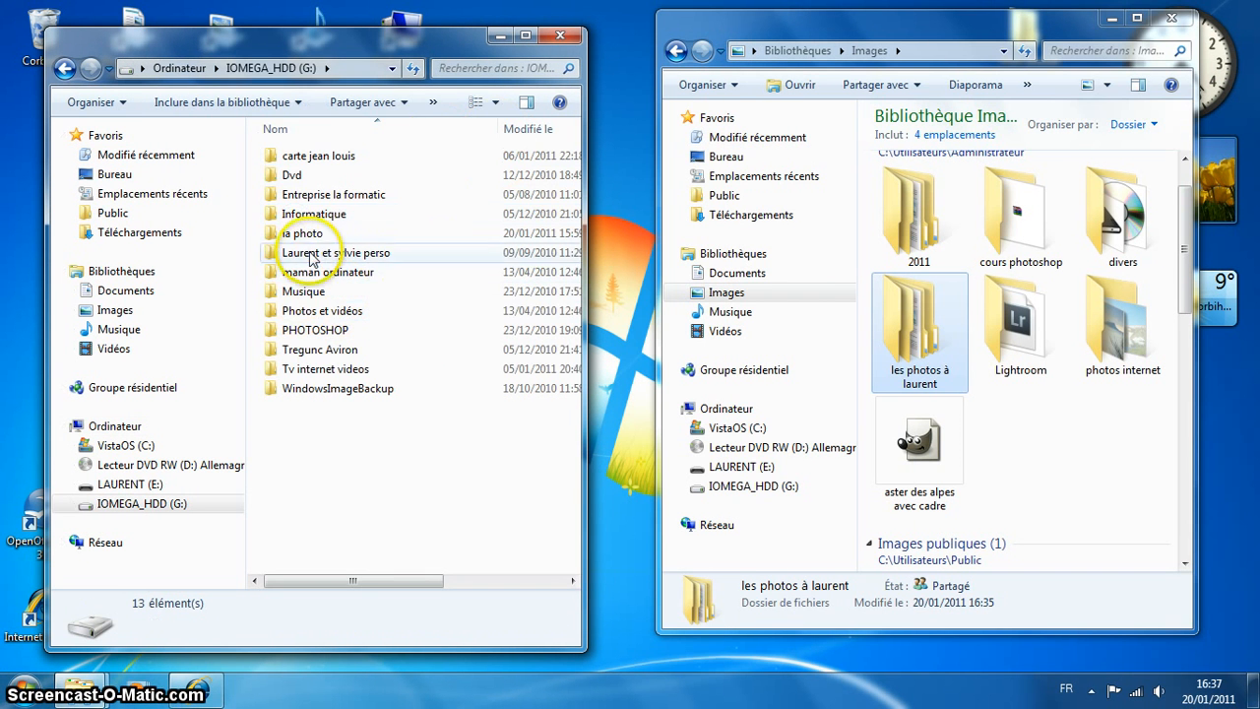
pyautogui.click(317, 311)
pyautogui.doubleClick(317, 311)
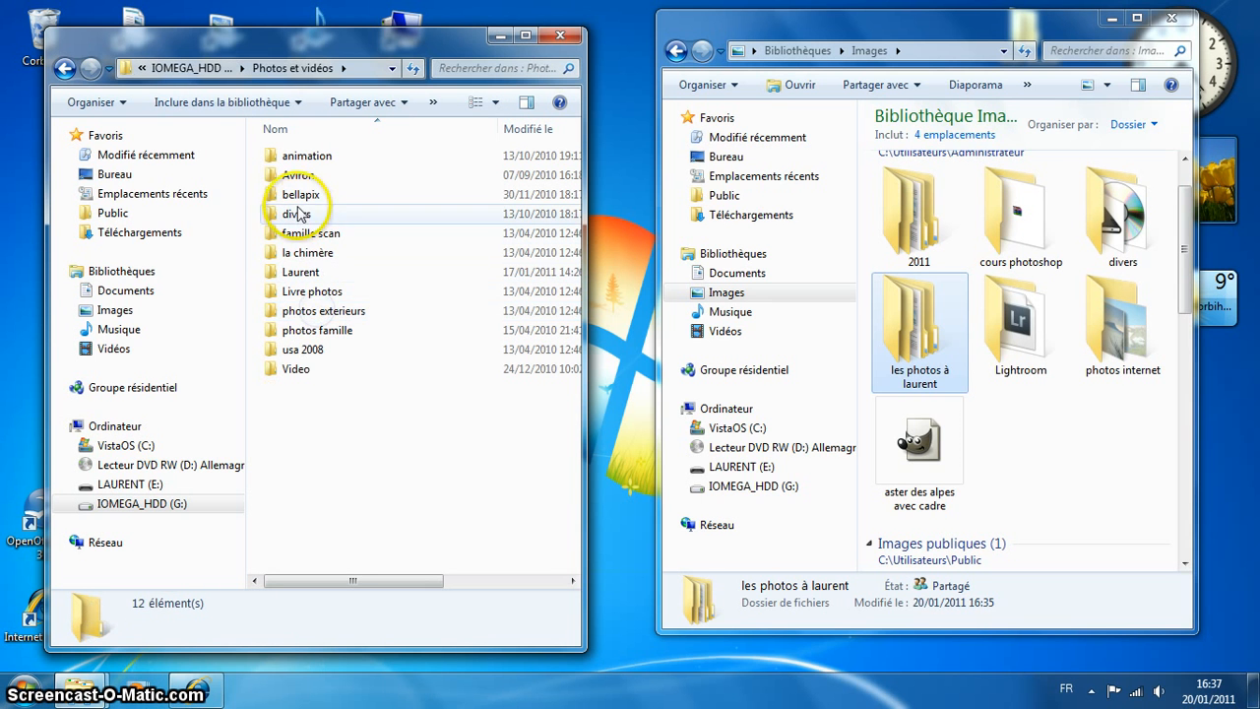
pyautogui.click(301, 273)
pyautogui.doubleClick(301, 272)
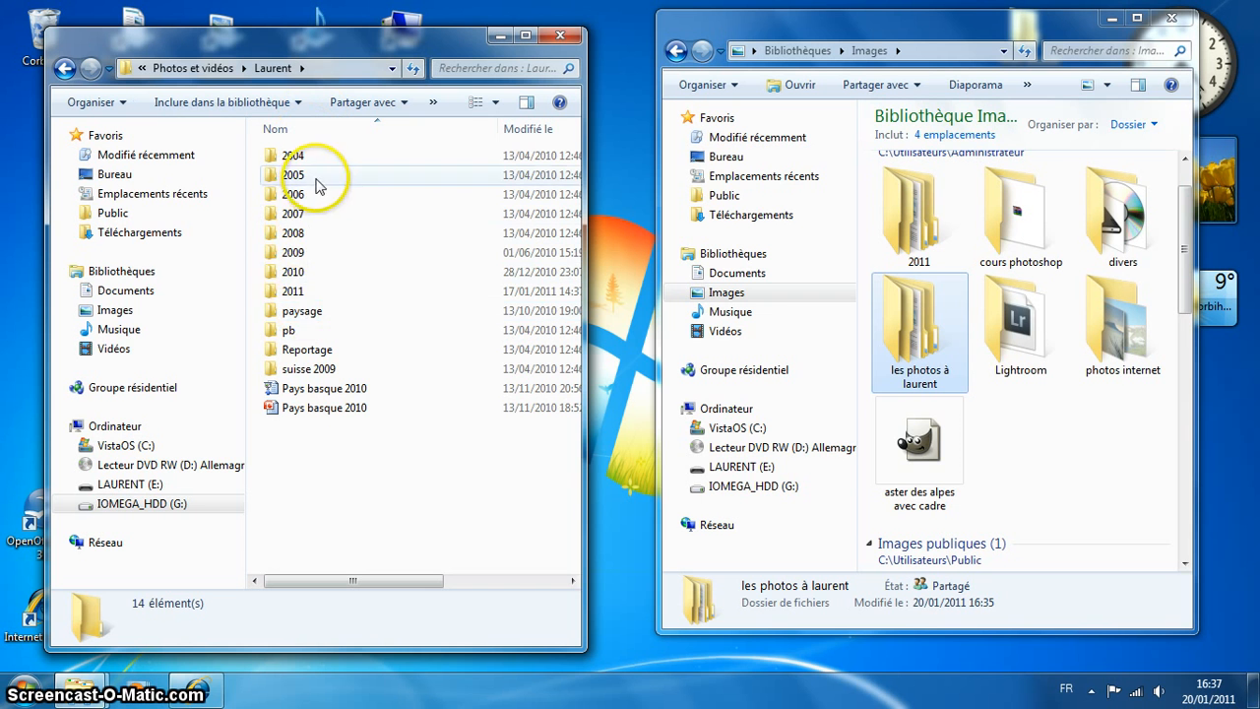
pyautogui.doubleClick(301, 272)
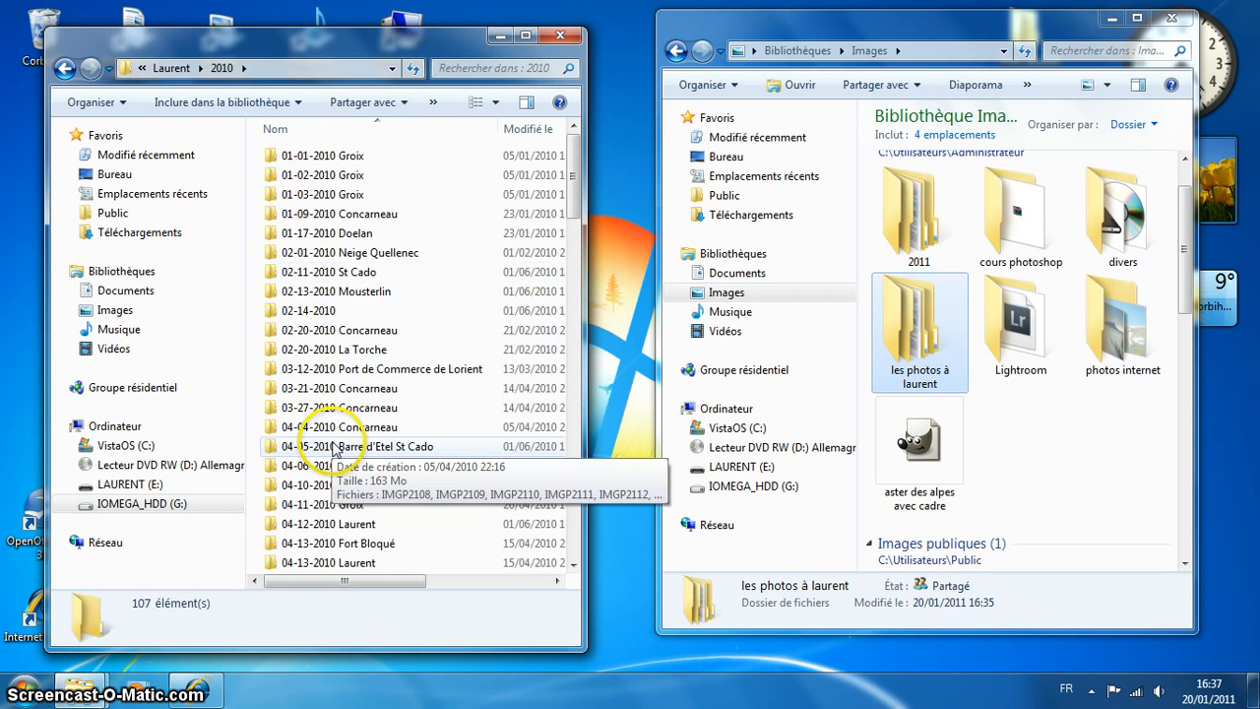
# Step: View the photos in the "04-04-2010 Concarneau" folder and return to the "2010" folder
pyautogui.moveTo(346, 436)
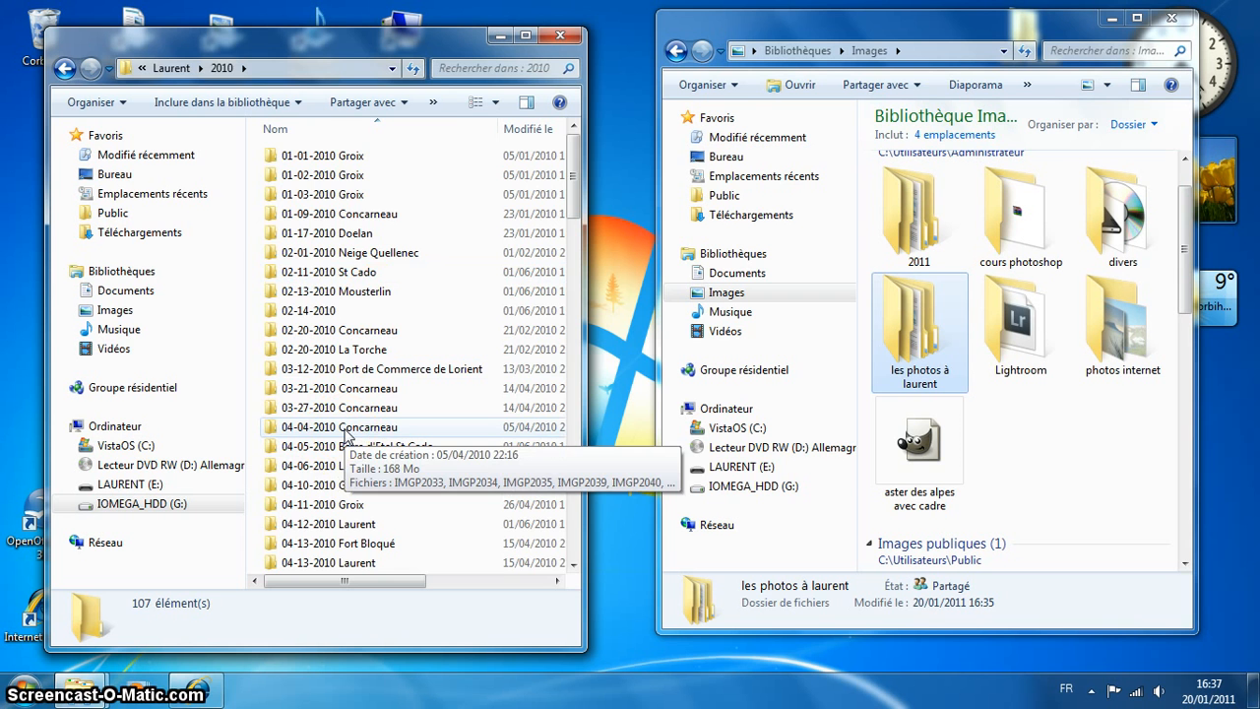
pyautogui.doubleClick(344, 429)
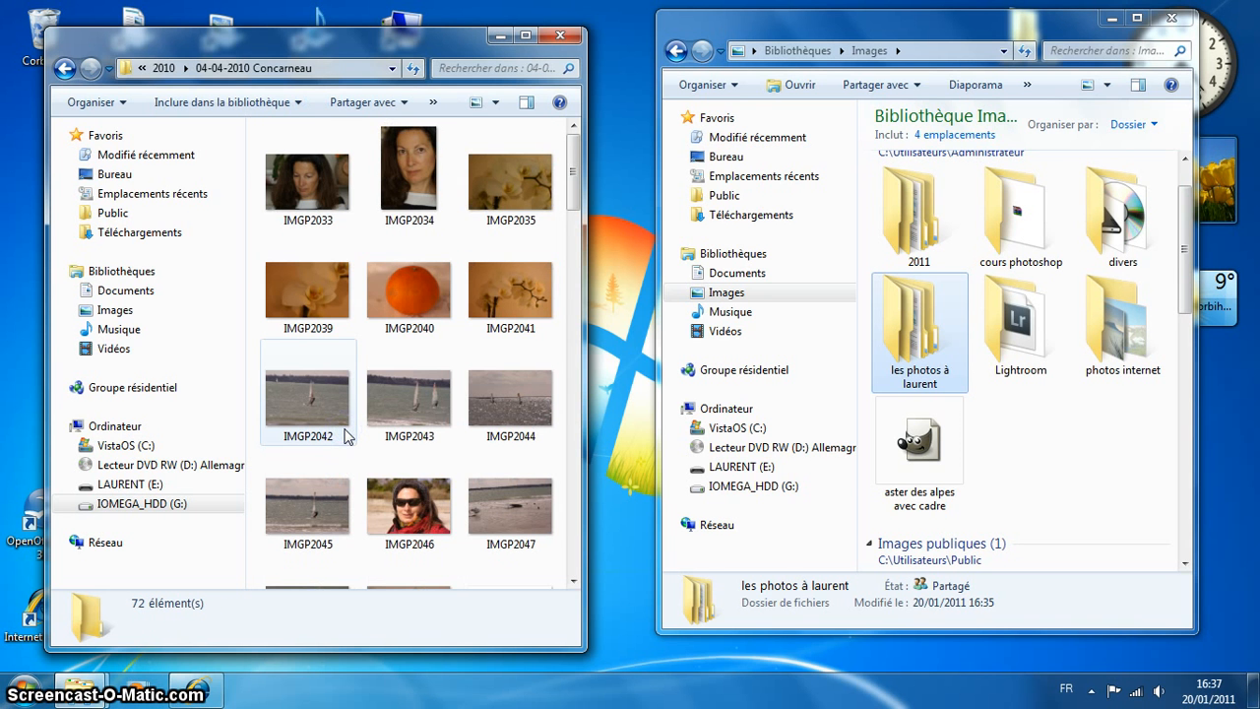
pyautogui.click(64, 68)
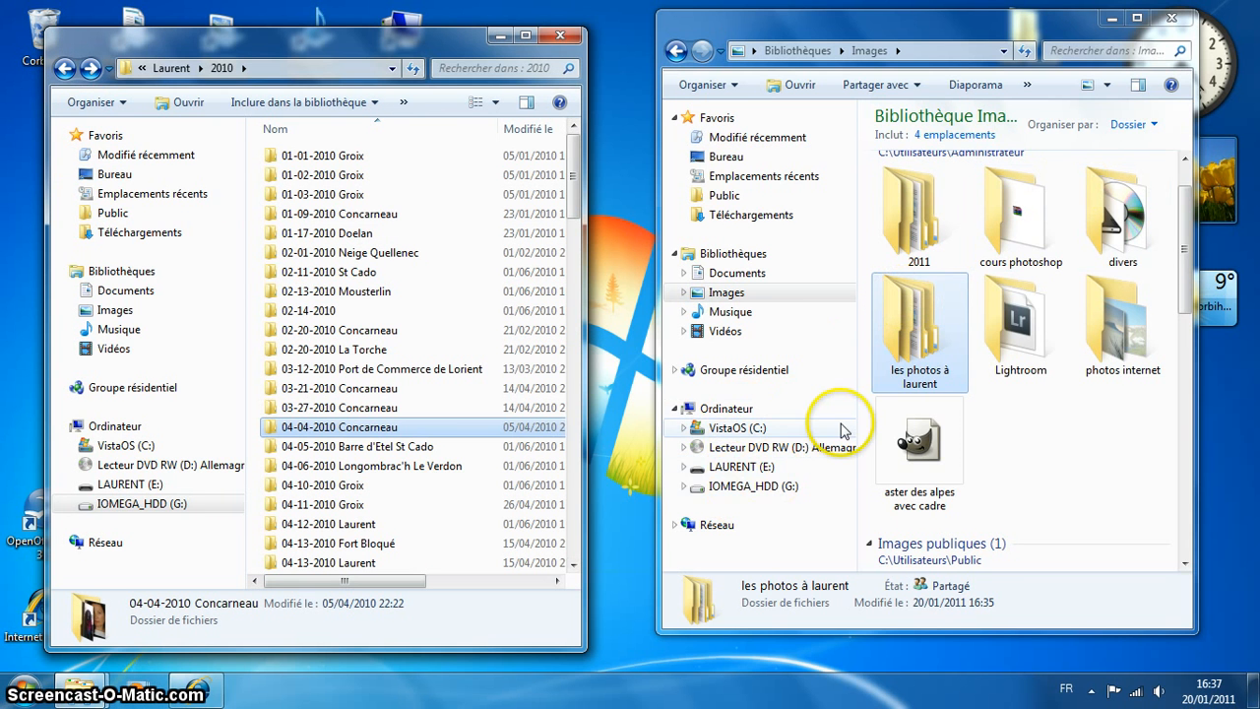
# Step: Start copying the "04-04-2010 Concarneau" folder into "mes photos" on the USB drive (E:), then cancel the copy
pyautogui.click(738, 467)
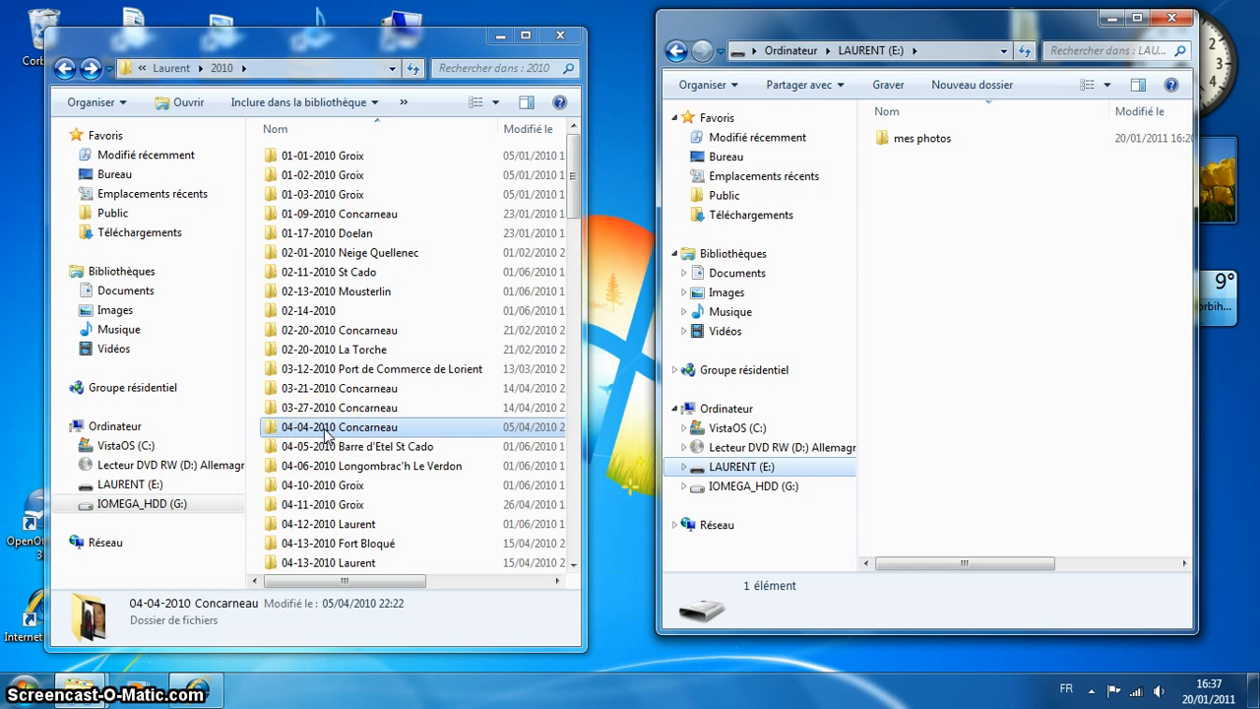
pyautogui.moveTo(324, 433); pyautogui.dragTo(933, 137)
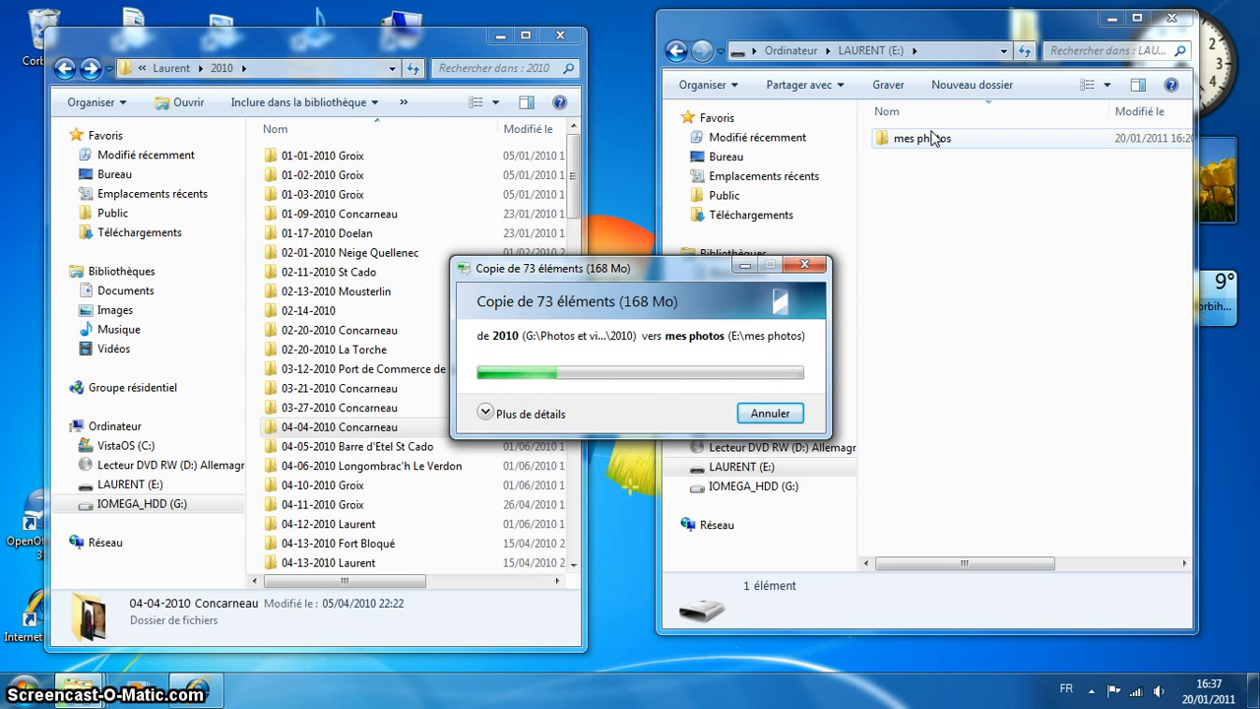
pyautogui.click(769, 413)
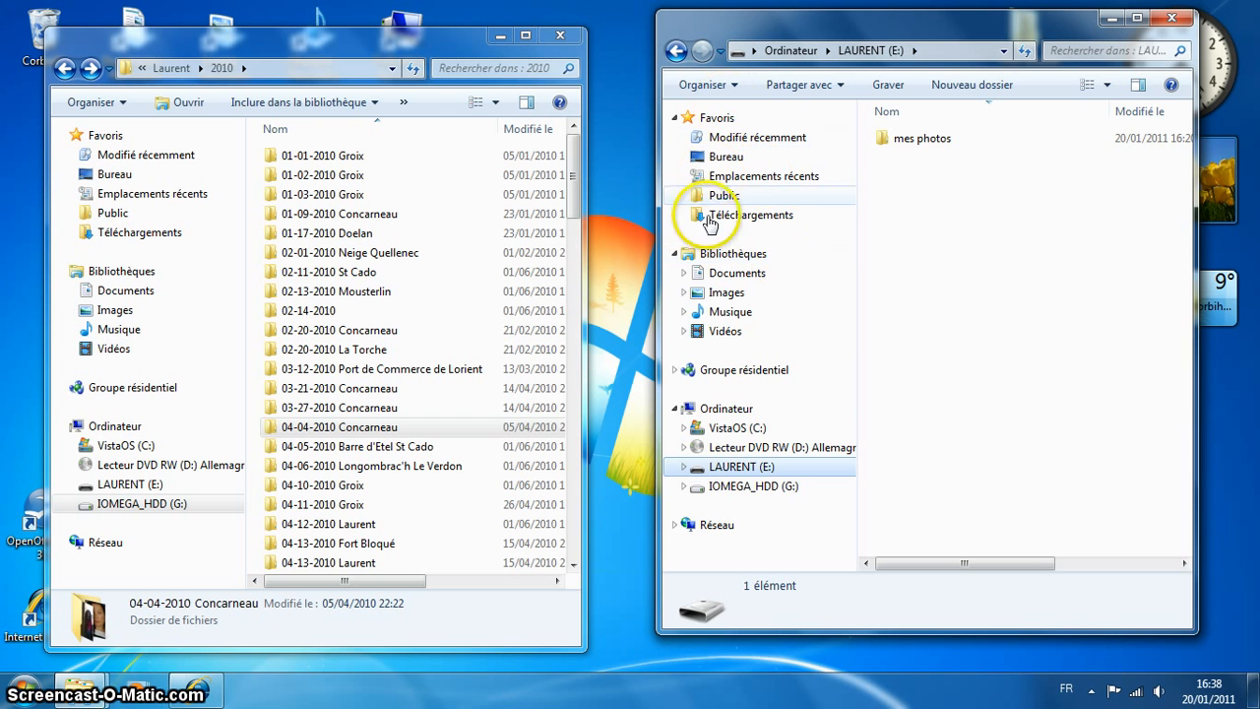
# Step: Copy the "04-11-2010 Groix" folder from the external drive's "2010" folder into the personal photos folder of the Images library
pyautogui.click(728, 295)
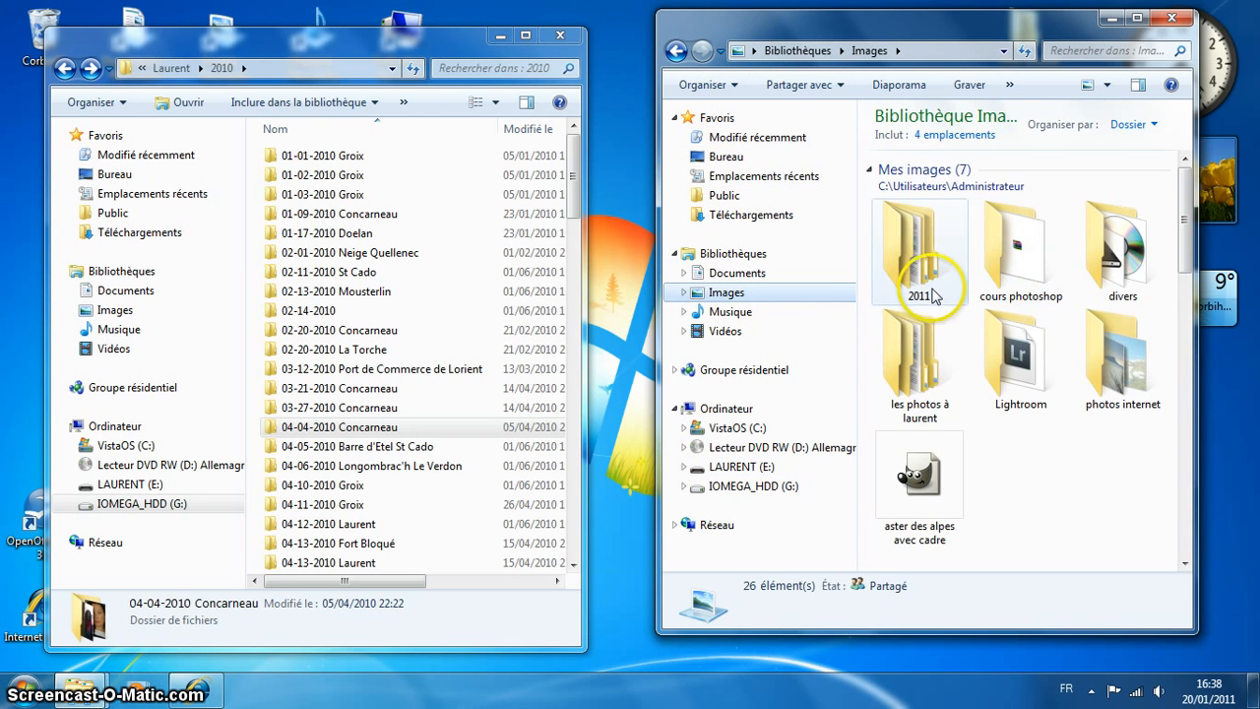
pyautogui.doubleClick(919, 354)
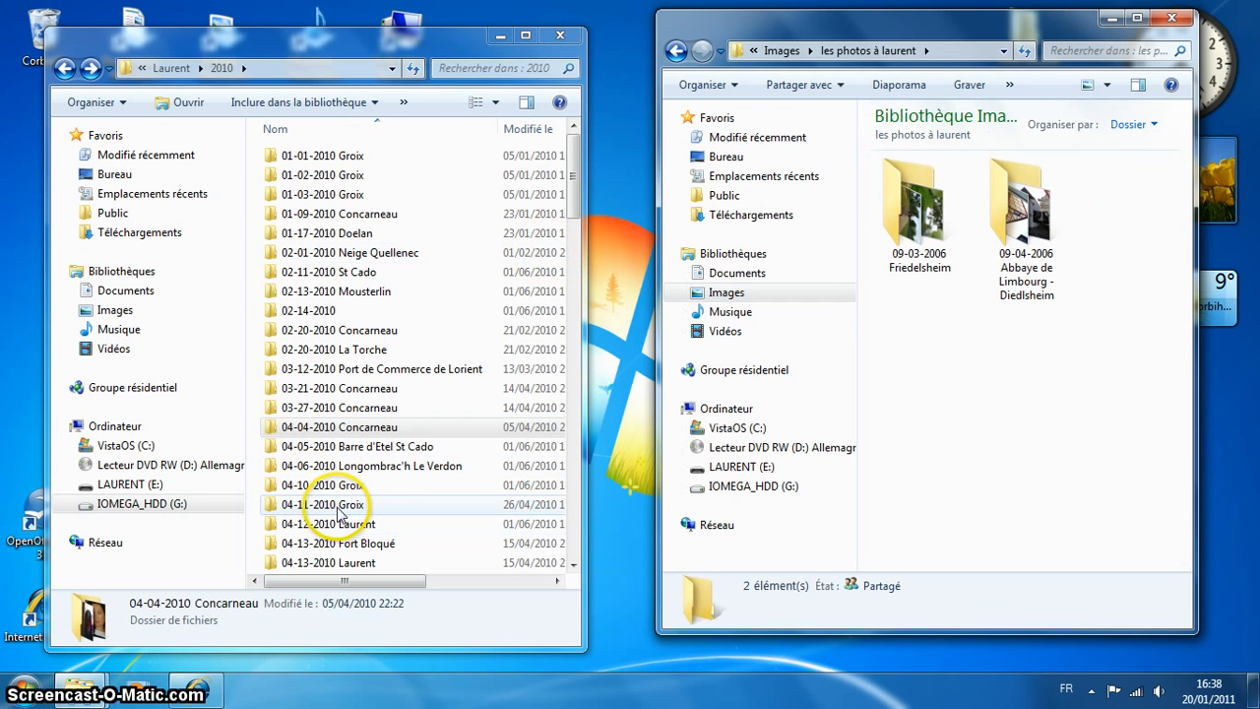
pyautogui.moveTo(337, 514); pyautogui.dragTo(980, 422)
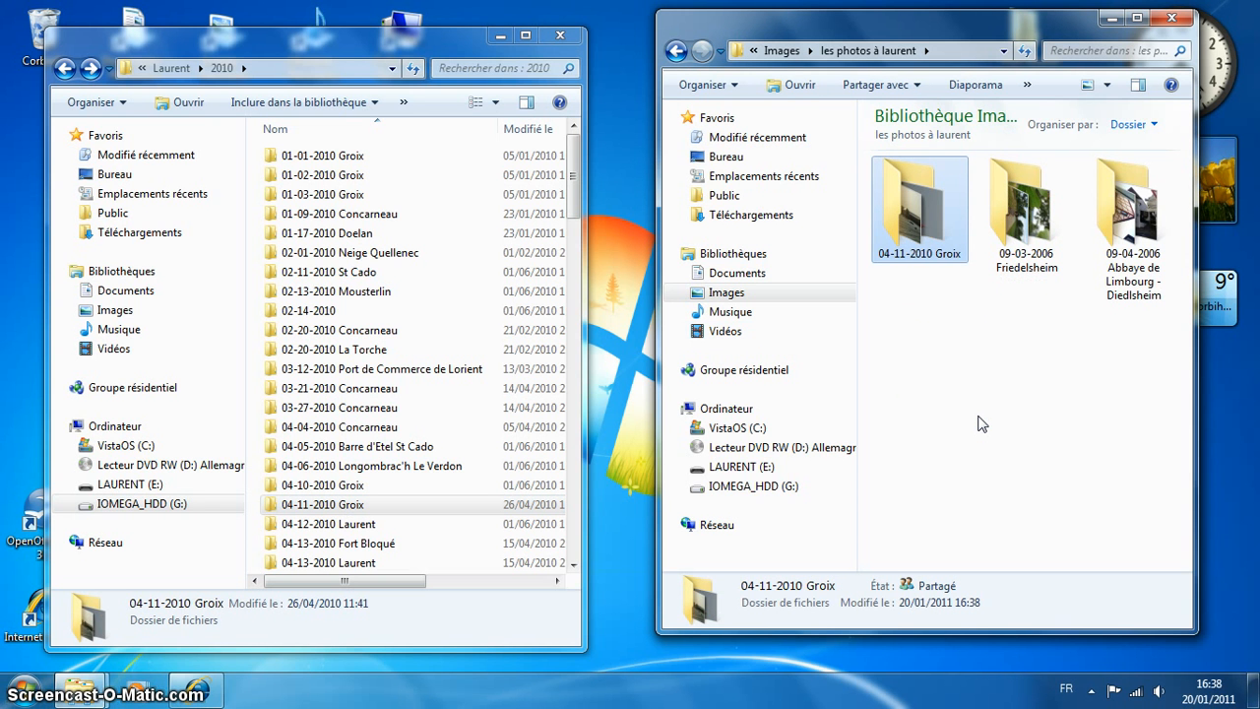
# Step: Compare the photos in the copied "04-11-2010 Groix" folder with those in the original folder on the external drive
pyautogui.click(918, 232)
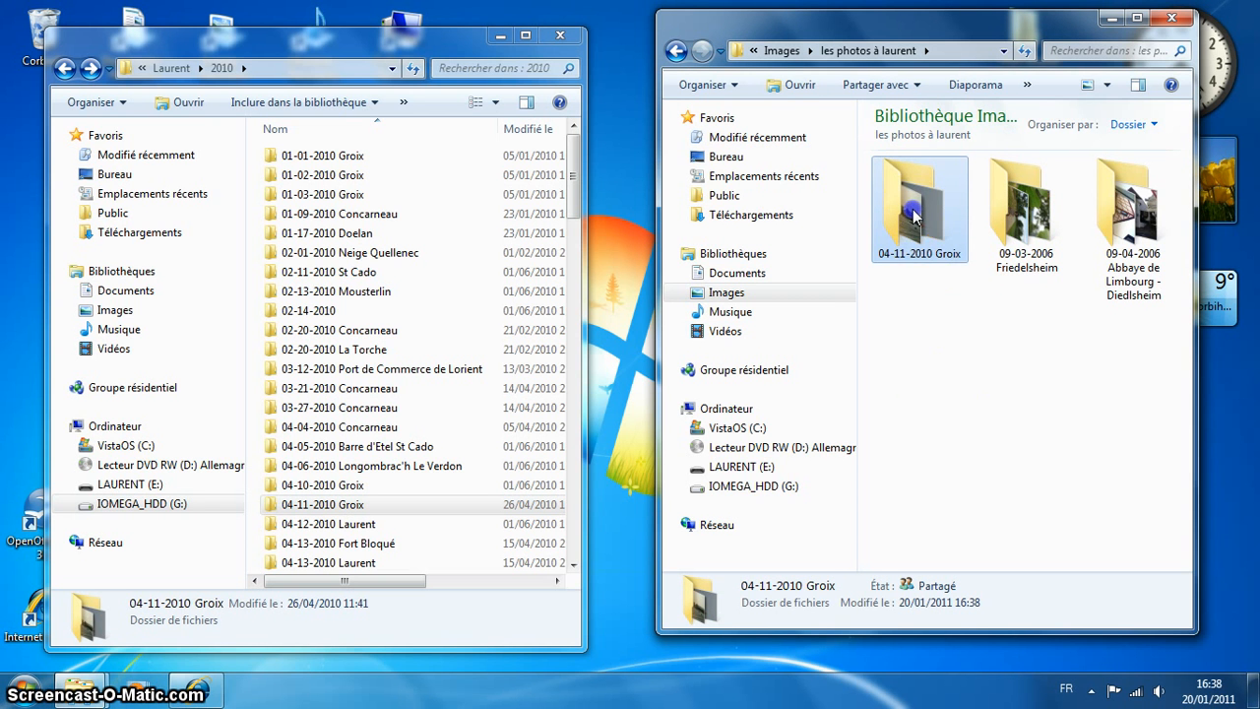
pyautogui.doubleClick(914, 217)
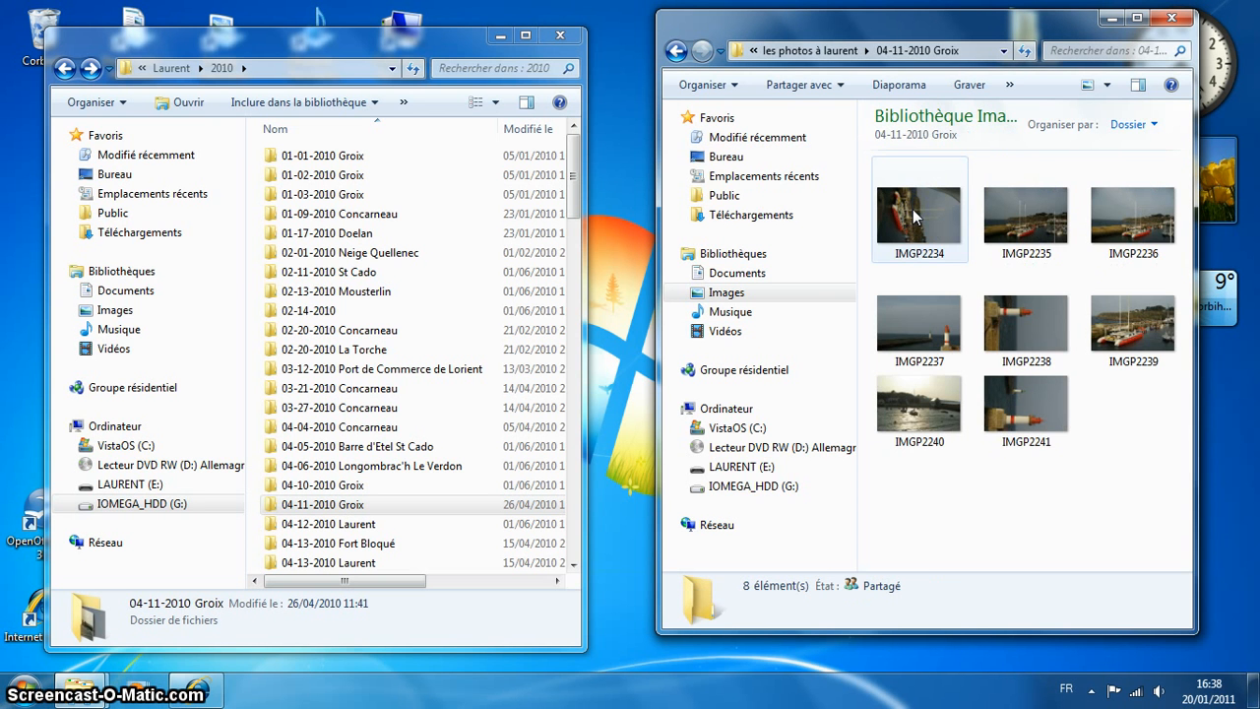
pyautogui.click(356, 487)
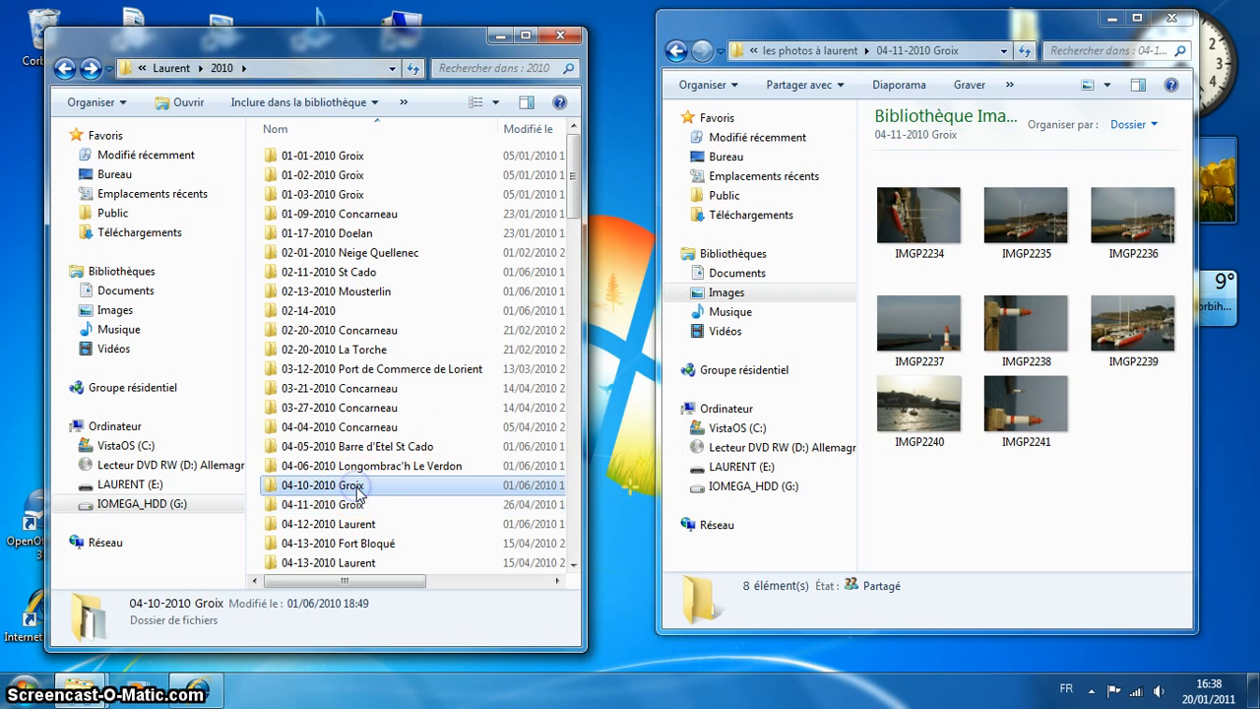
pyautogui.doubleClick(346, 503)
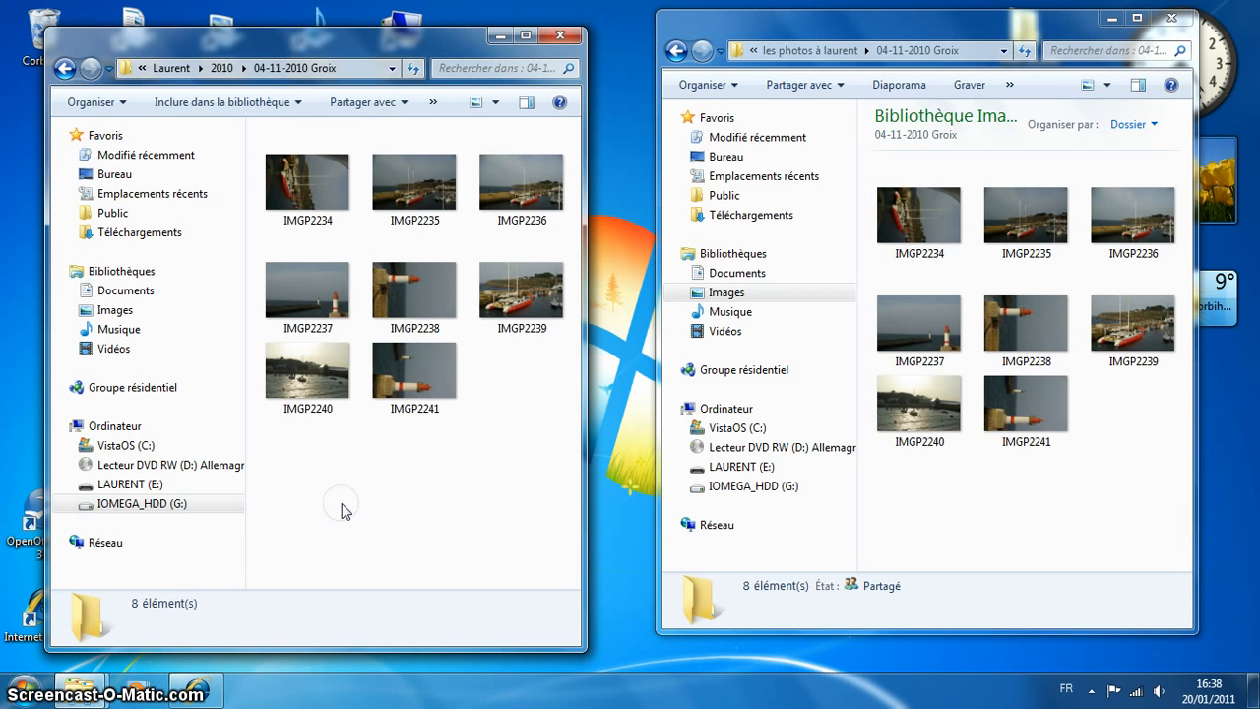
pyautogui.click(65, 69)
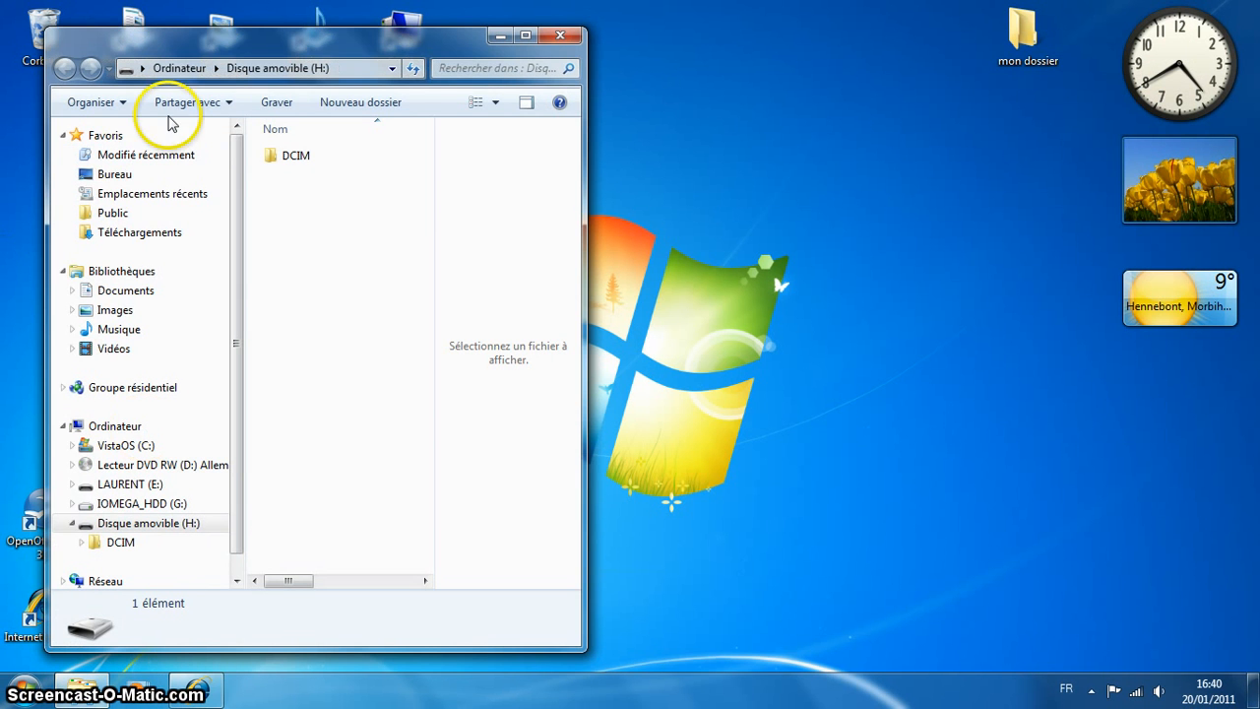
# Step: Move the Disque amovible (H:) window to make room for a second one, and open its DCIM folder and the "100_2912" subfolder
pyautogui.moveTo(231, 45); pyautogui.dragTo(786, 40)
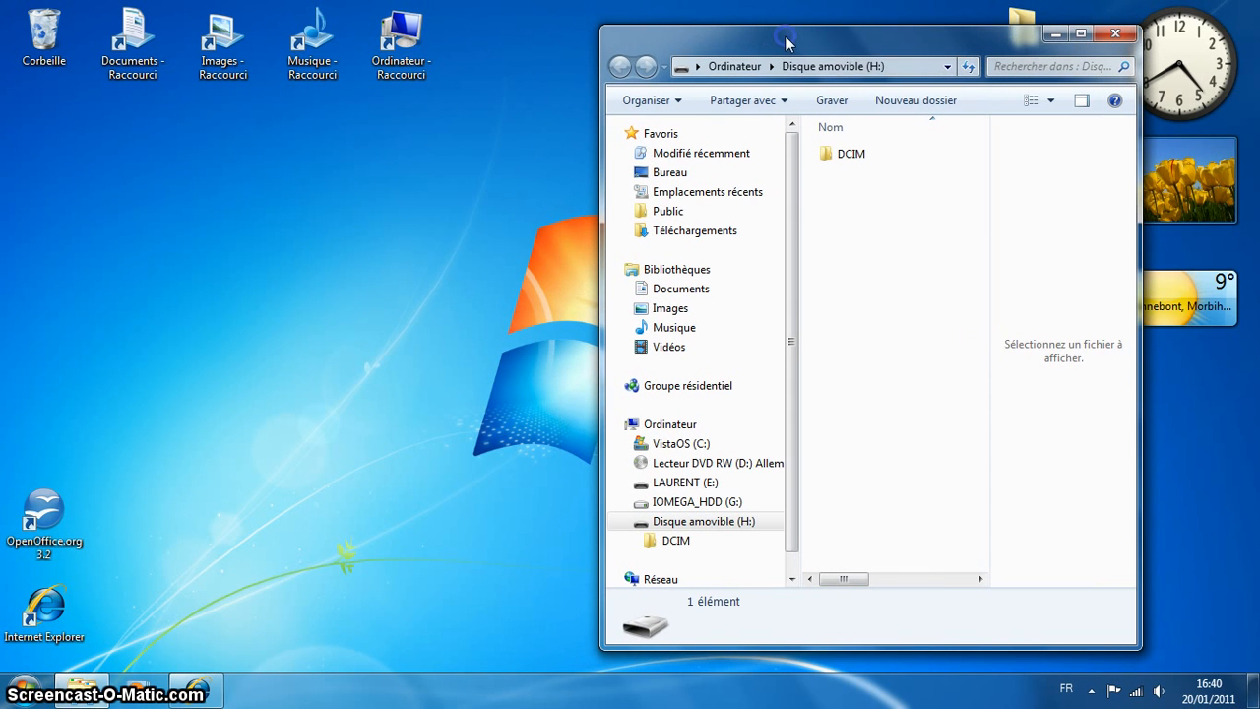
pyautogui.click(839, 157)
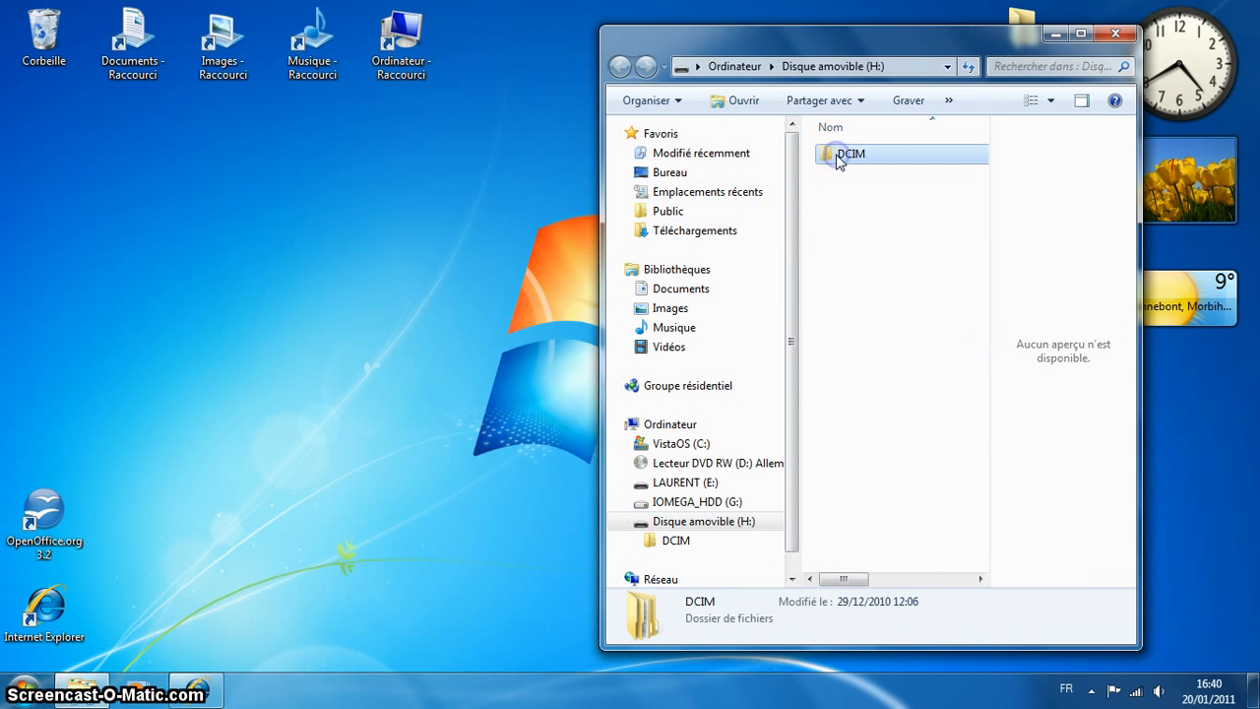
pyautogui.doubleClick(838, 158)
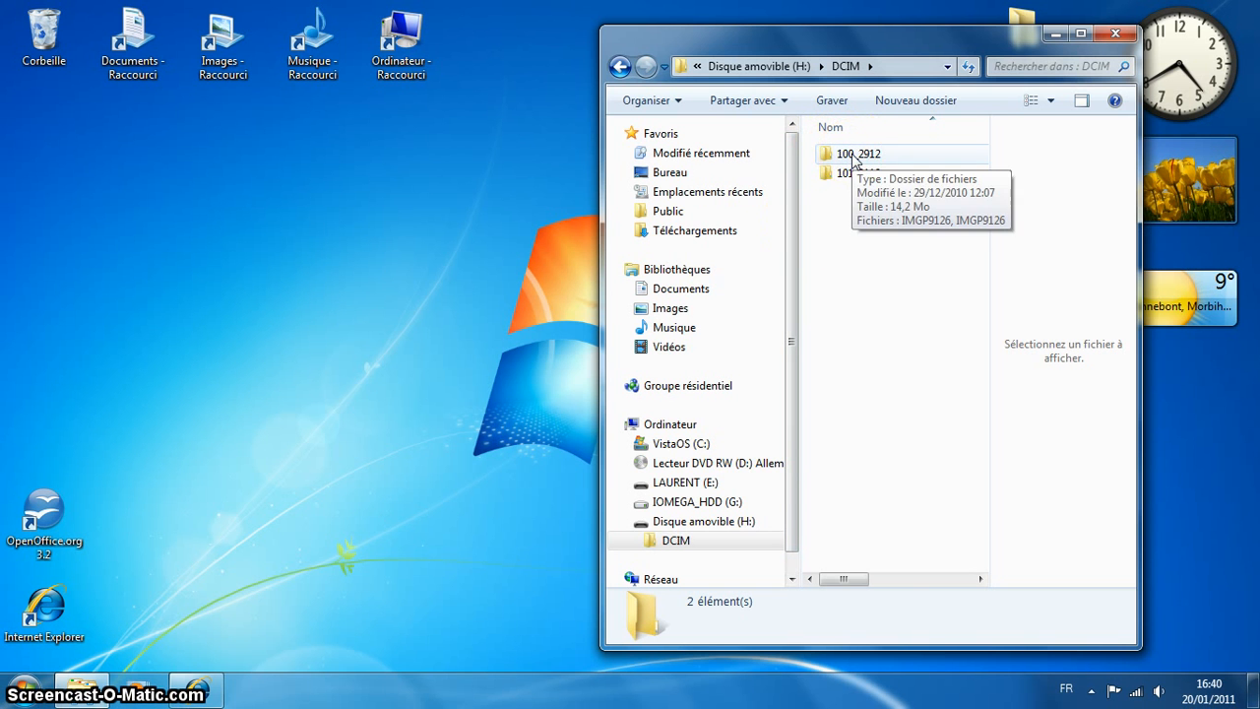
pyautogui.doubleClick(854, 158)
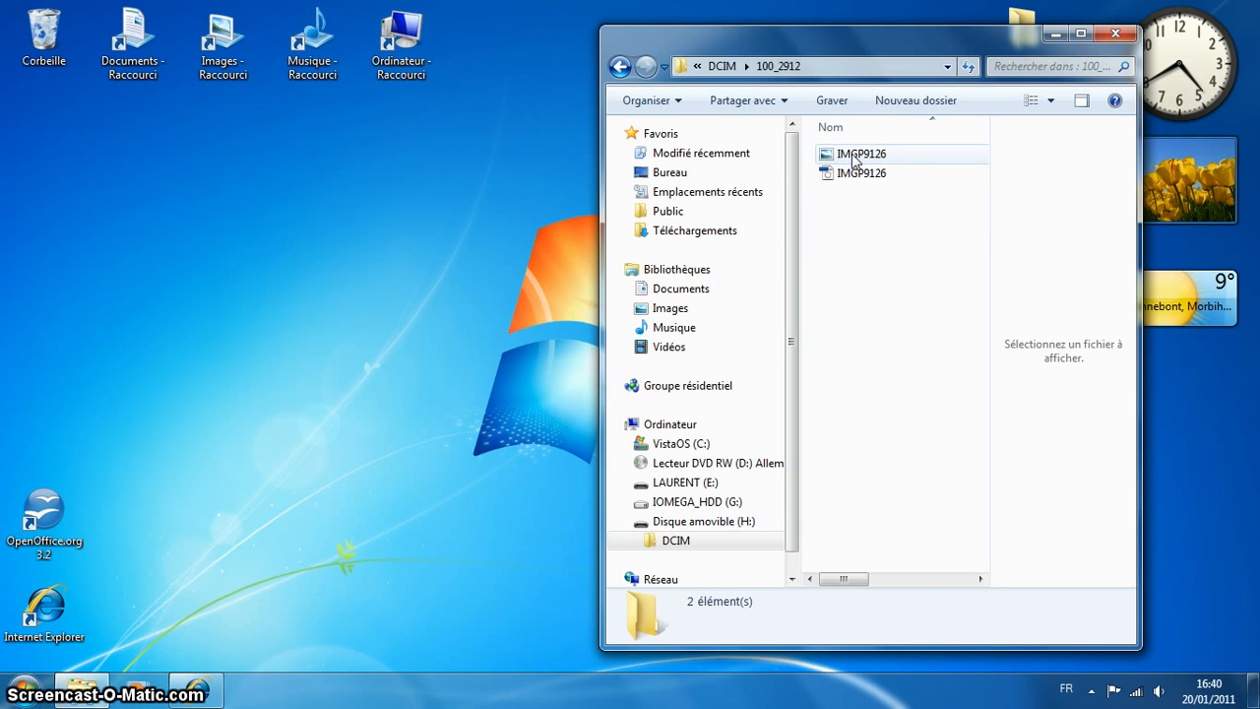
# Step: Display the contents of "100_2912" as Grandes icônes and hide the preview pane
pyautogui.click(1050, 100)
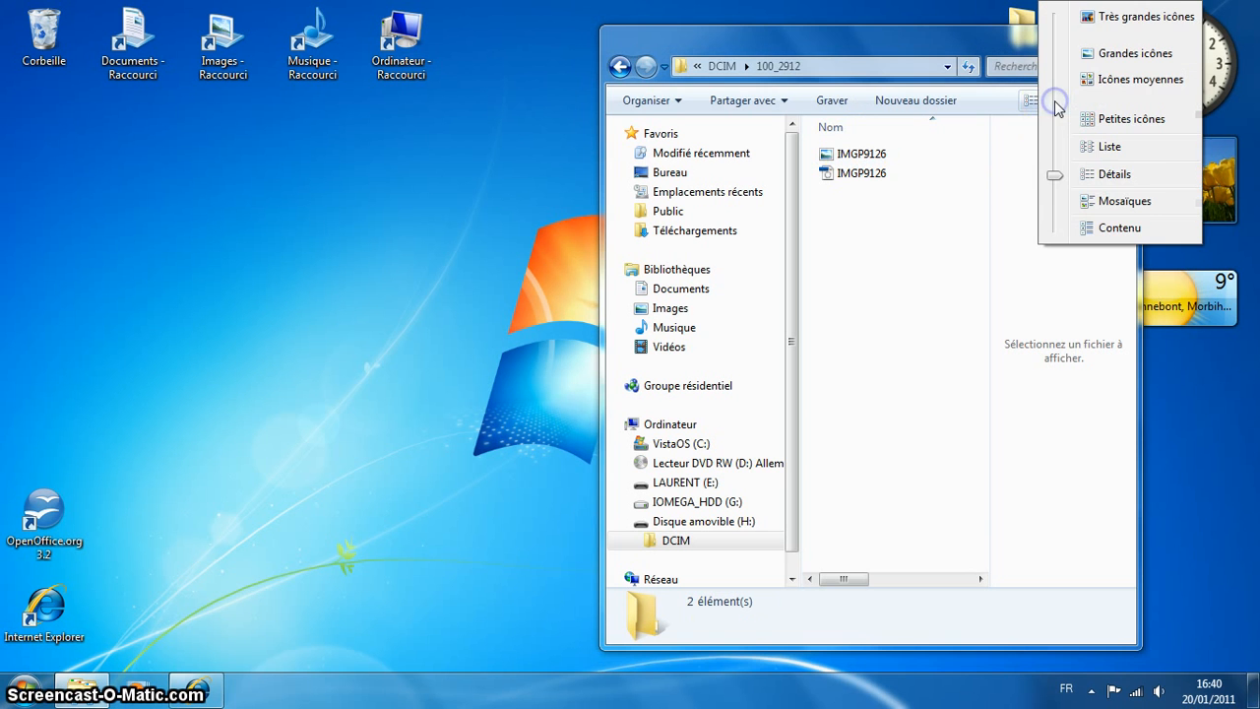
pyautogui.click(1112, 54)
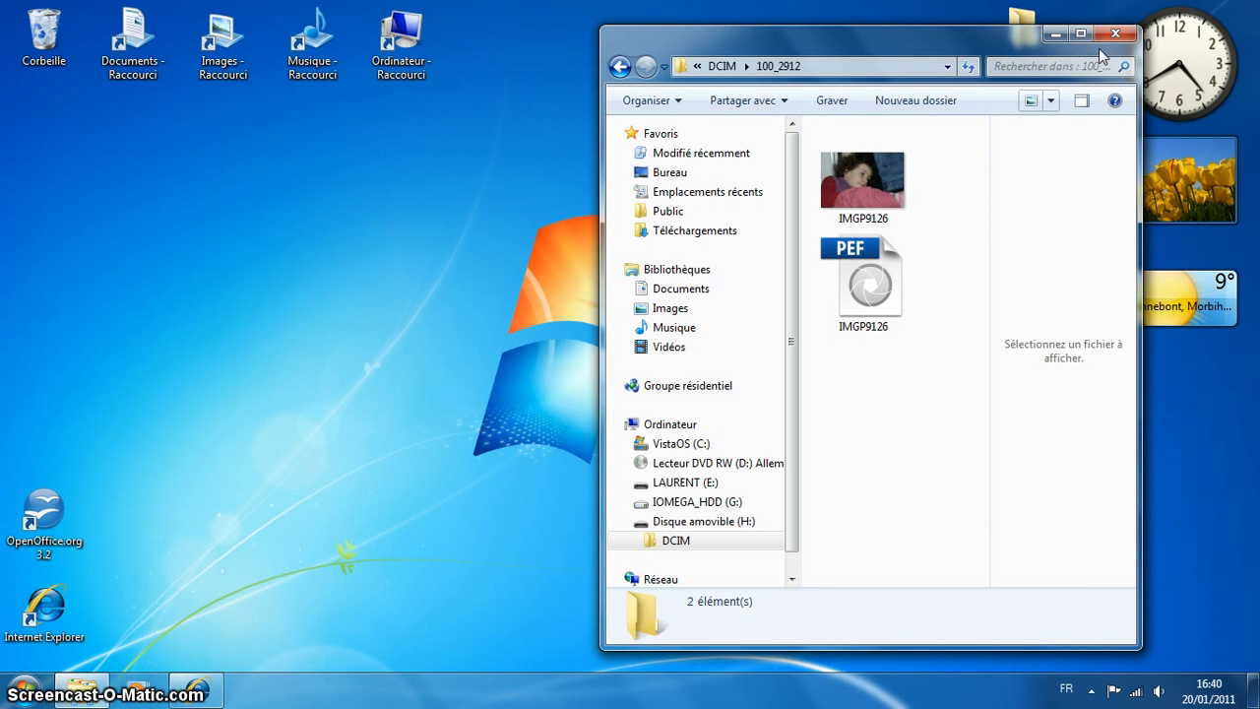
pyautogui.click(1081, 101)
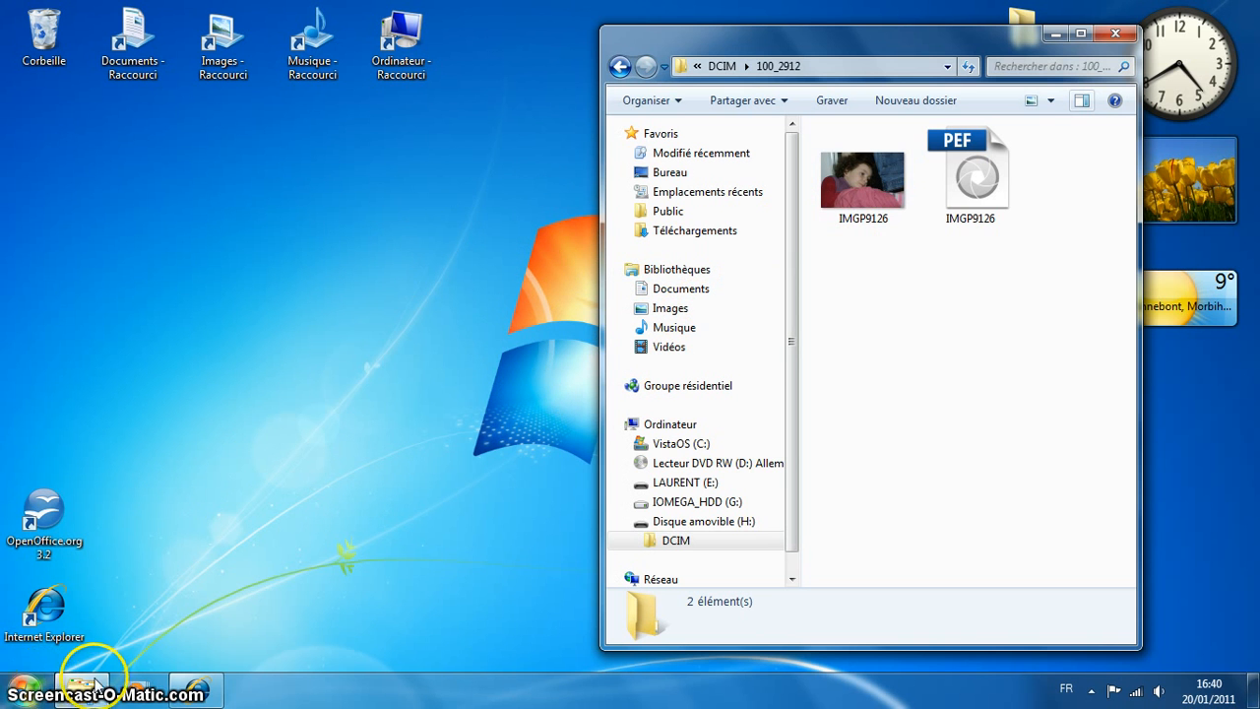
# Step: Open the Images library in a second window beside the "100_2912" window and go into its personal photos folder
pyautogui.click(28, 695)
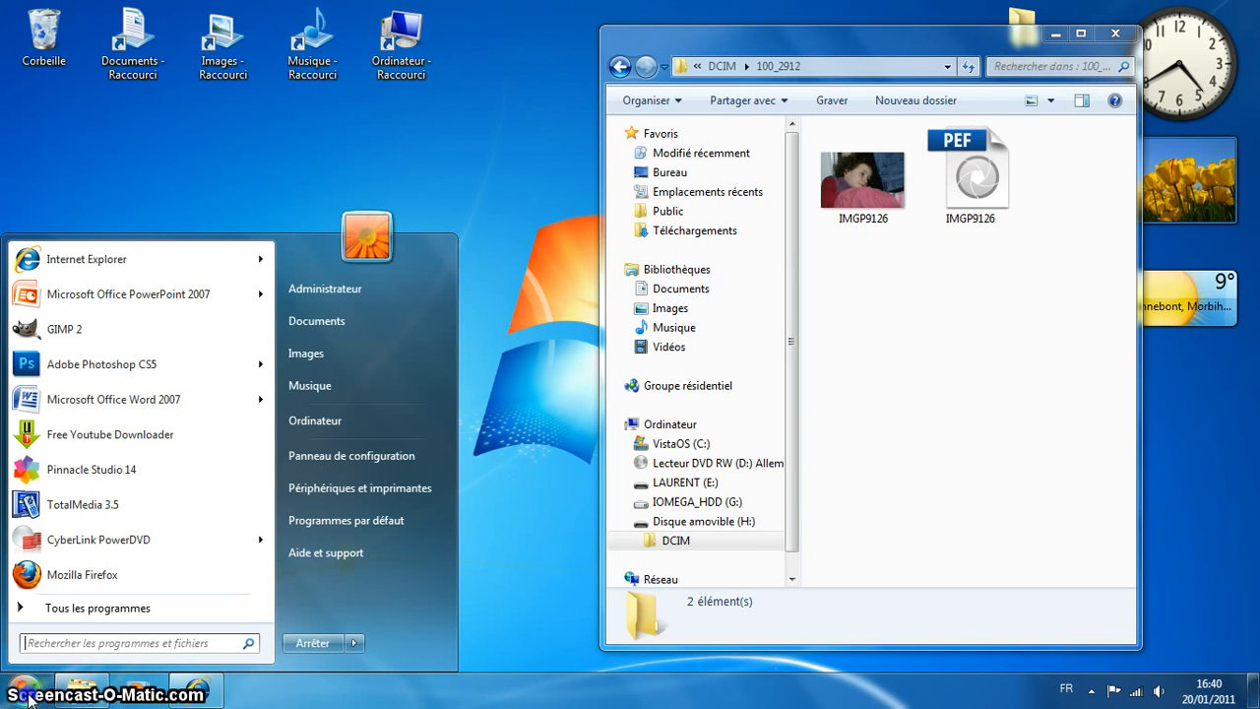
pyautogui.click(331, 356)
pyautogui.moveTo(735, 24); pyautogui.dragTo(123, 44)
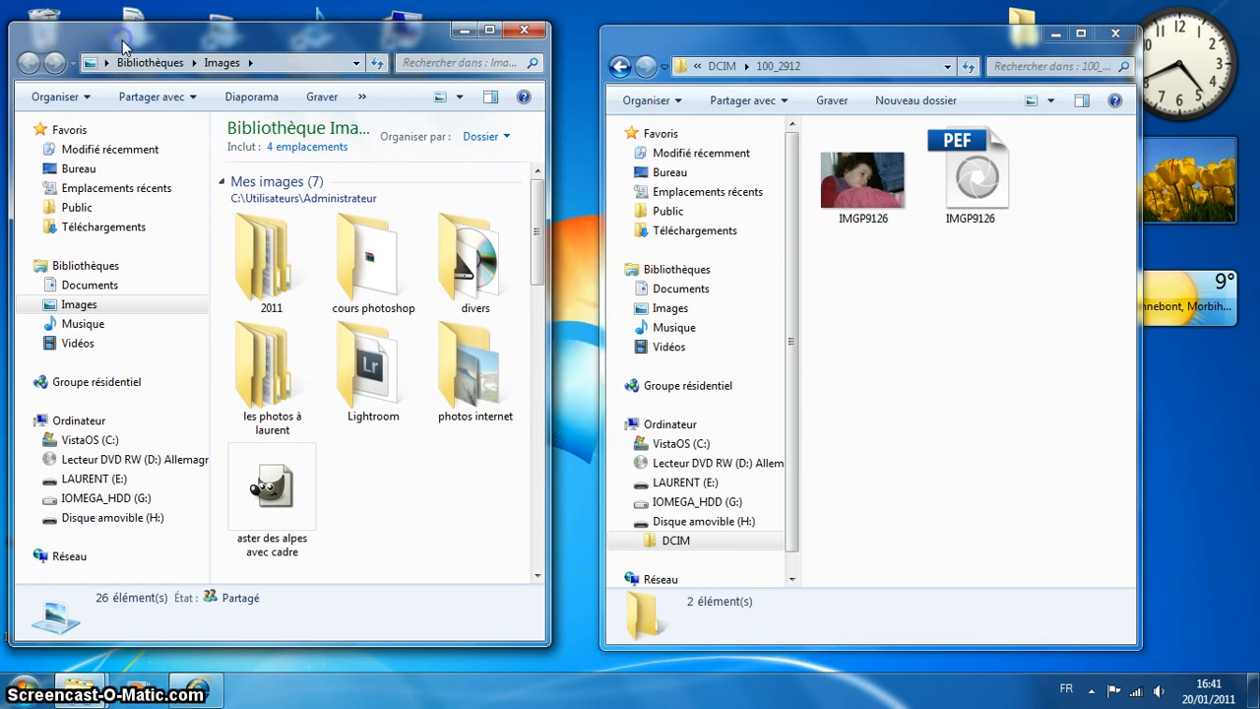
pyautogui.doubleClick(276, 381)
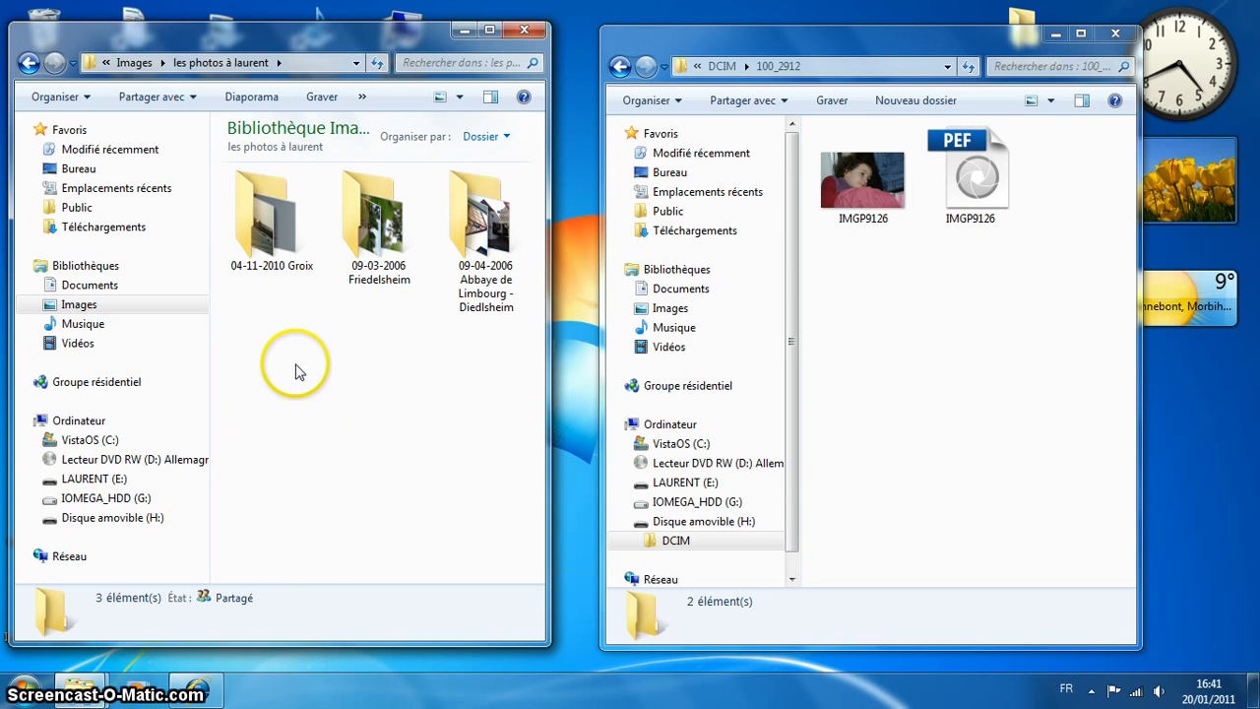
# Step: Create a folder named "01-21-2011 enfant" plus the child's first name in the personal photos folder and copy the IMGP9126 JPEG photo into it
pyautogui.rightClick(296, 369)
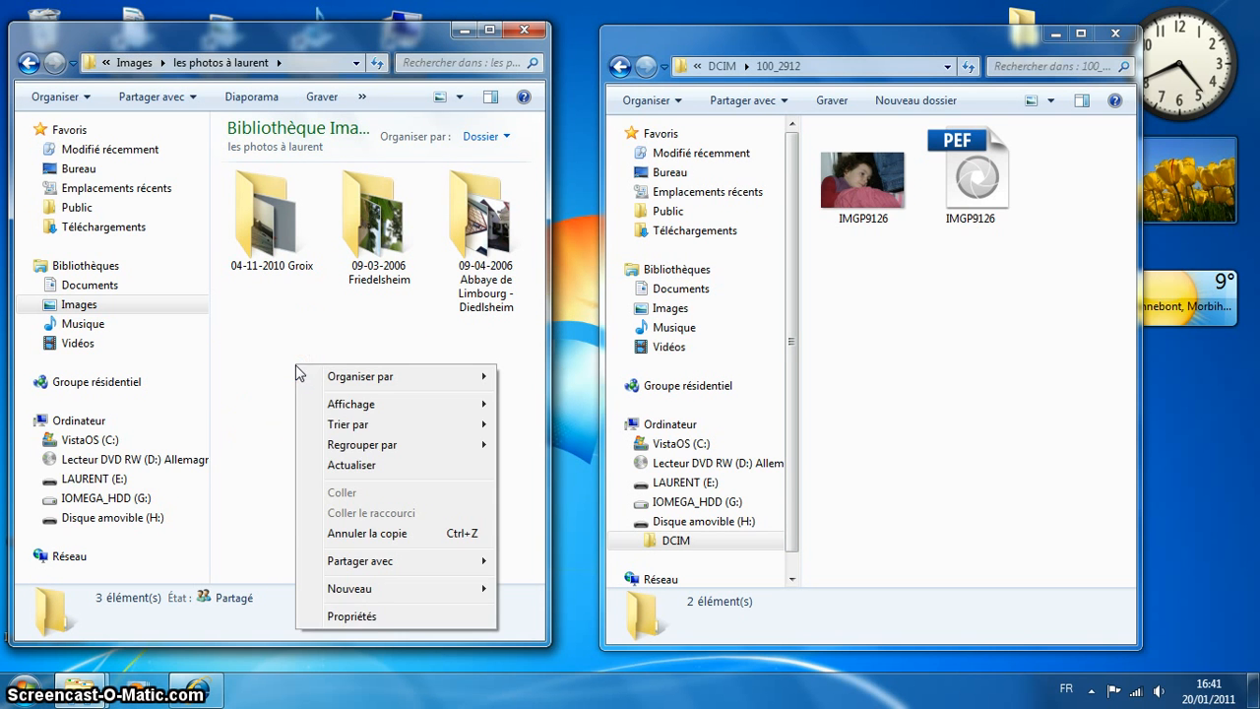
pyautogui.click(359, 588)
pyautogui.click(563, 277)
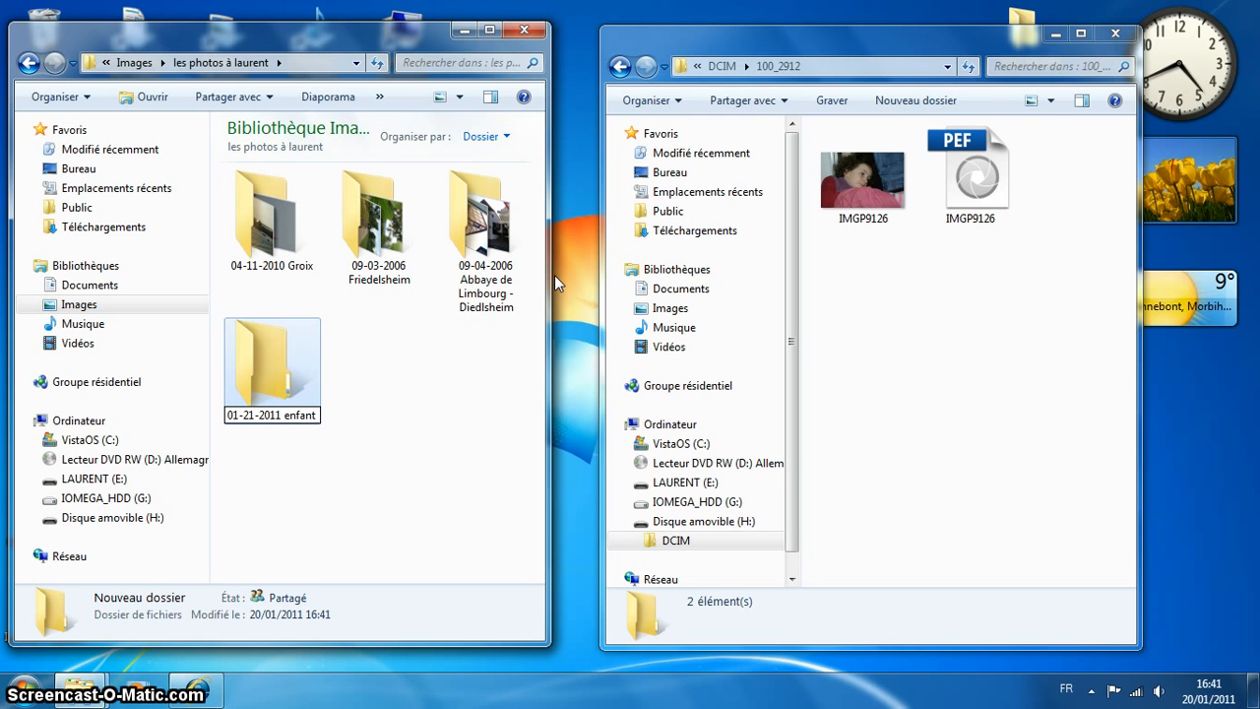
pyautogui.write('a')
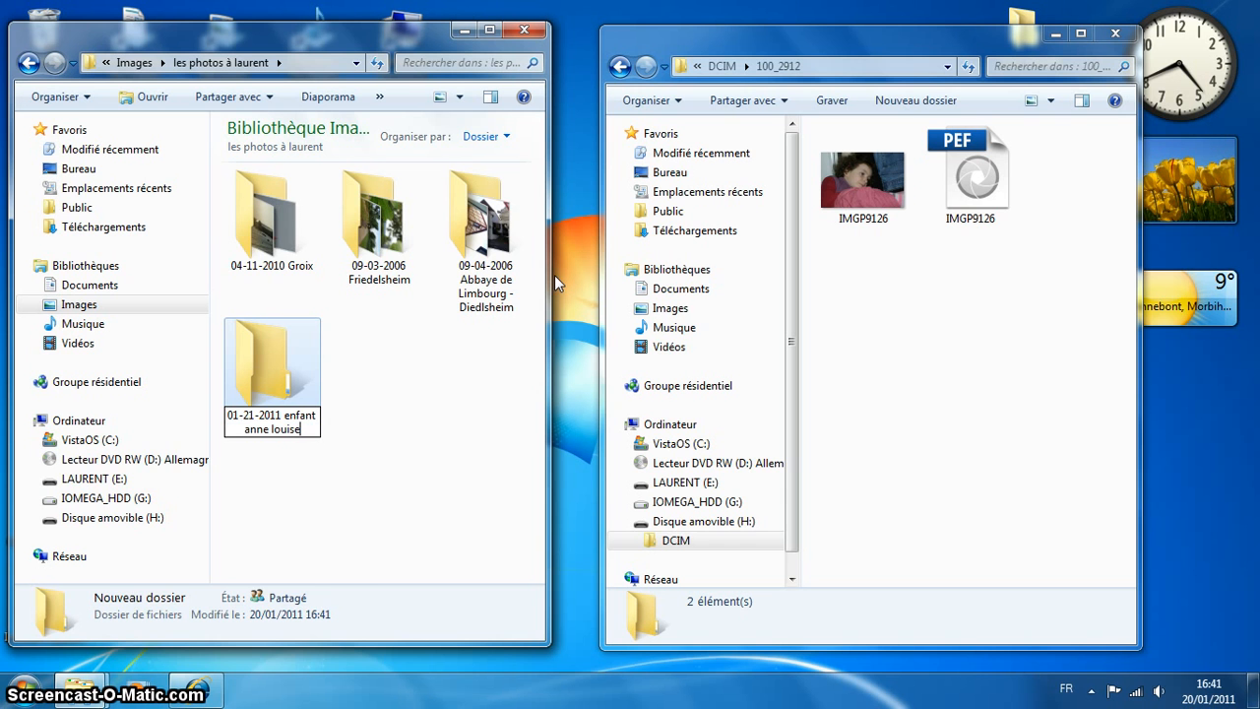
pyautogui.write('nne louise')
pyautogui.press('Return')
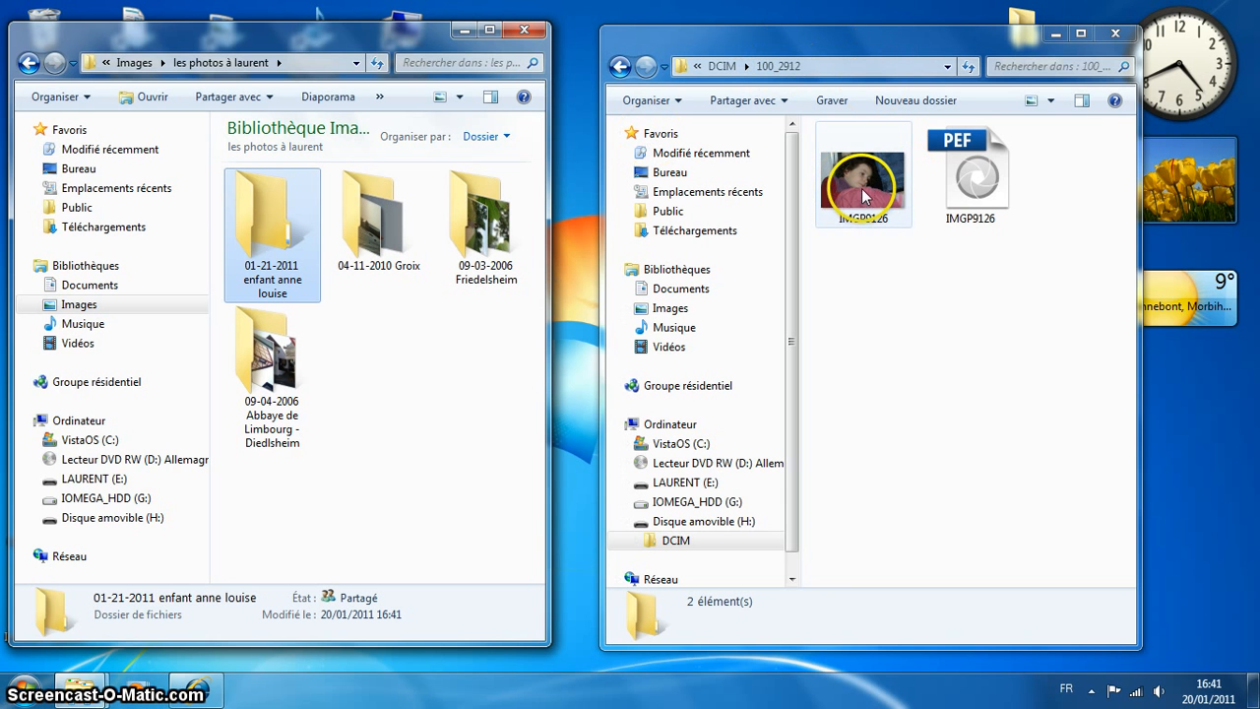
pyautogui.moveTo(867, 192); pyautogui.dragTo(267, 248)
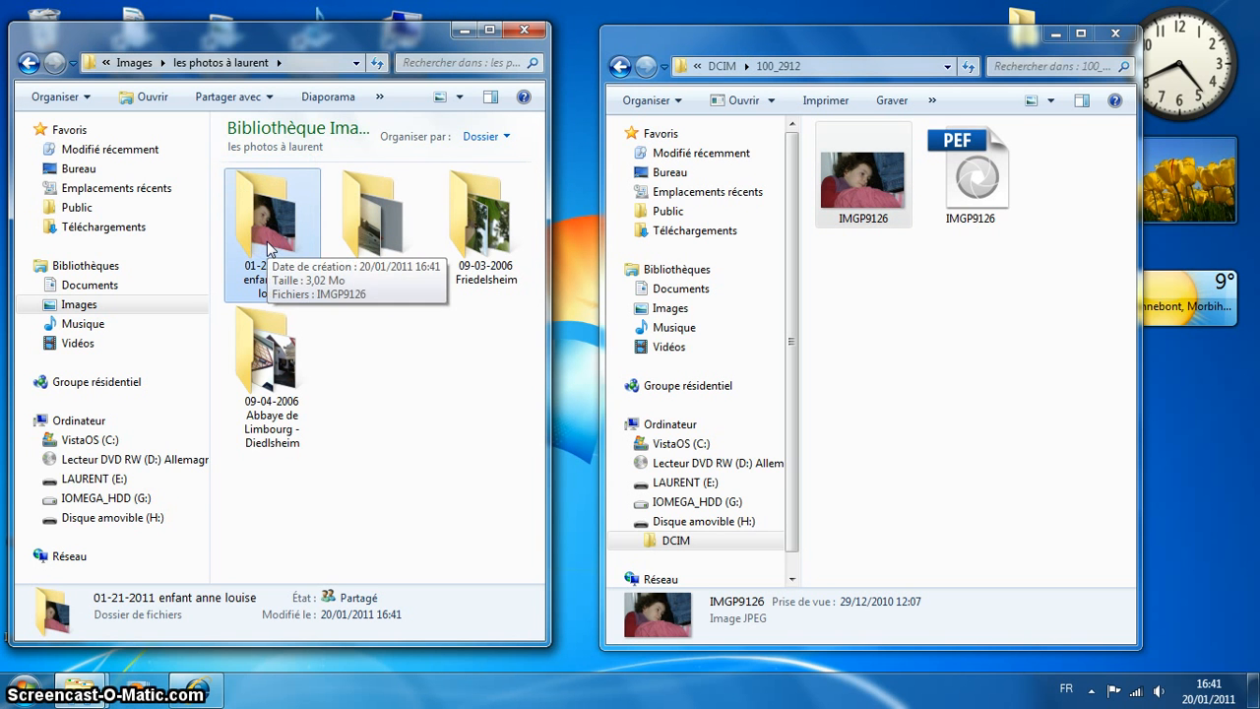
# Step: Check the contents of the "101_3112" folder in DCIM and copy the whole folder into the personal photos folder
pyautogui.click(621, 69)
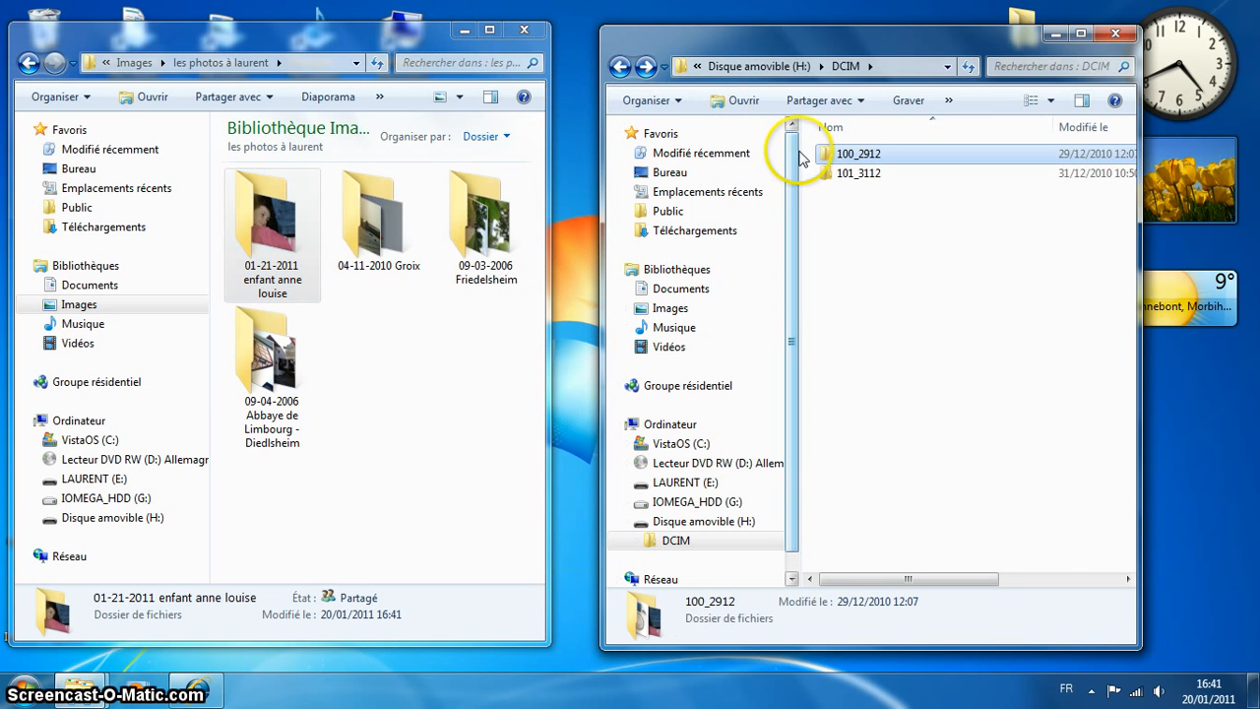
pyautogui.click(852, 173)
pyautogui.doubleClick(851, 173)
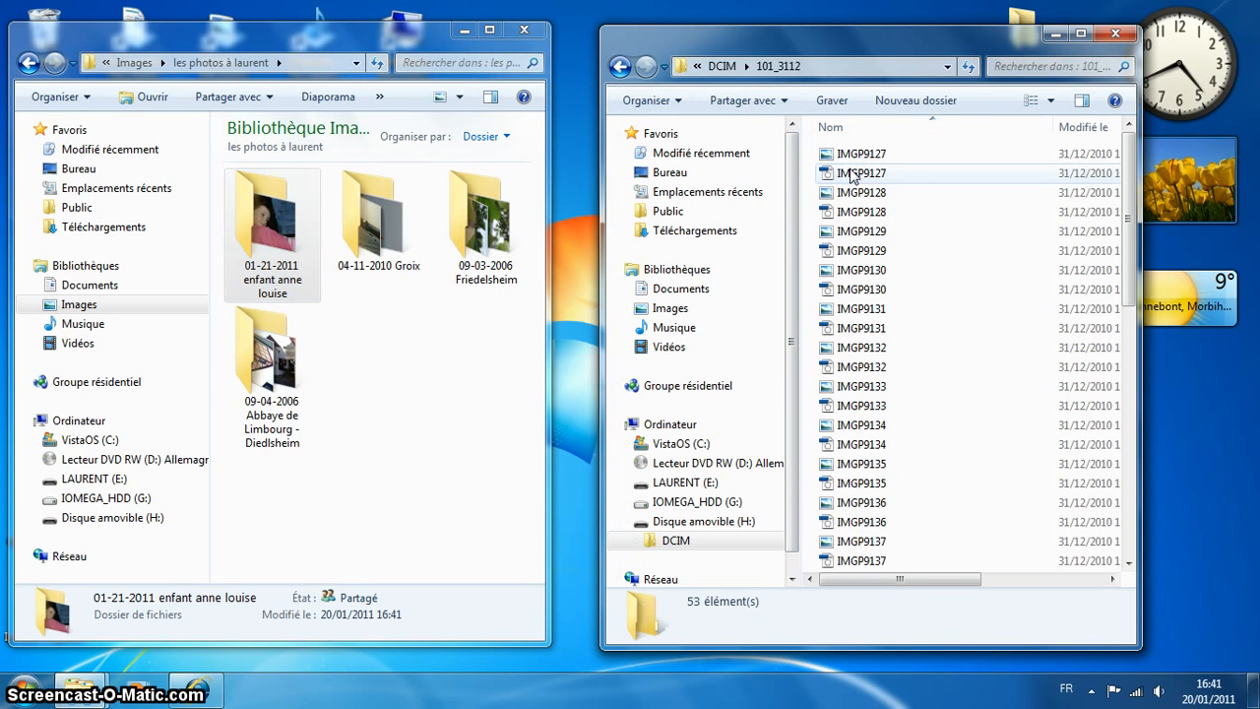
pyautogui.click(943, 163)
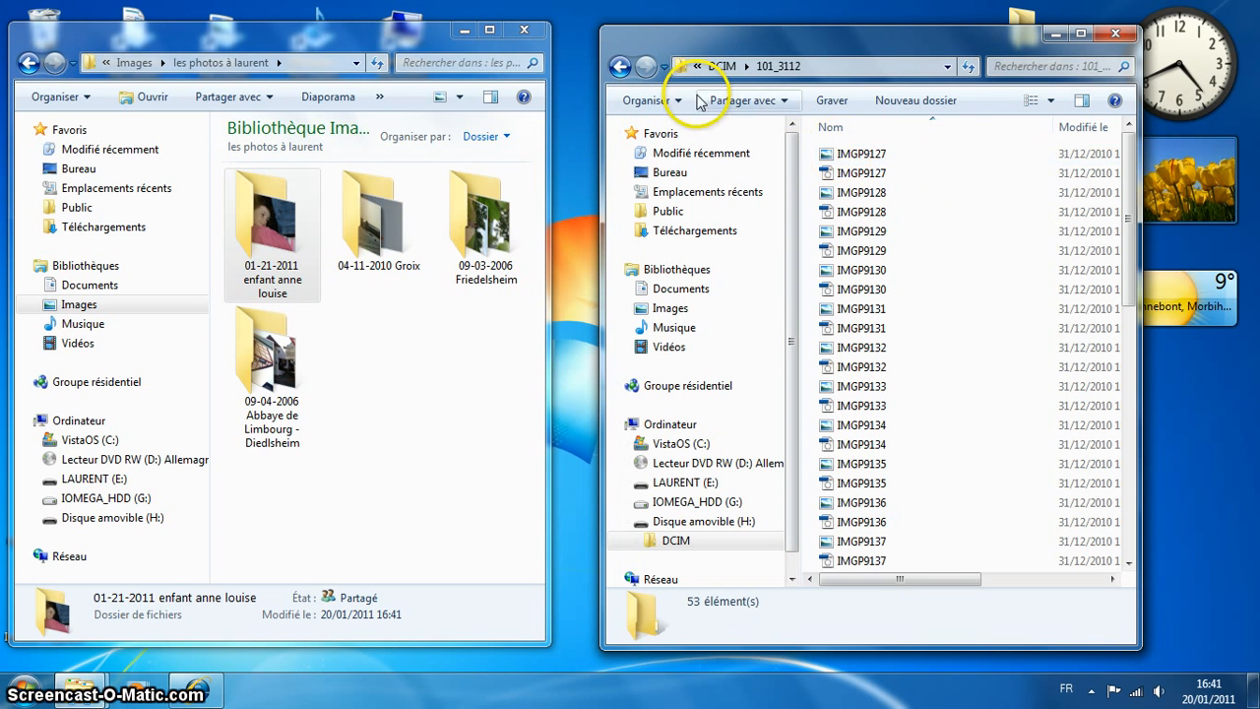
pyautogui.click(619, 66)
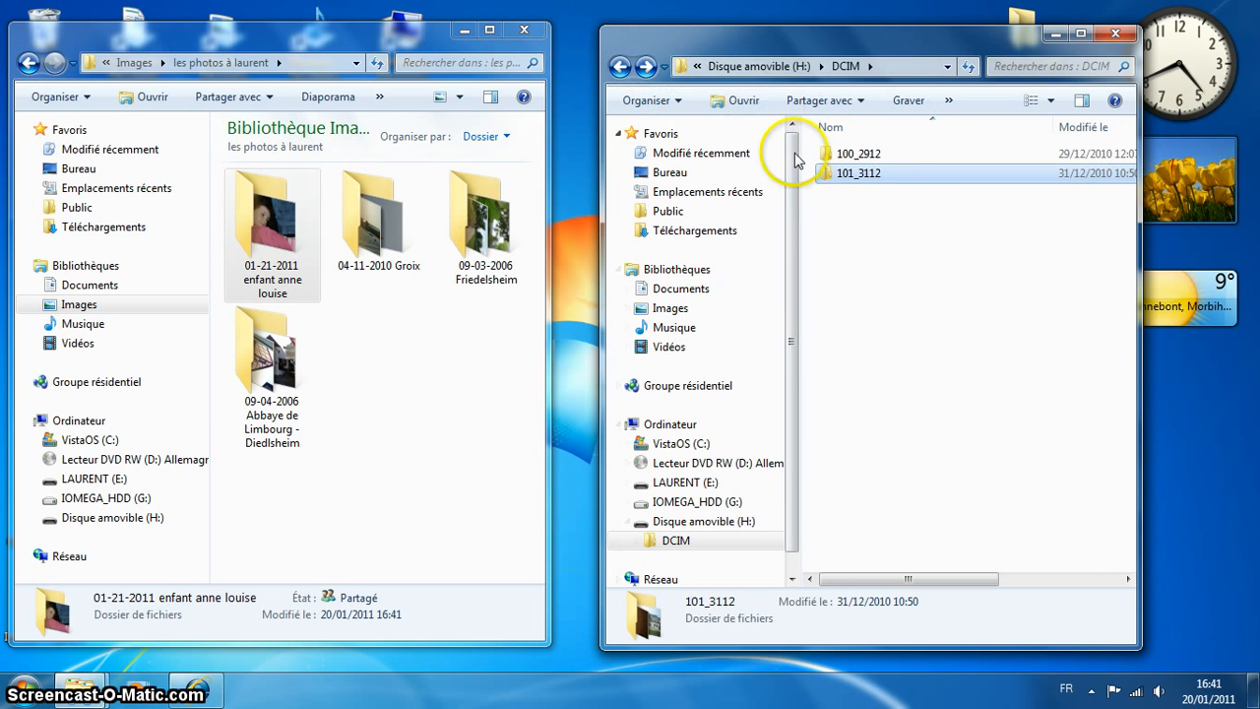
pyautogui.moveTo(870, 177); pyautogui.dragTo(403, 436)
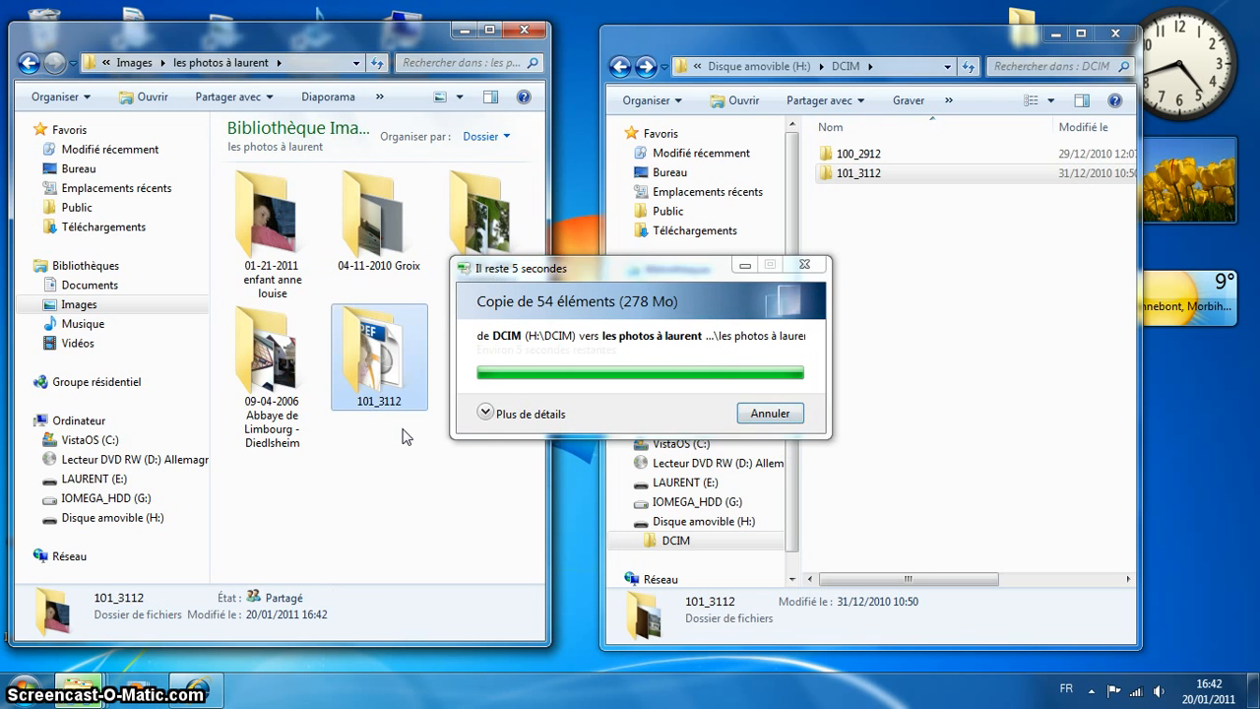
# Step: Try to rename the copied "101_3112" folder in the personal photos folder as "12-31-2011 Concarneau", retrying before cancelling the rename
pyautogui.click(369, 360)
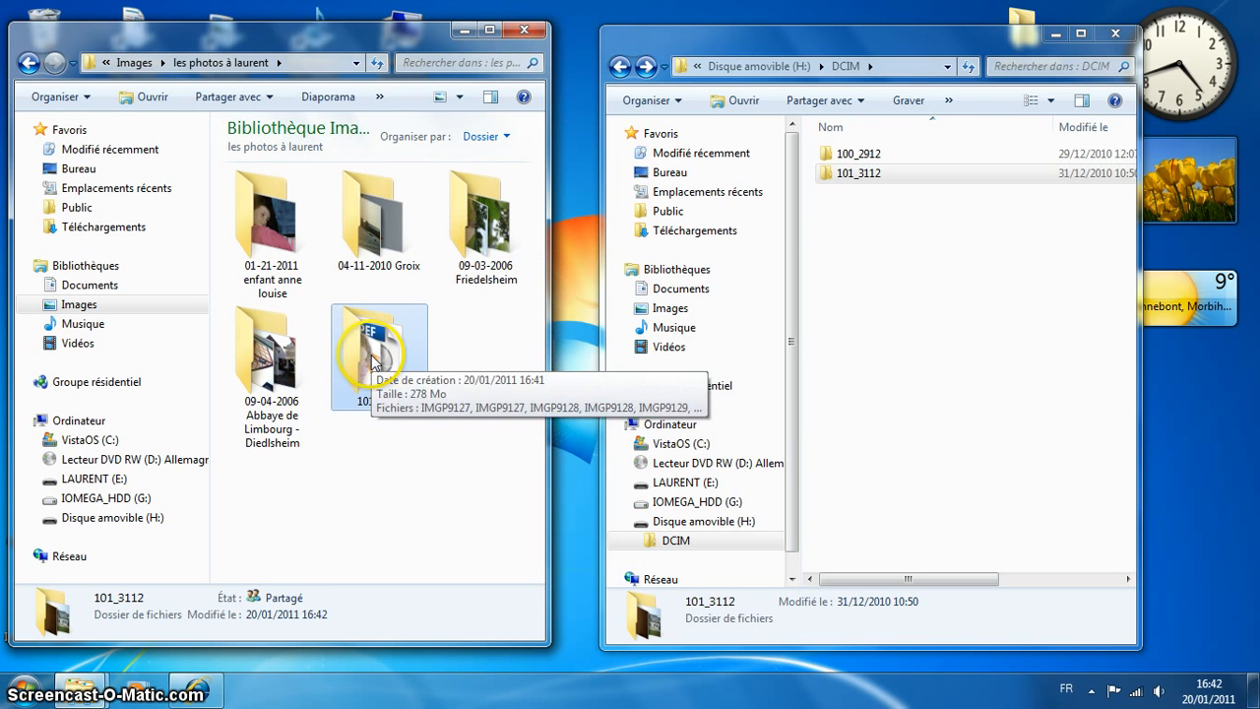
pyautogui.rightClick(373, 362)
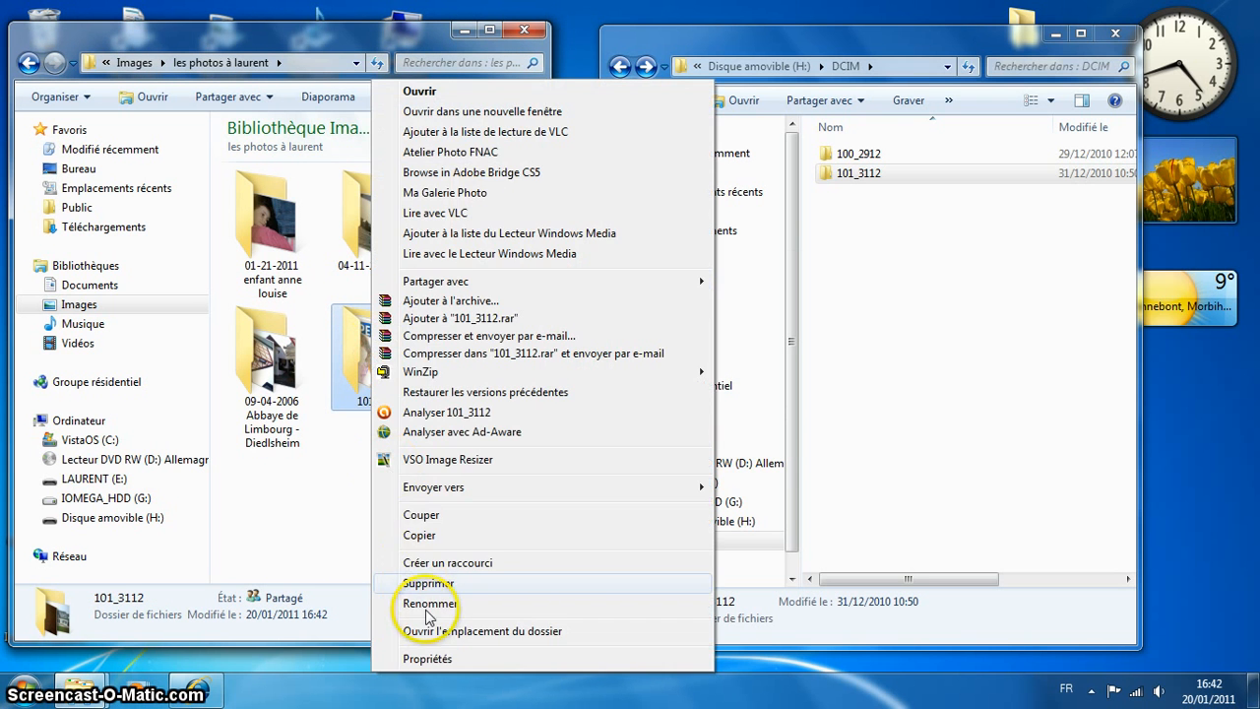
pyautogui.click(430, 604)
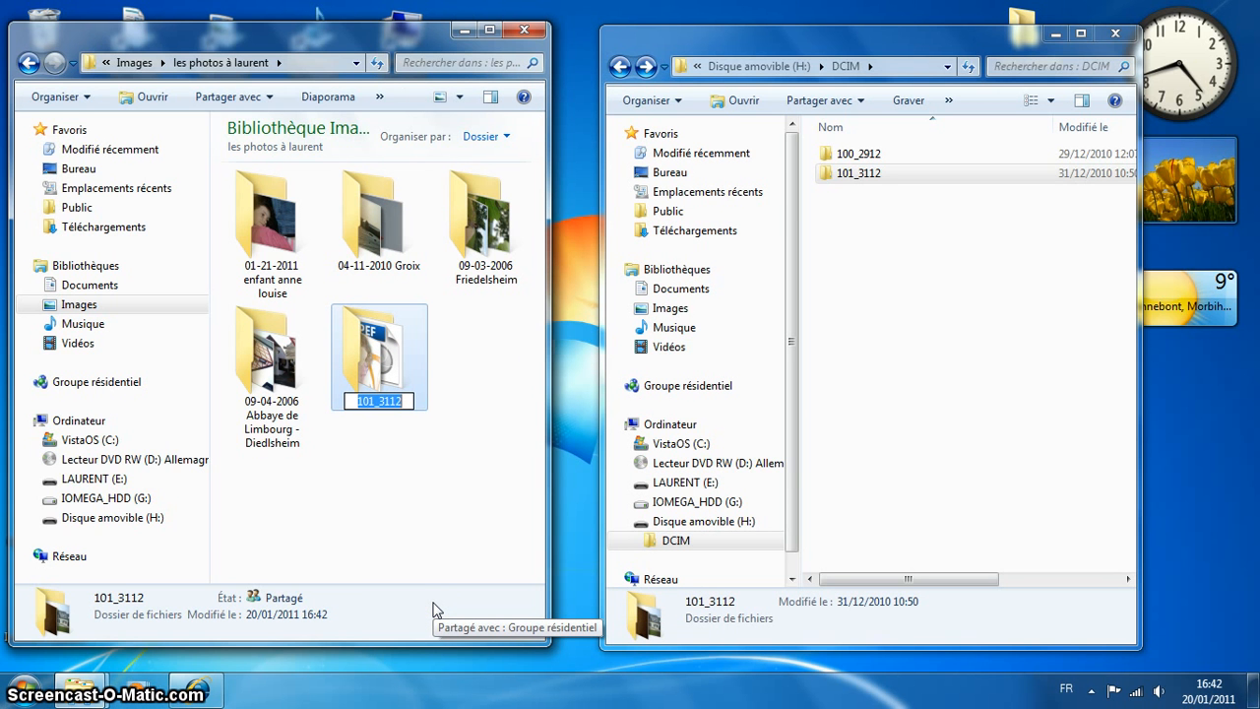
pyautogui.write('1')
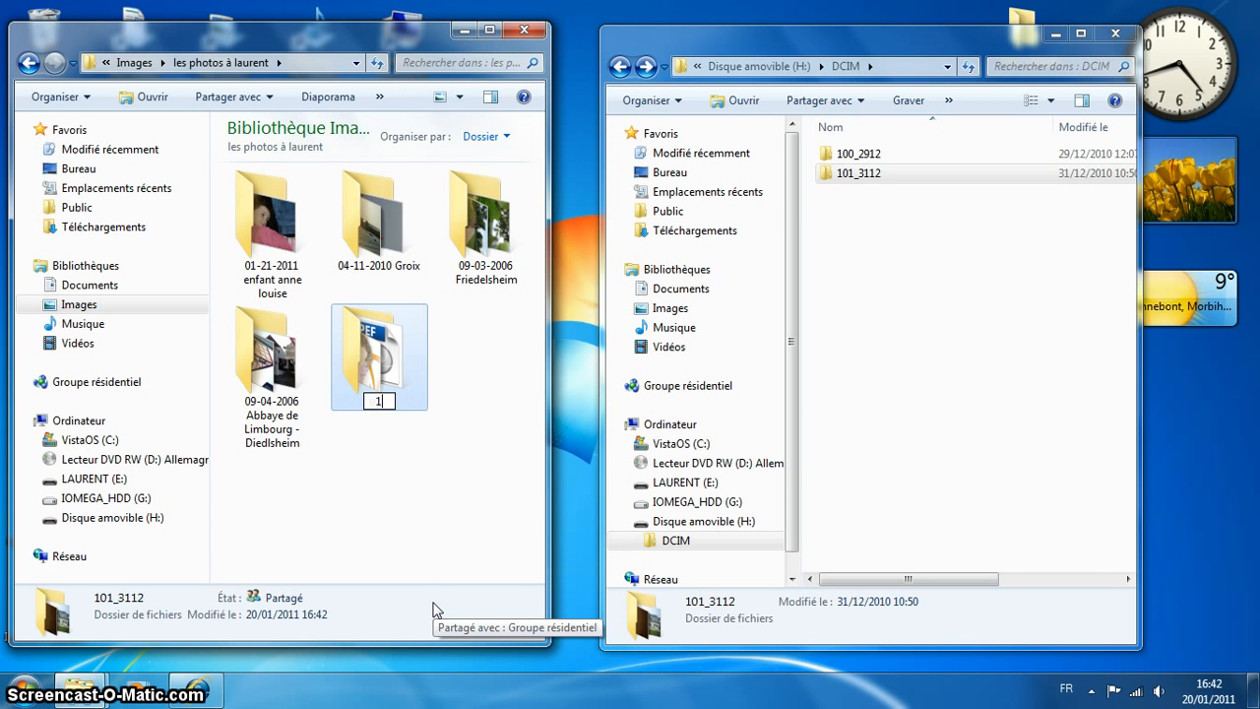
pyautogui.write('2-31-')
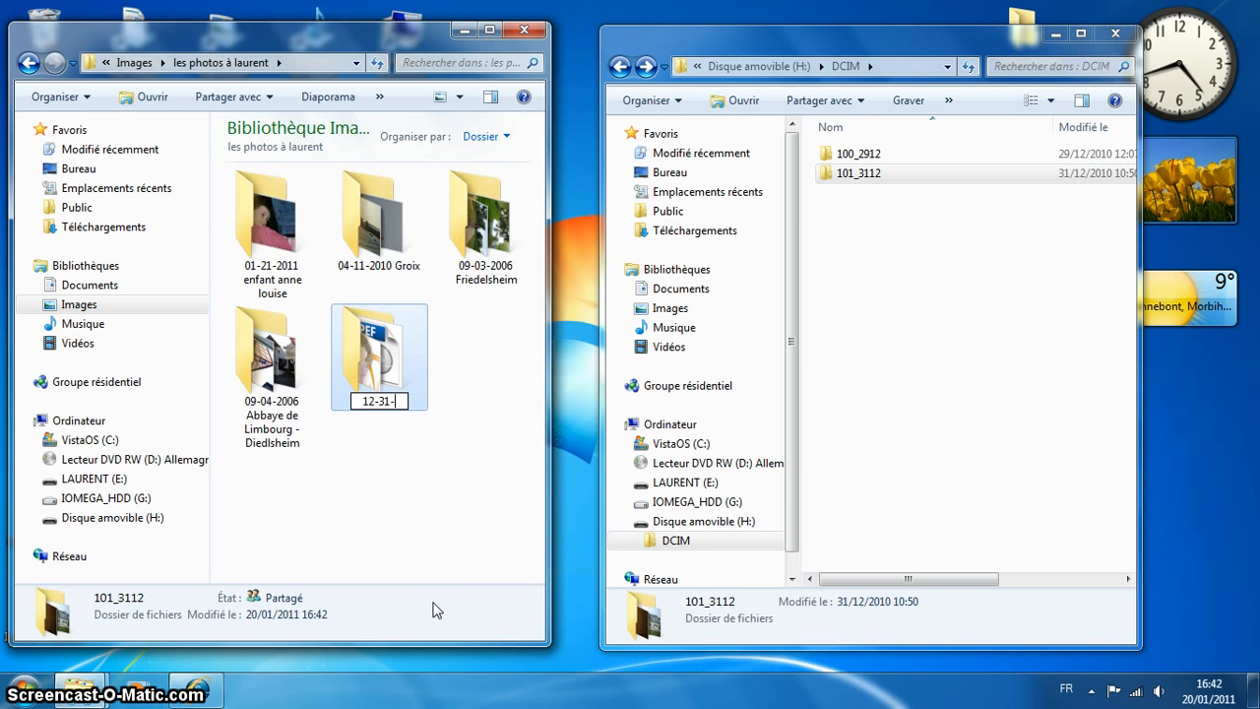
pyautogui.write('2011')
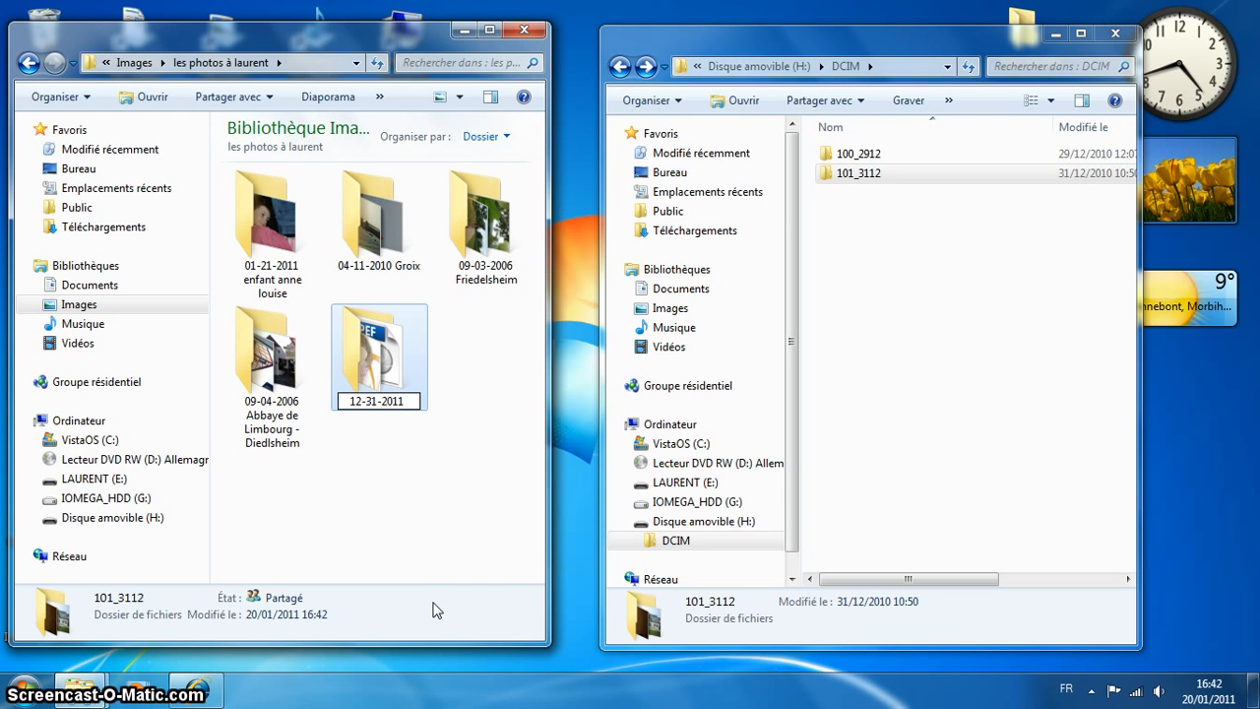
pyautogui.write(' Co')
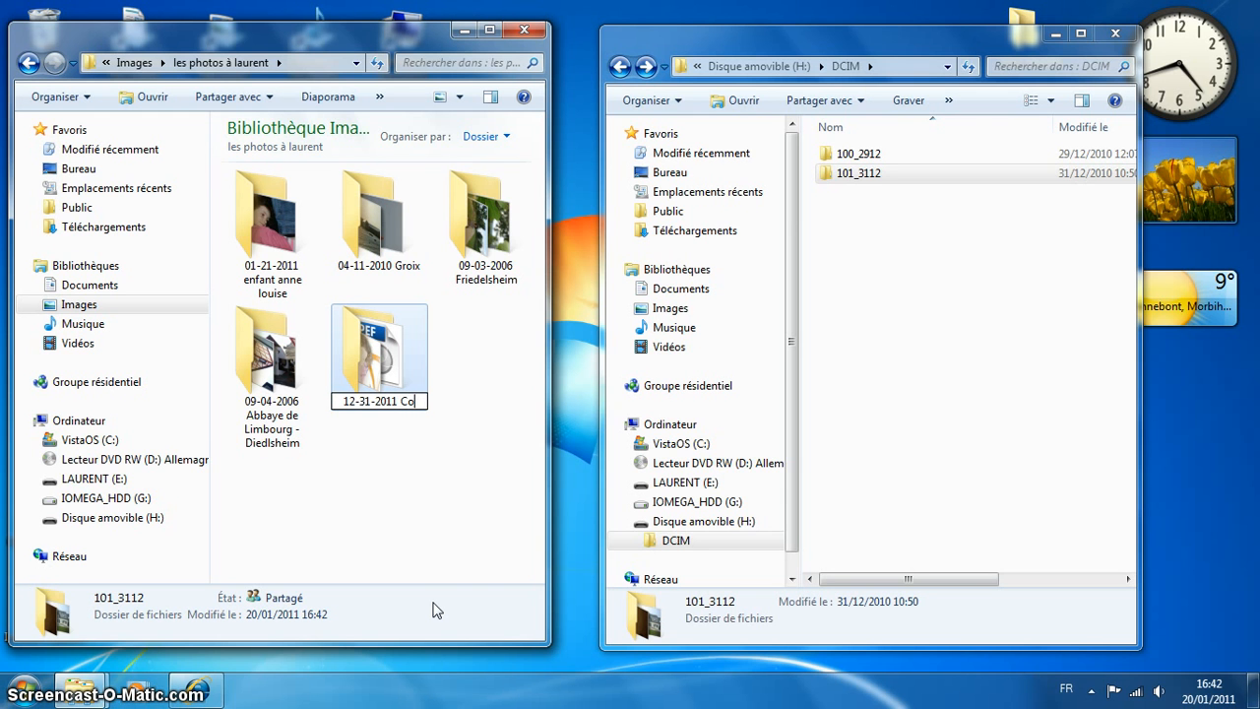
pyautogui.write('ncar')
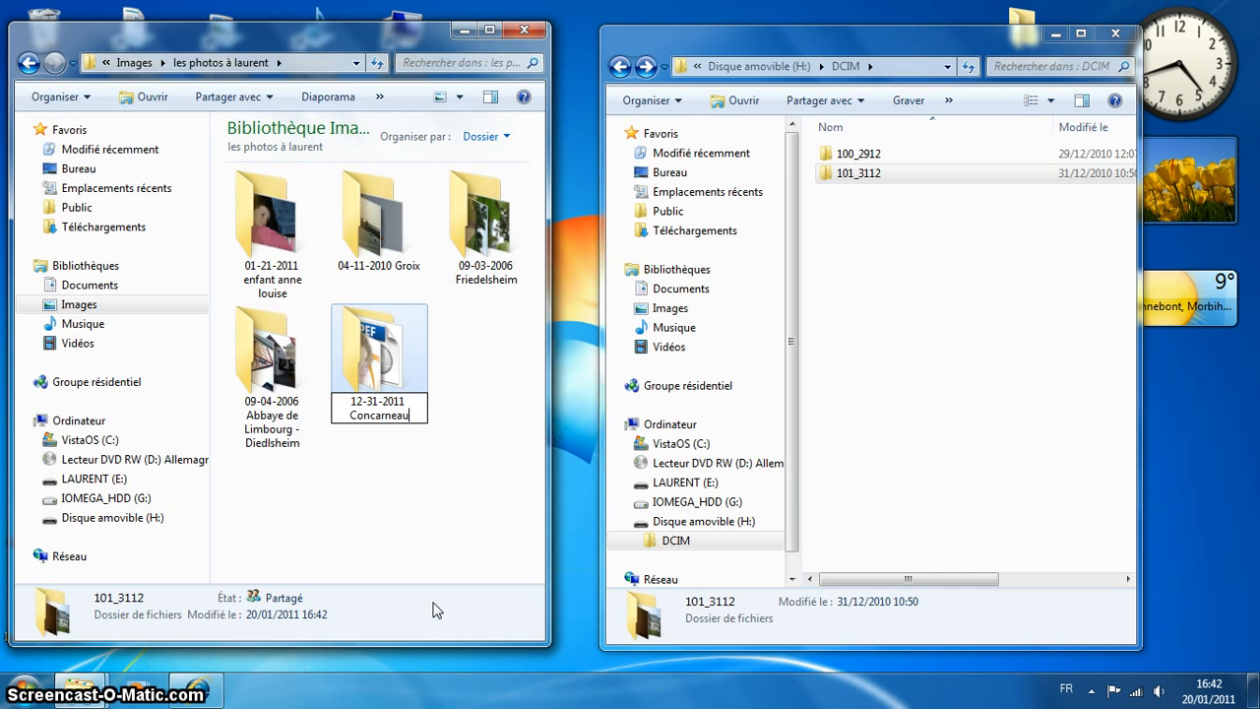
pyautogui.write('neau')
pyautogui.press('Return')
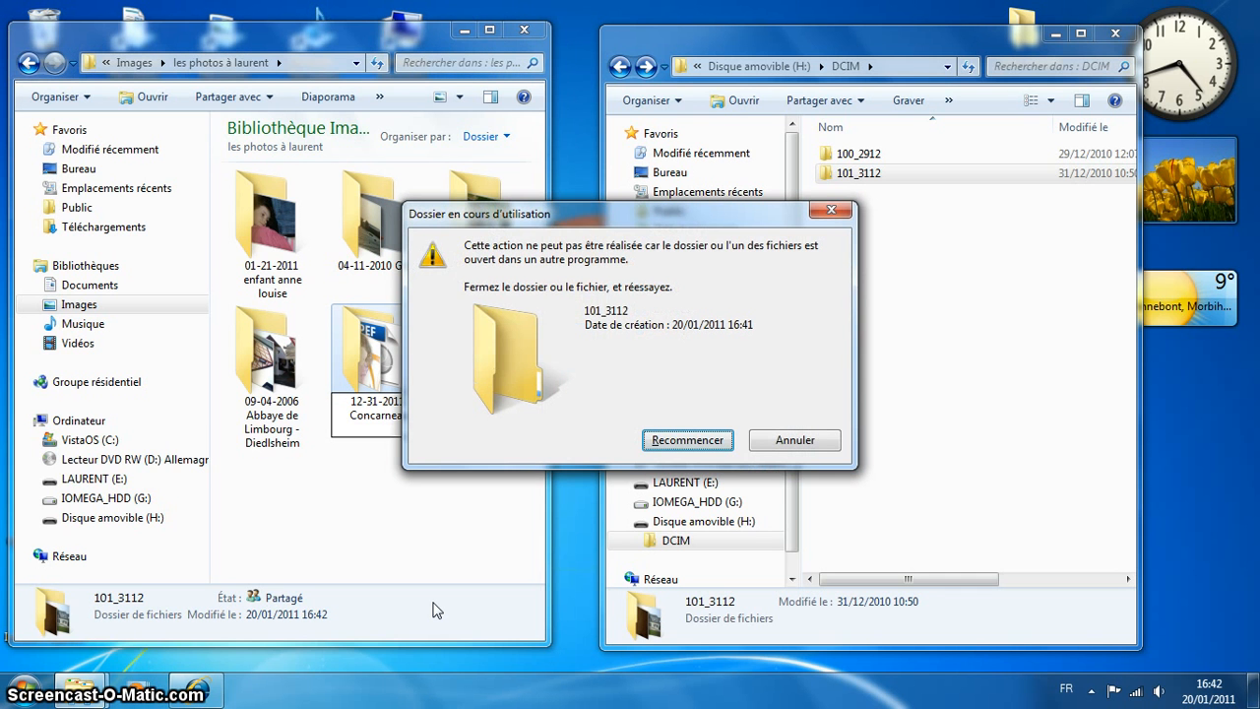
pyautogui.click(704, 448)
pyautogui.click(705, 443)
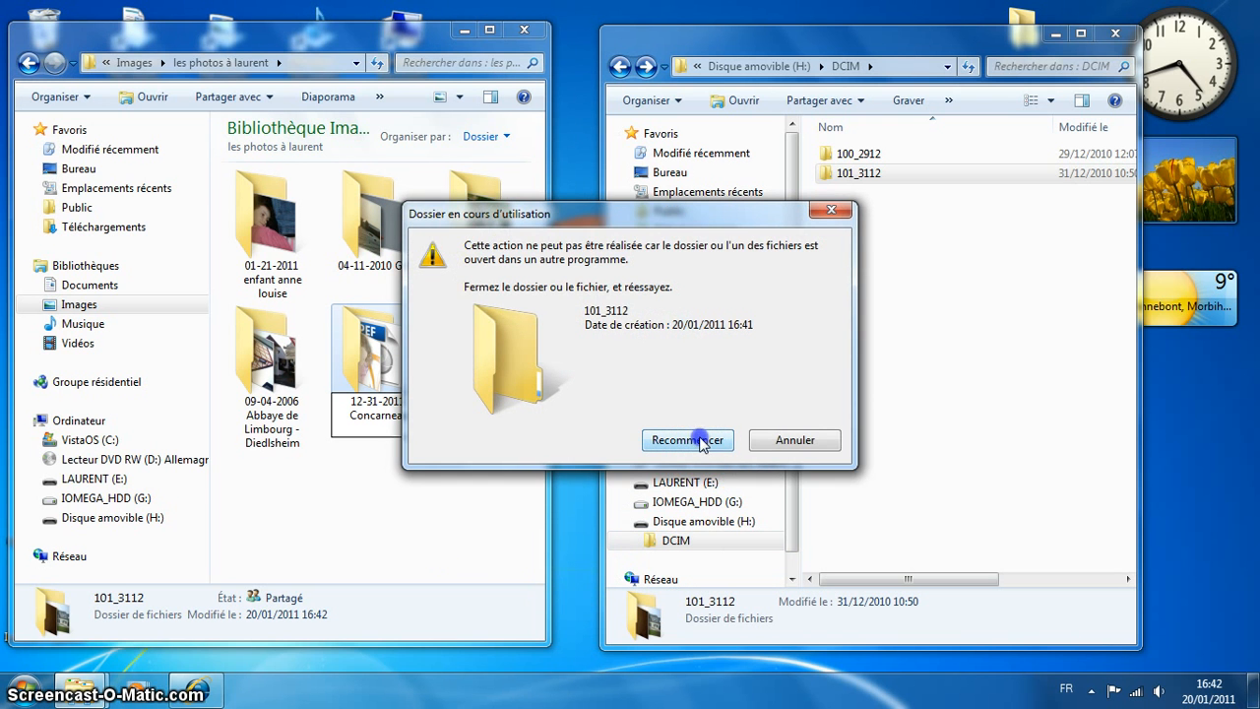
pyautogui.click(697, 441)
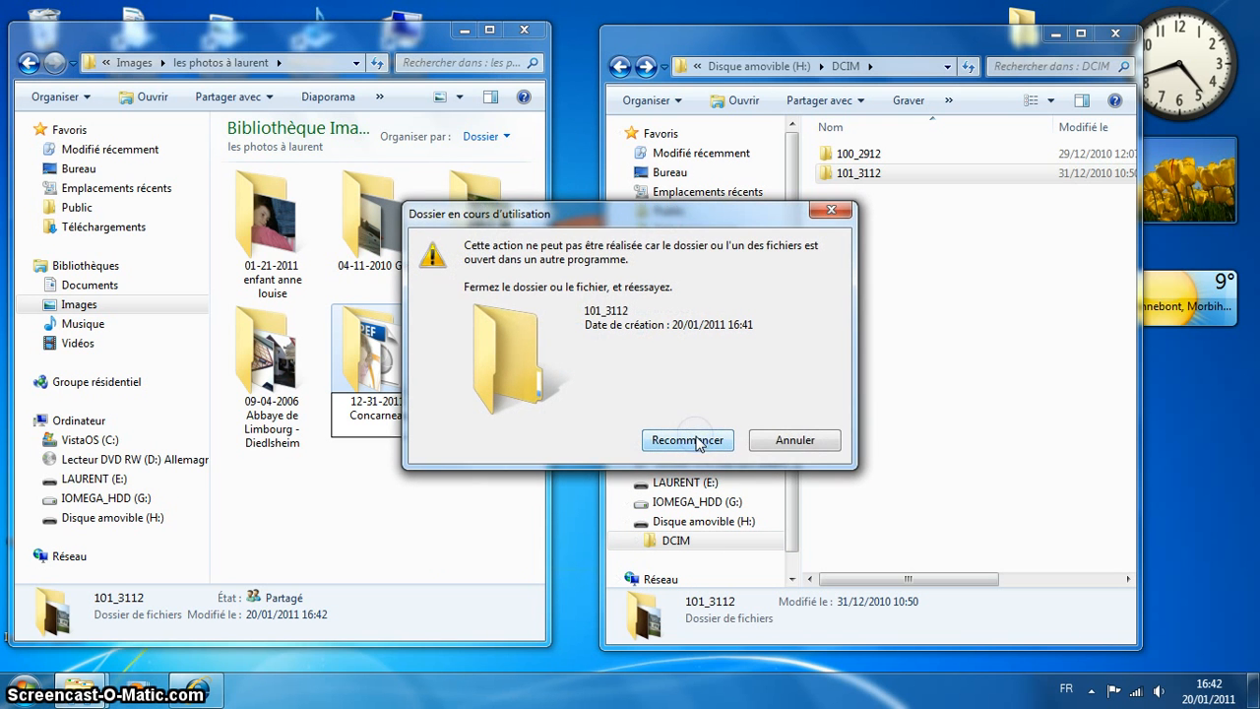
pyautogui.click(787, 441)
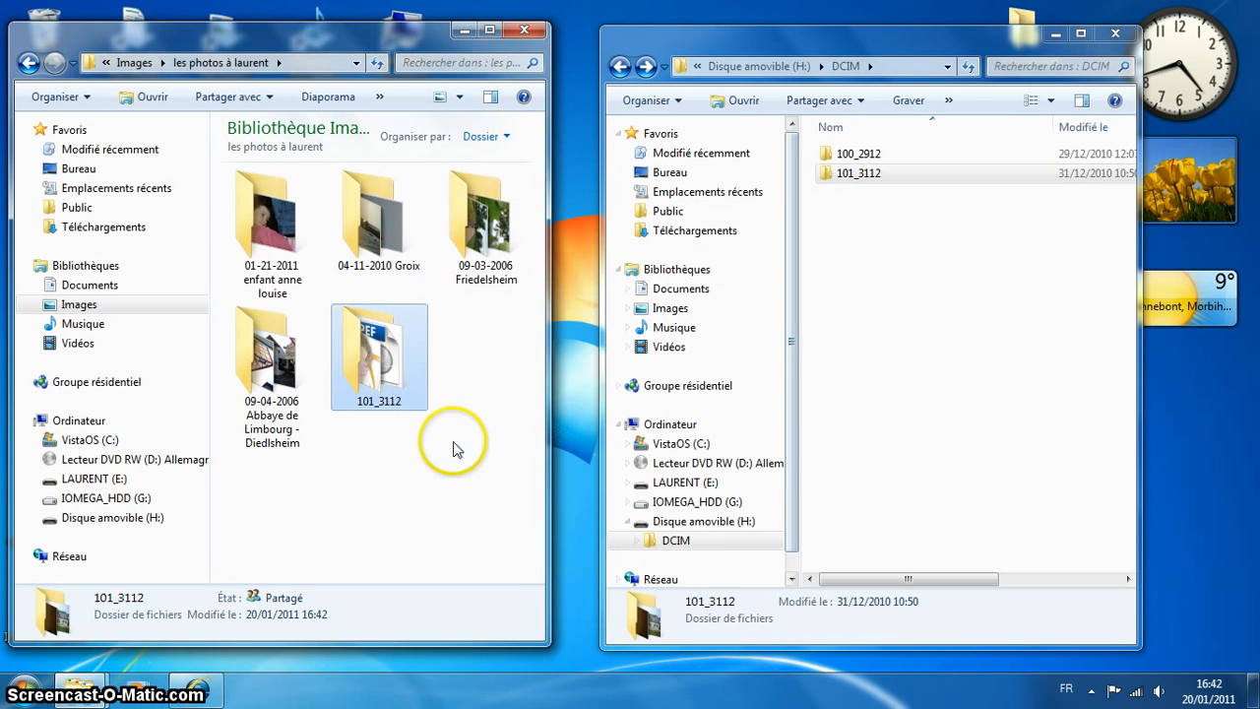
# Step: Rename the "101_3112" copy in the personal photos folder again, starting its new name with the date "12-31-2011"
pyautogui.click(402, 372)
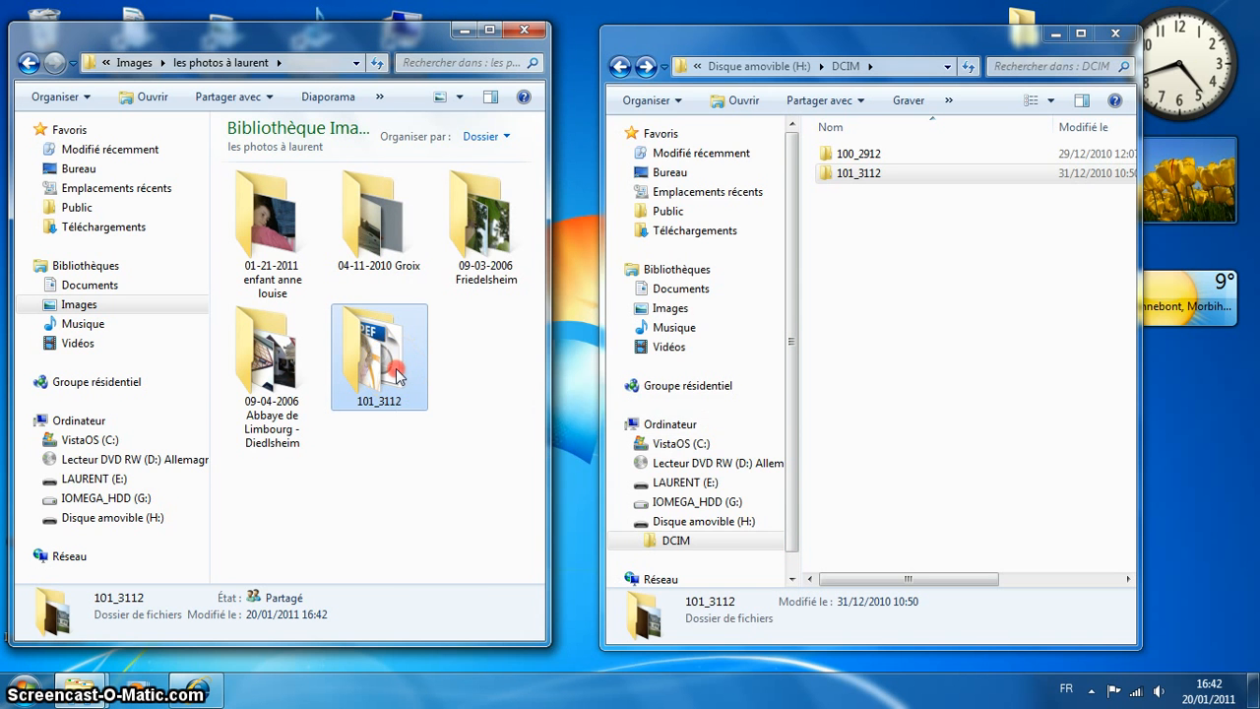
pyautogui.rightClick(399, 376)
pyautogui.click(453, 604)
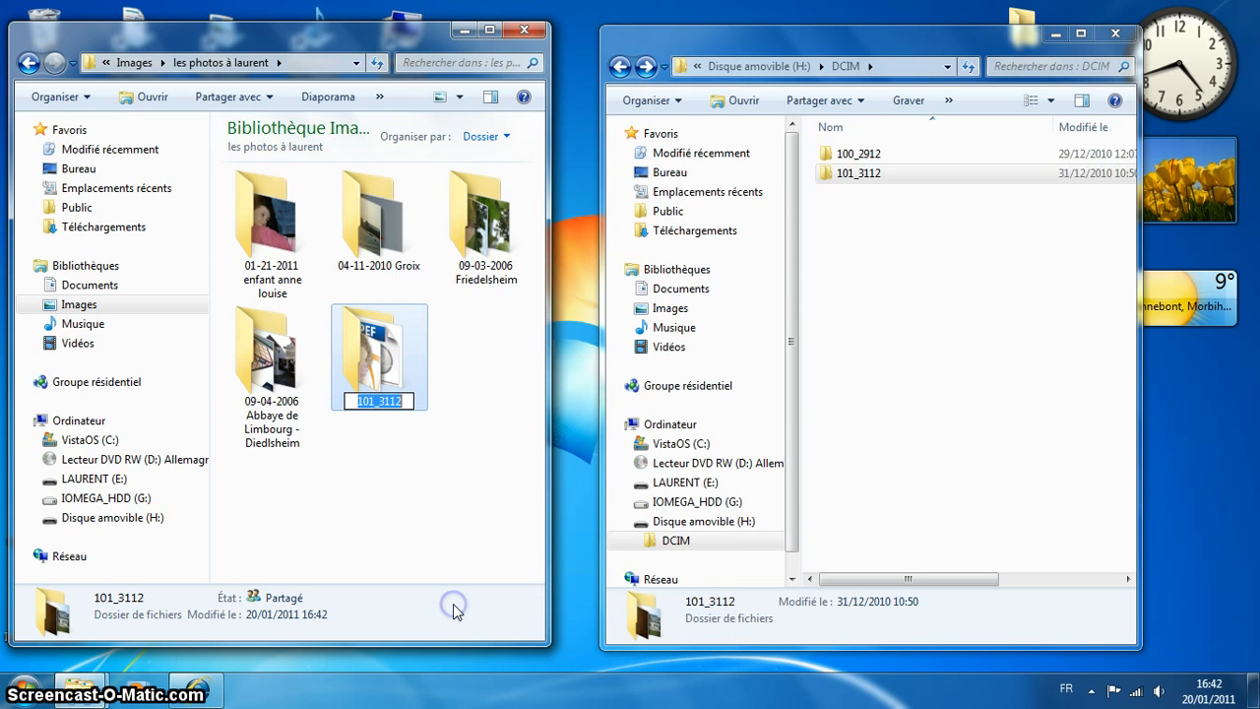
pyautogui.write('12')
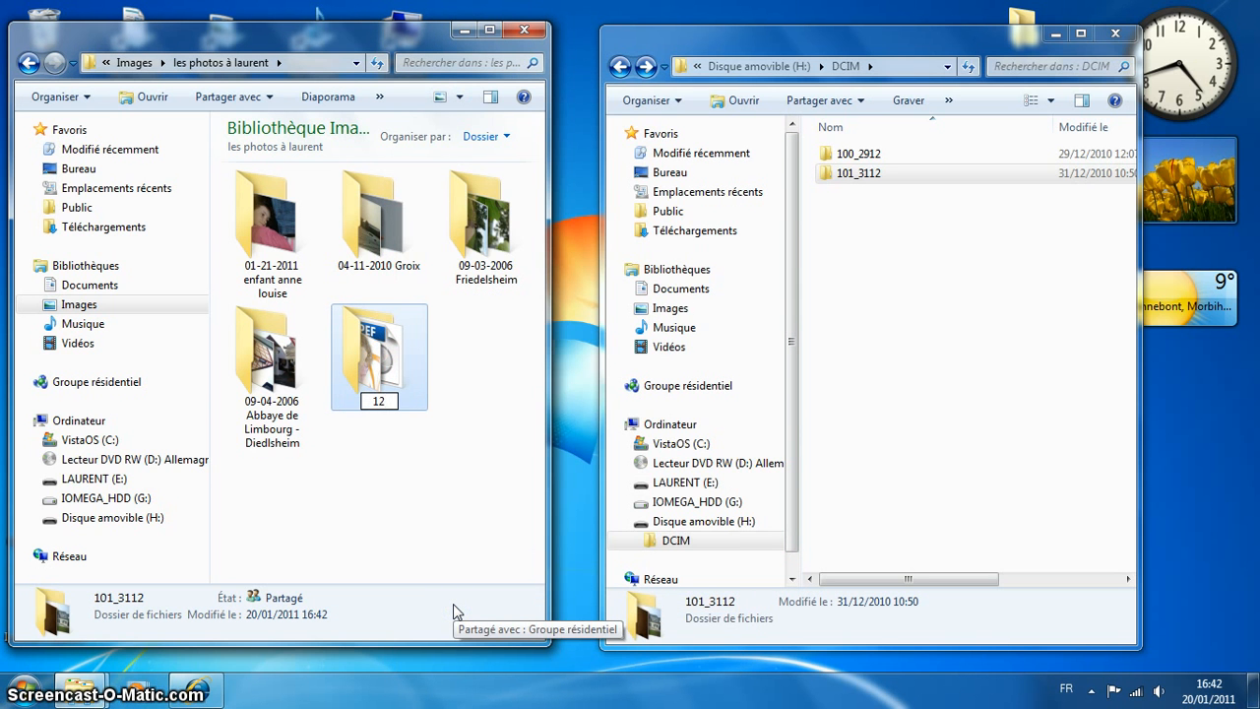
pyautogui.write('-31-')
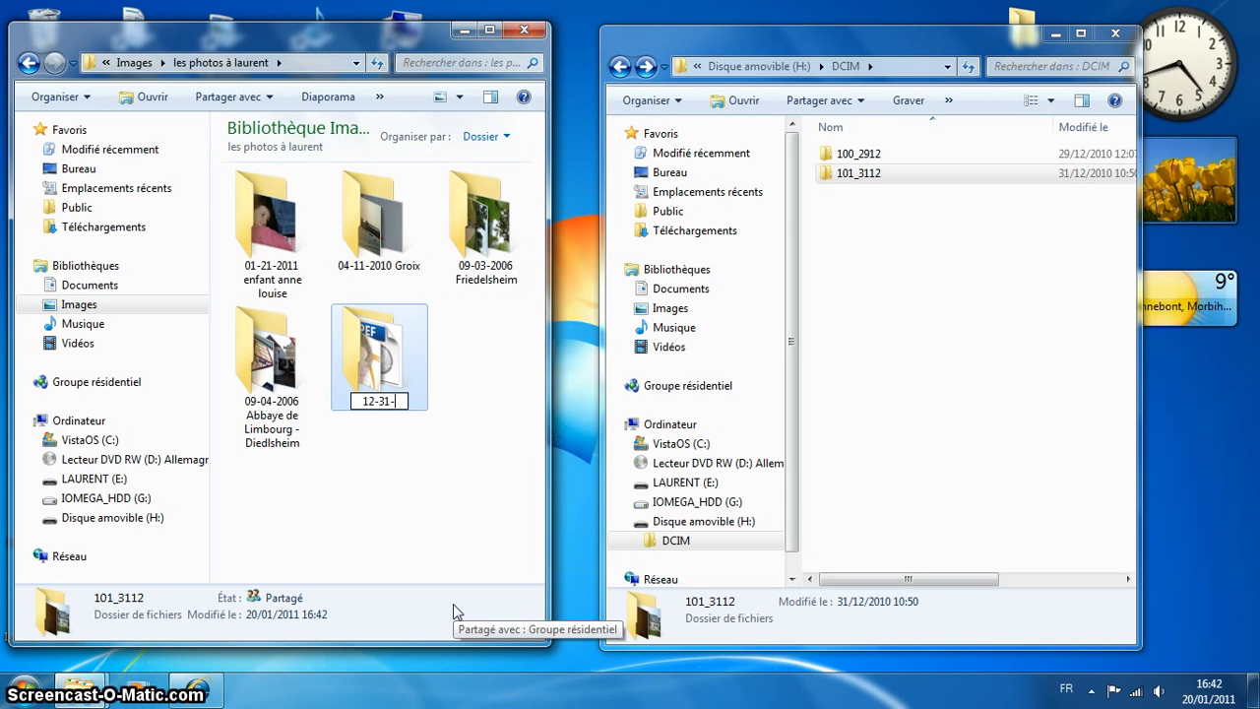
pyautogui.write('2011')
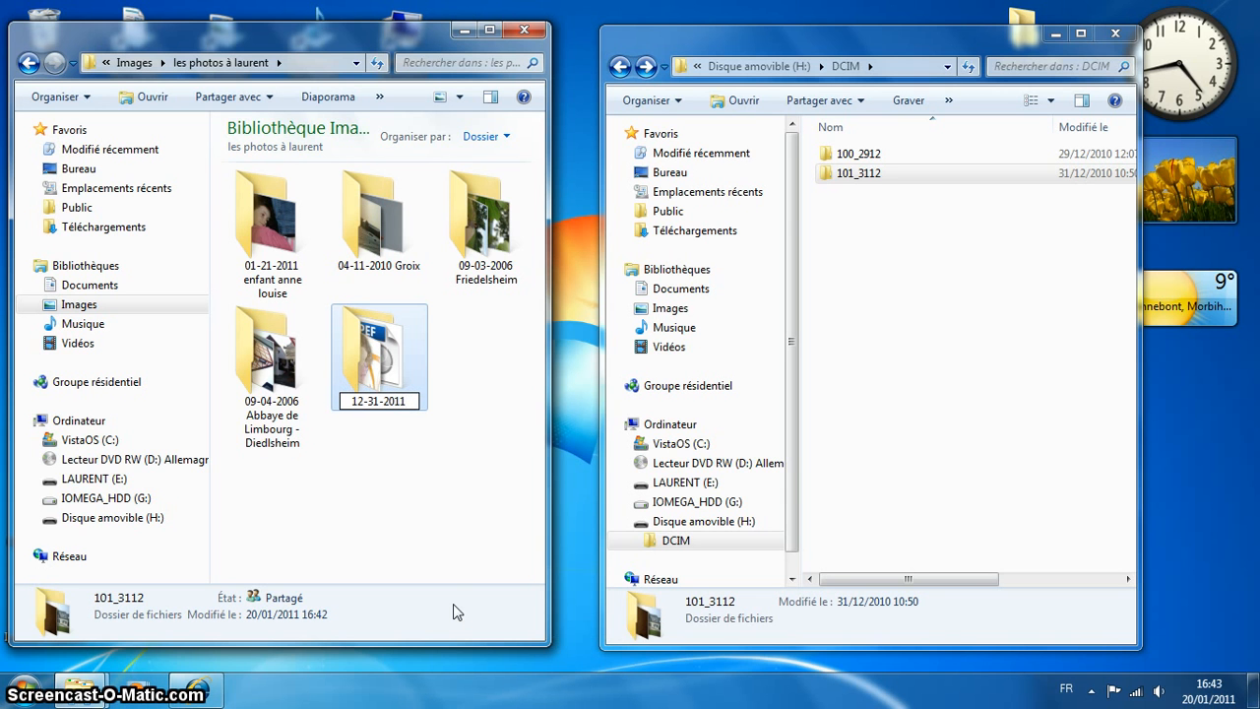